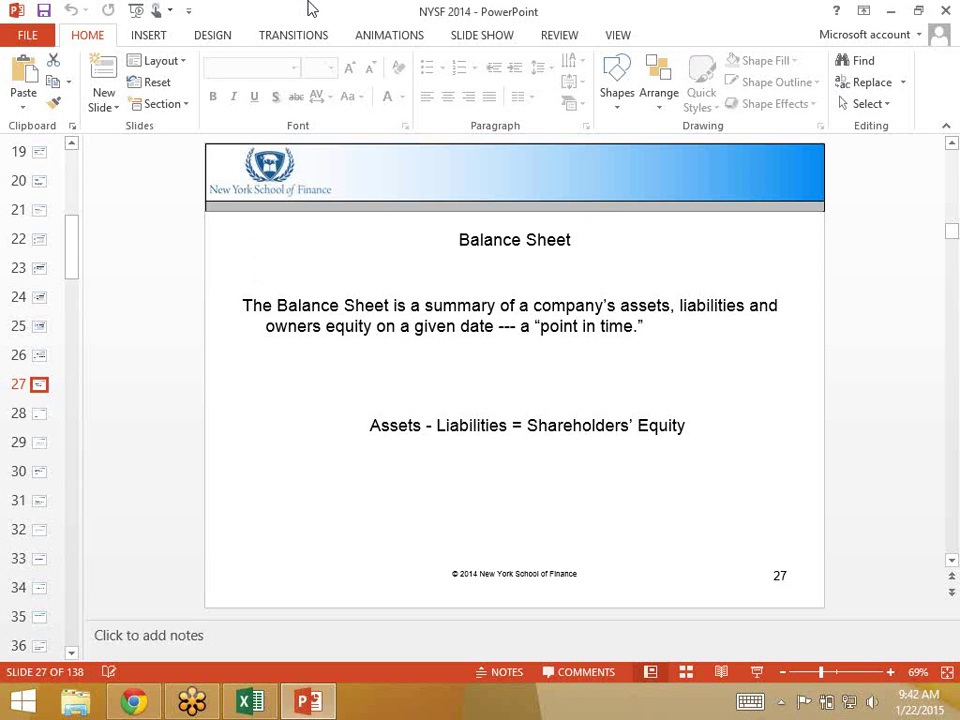
# Page forward from slide 27 to slide 32, 'Cash Flow Drives the Balance Sheet'
pyautogui.scroll(-1, 170, 265)
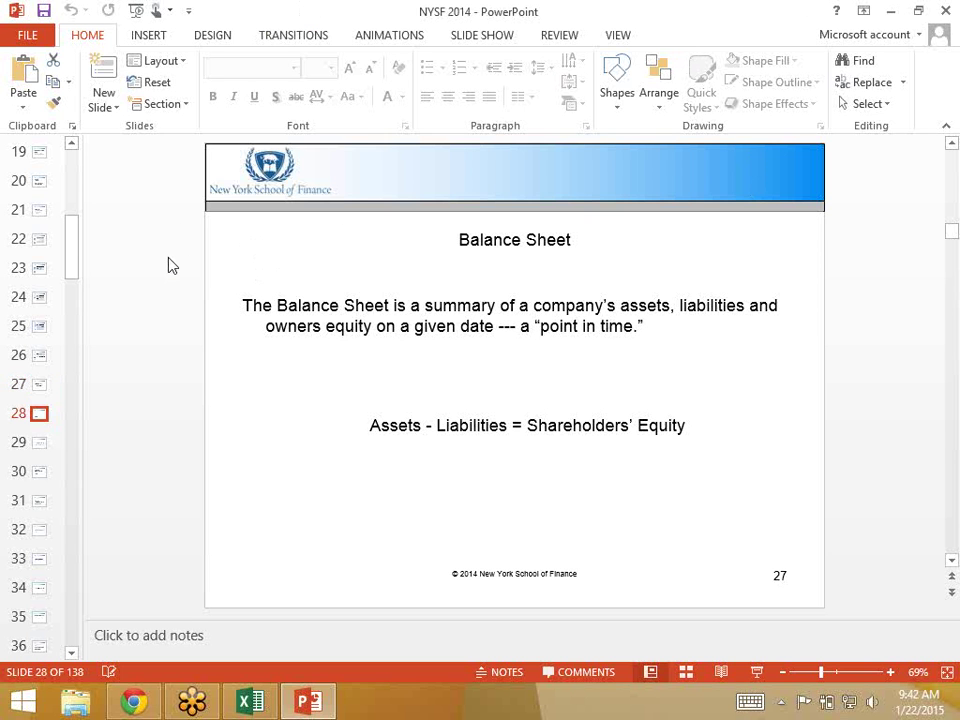
pyautogui.scroll(-1, 170, 265)
pyautogui.scroll(-1, 170, 265)
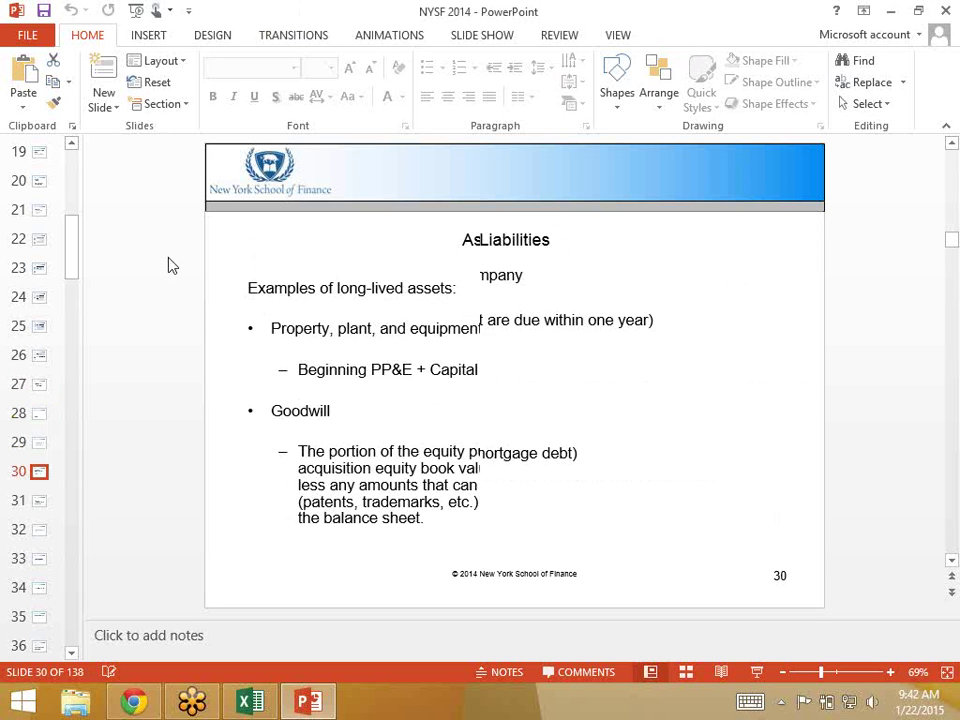
pyautogui.scroll(-1, 170, 265)
pyautogui.scroll(-1, 170, 265)
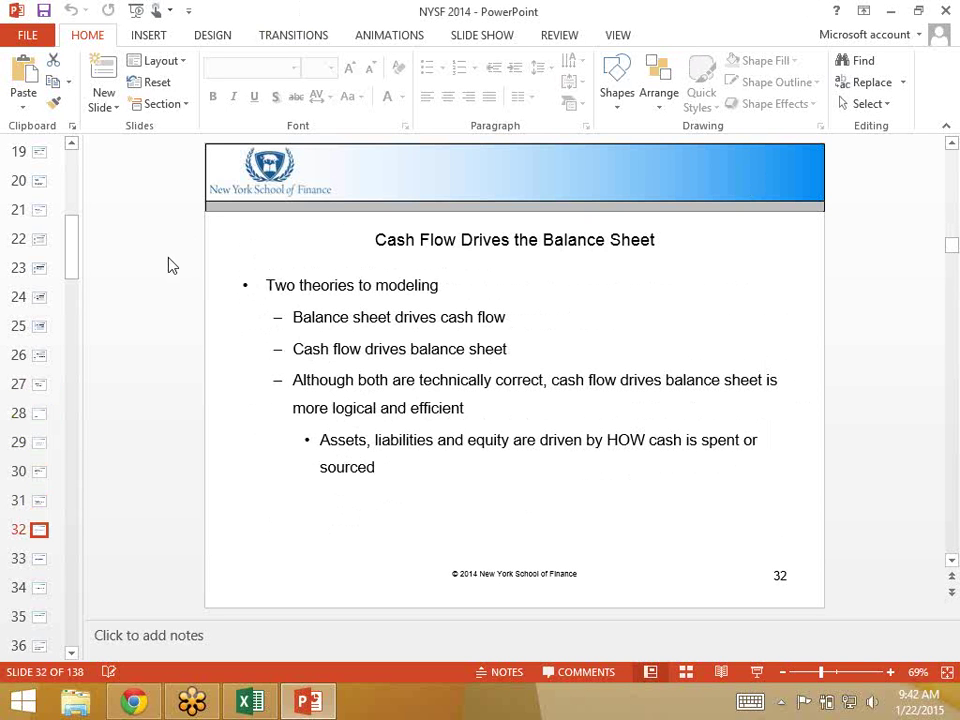
# Advance past slide 33 to slide 34, 'Balance Sheet Balancing Techniques'
pyautogui.press('Down')
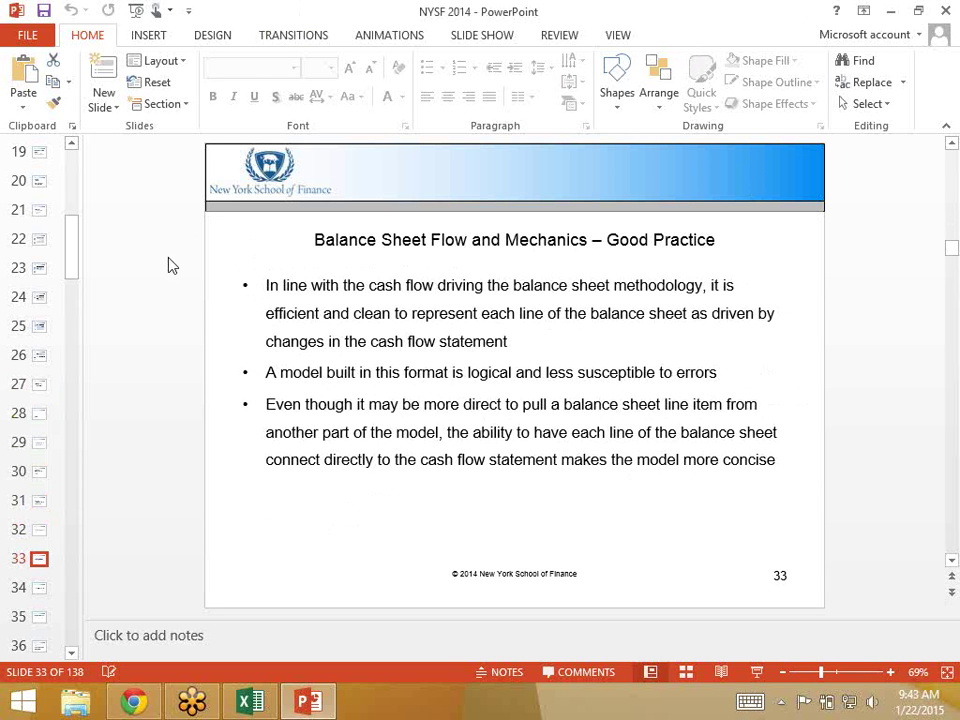
pyautogui.scroll(-1, 170, 265)
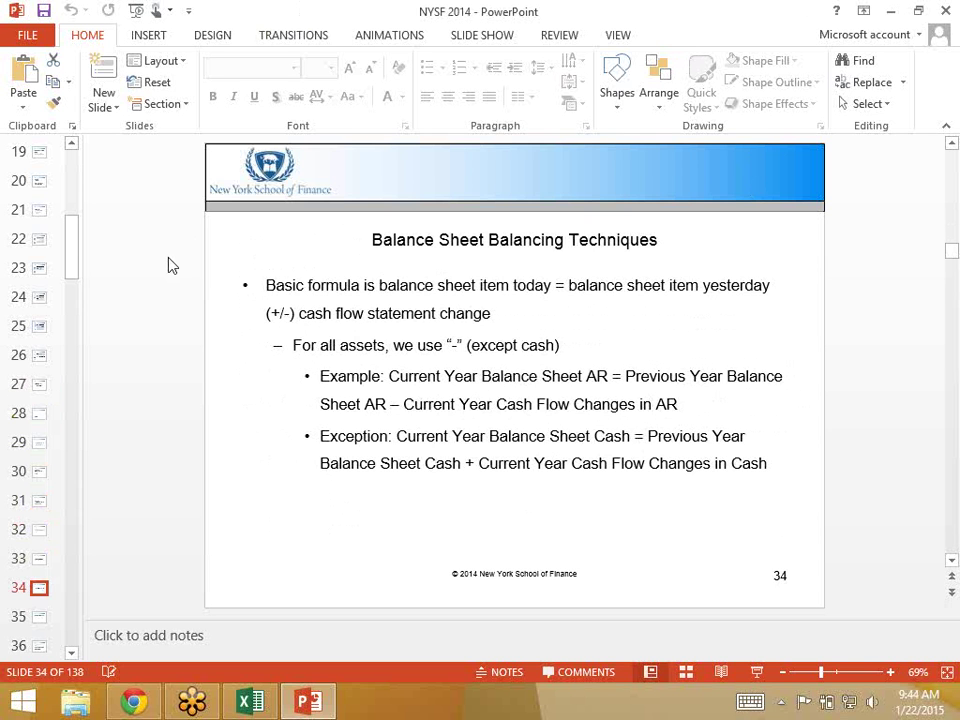
# Advance to slide 35, the continued balancing techniques for liabilities and shareholders' equity
pyautogui.press('Down')
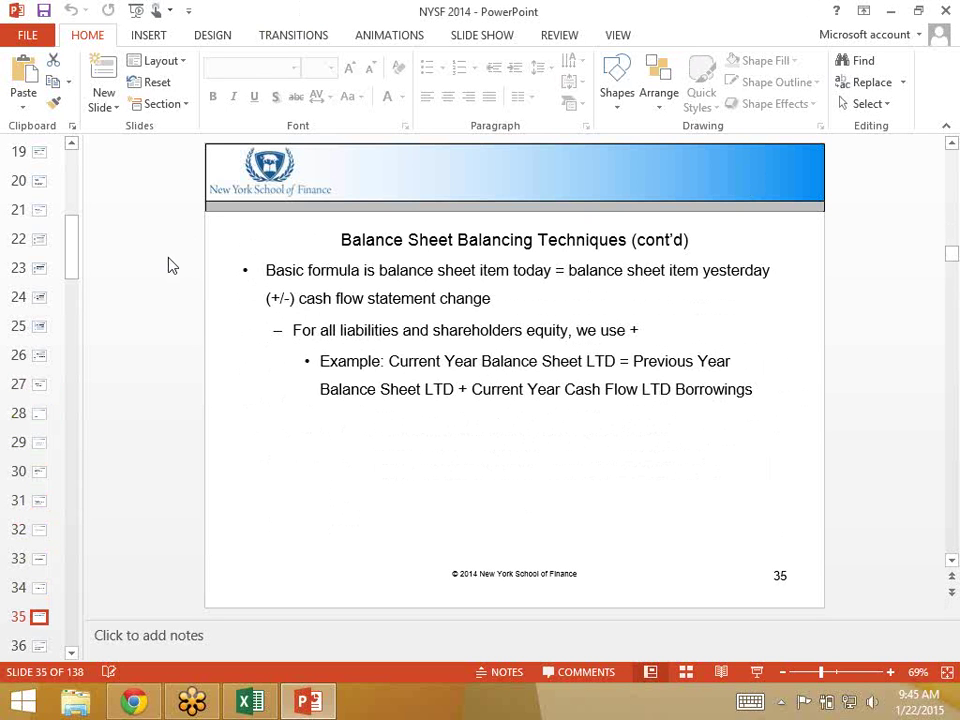
# Advance to slide 36, 'Solving an Unbalanced Balance Sheet', and bring the Excel workbook forward
pyautogui.scroll(-1, 172, 265)
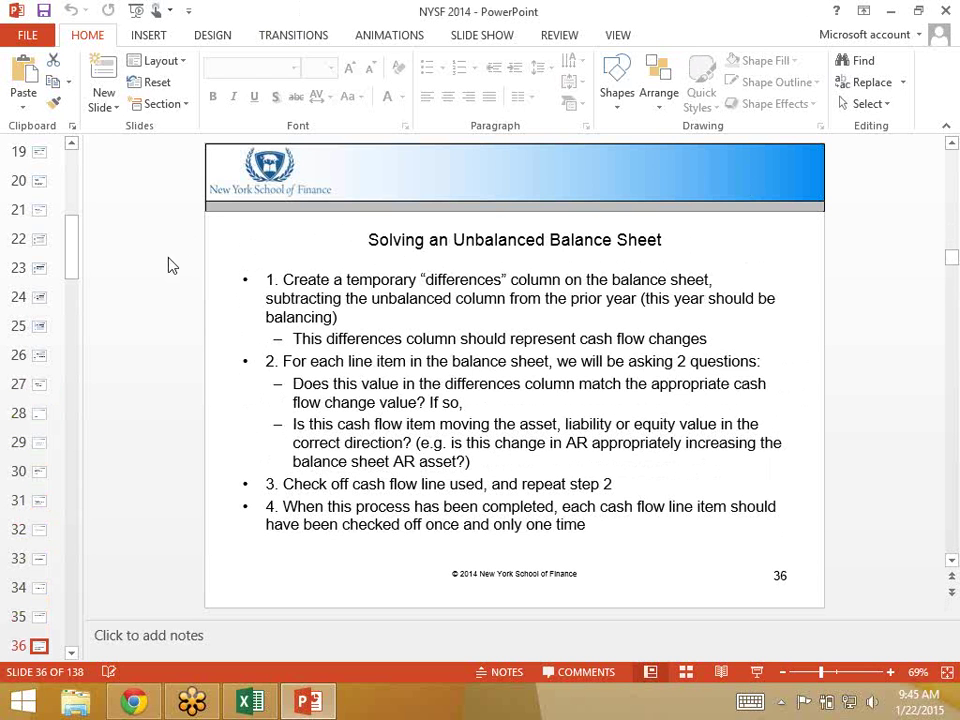
pyautogui.click(250, 702)
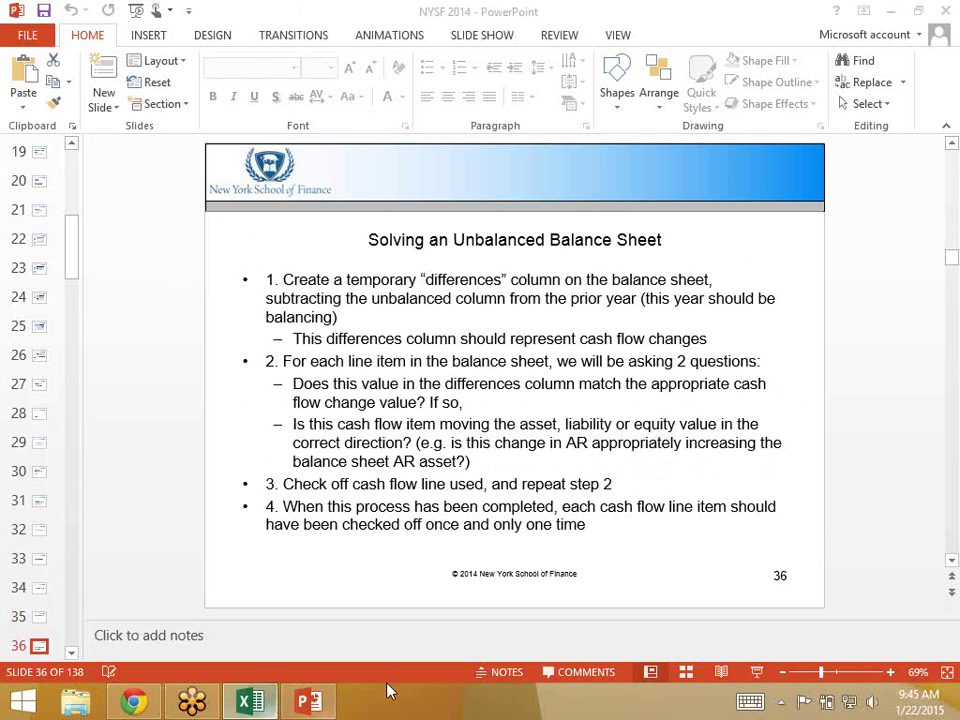
pyautogui.click(247, 693)
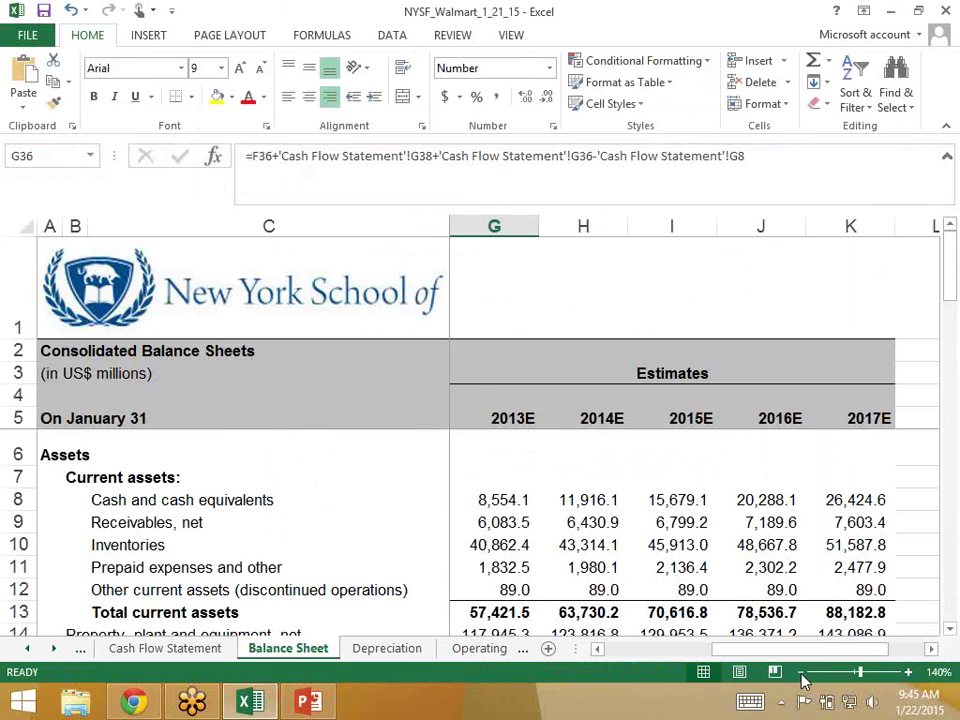
pyautogui.click(800, 673)
pyautogui.click(800, 673)
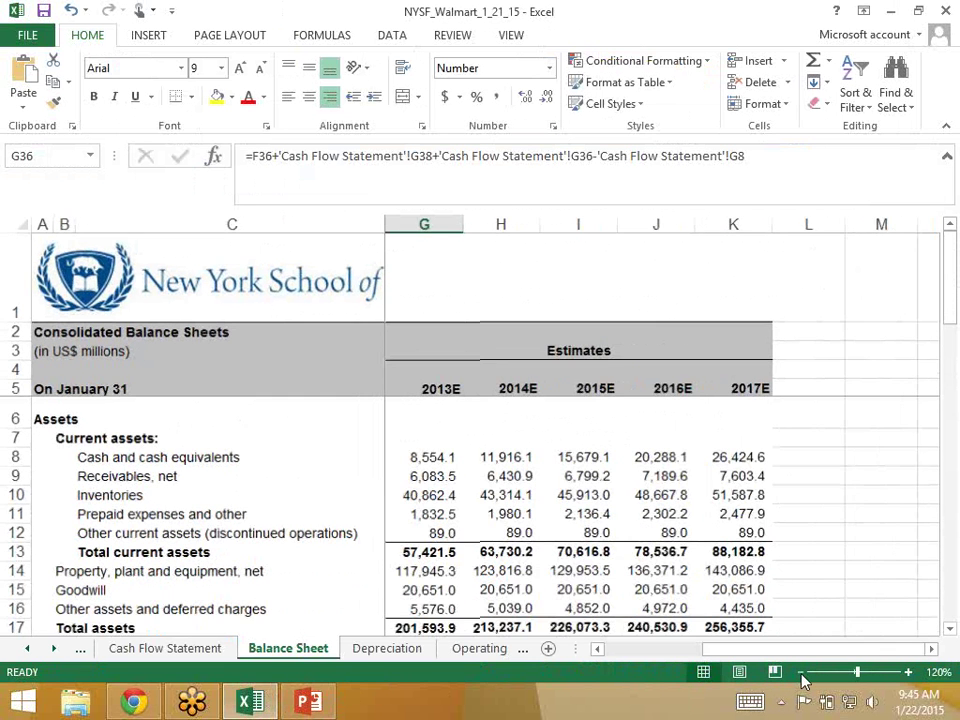
pyautogui.click(955, 610)
pyautogui.click(955, 610)
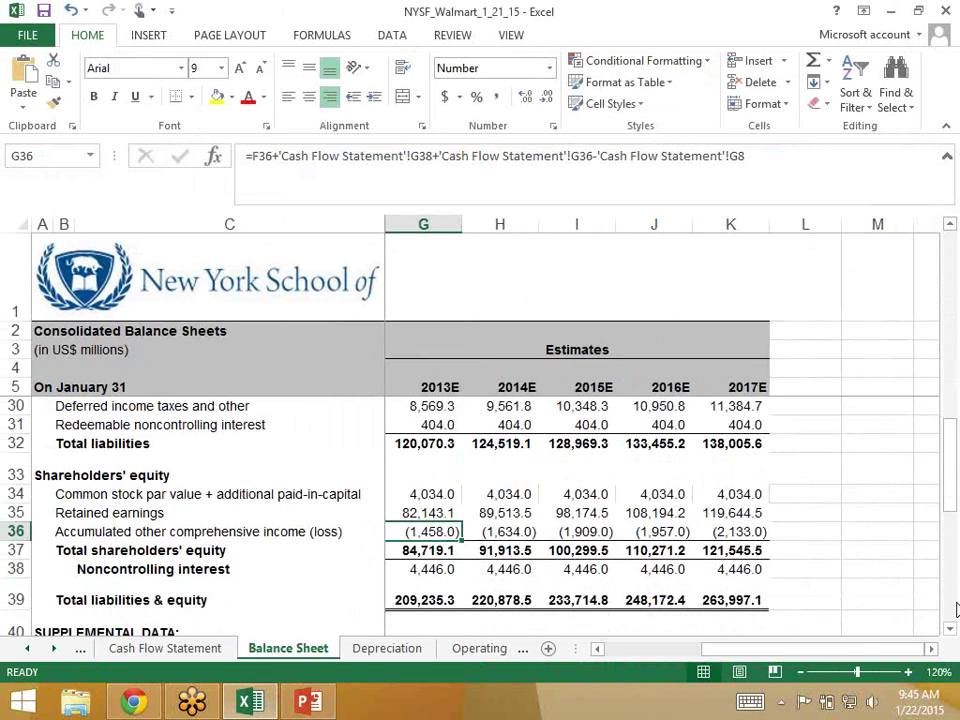
pyautogui.click(955, 610)
pyautogui.click(416, 452)
pyautogui.press('Up')
pyautogui.press('Up')
pyautogui.press('Up')
pyautogui.press('Up')
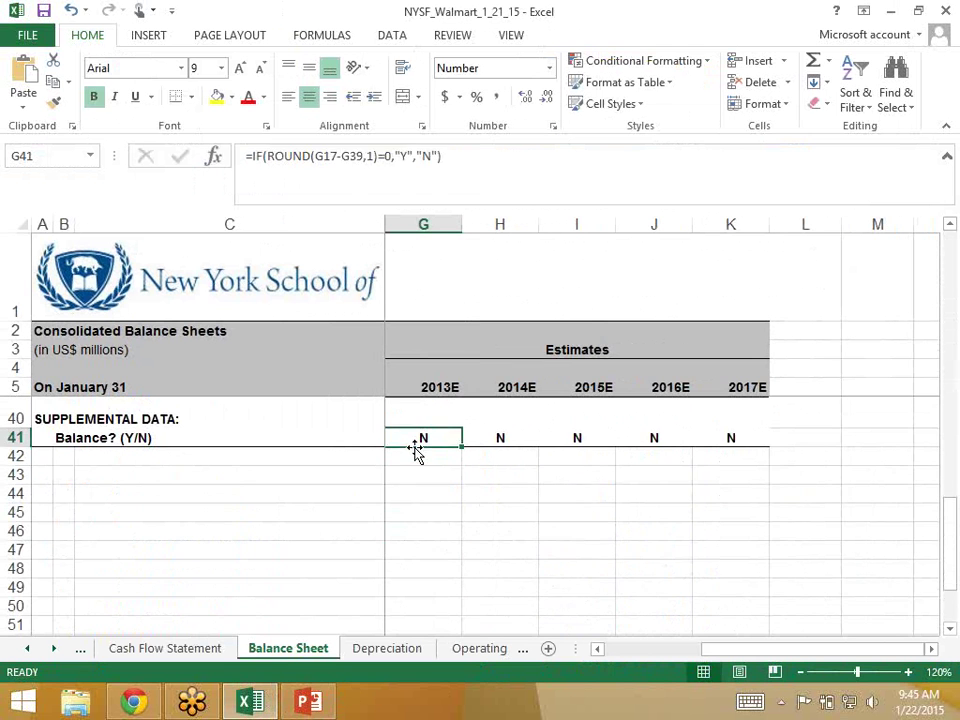
pyautogui.press('Up')
pyautogui.press('Up')
pyautogui.press('Up')
pyautogui.press('Up')
pyautogui.press('Up')
pyautogui.press('Up')
pyautogui.press('Up')
pyautogui.press('Up')
pyautogui.press('Up')
pyautogui.press('Up')
pyautogui.press('Up')
pyautogui.press('Up')
pyautogui.press('Up')
pyautogui.press('Up')
pyautogui.press('Up')
pyautogui.press('Up')
pyautogui.press('Up')
pyautogui.press('Up')
pyautogui.press('Up')
pyautogui.press('Up')
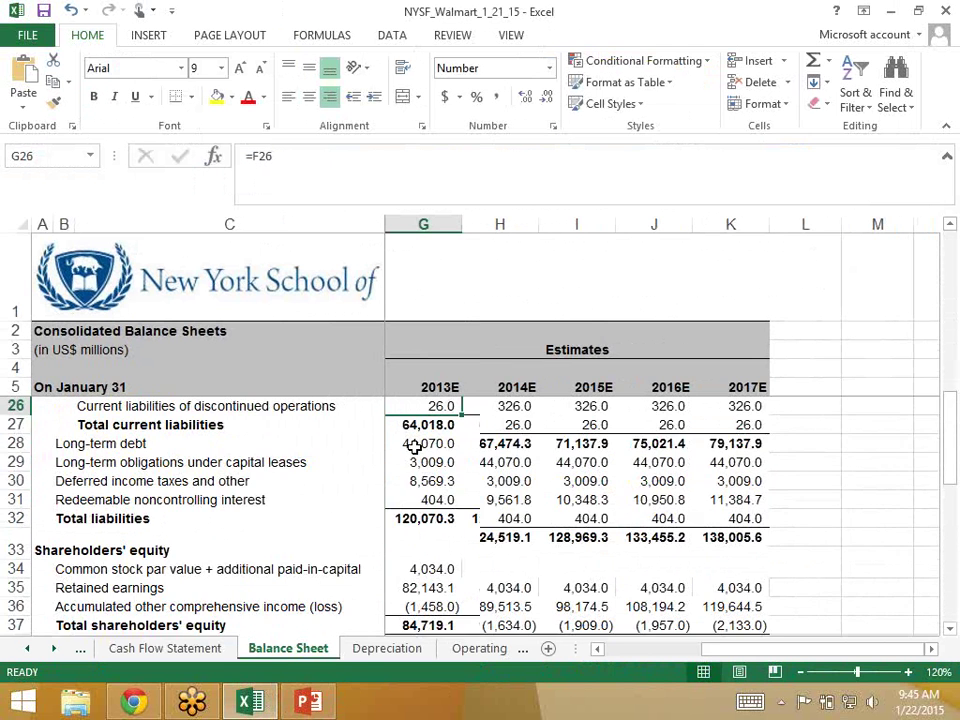
pyautogui.press('Up')
pyautogui.press('Up')
pyautogui.press('Up')
pyautogui.press('Up')
pyautogui.press('Up')
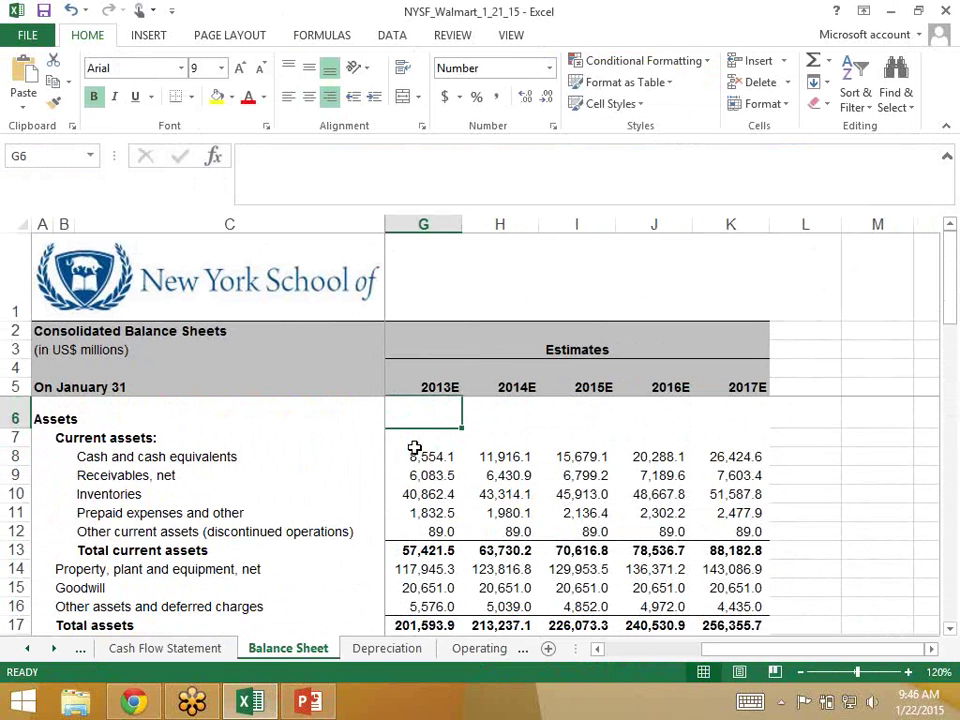
pyautogui.press('Up')
pyautogui.press('Down')
pyautogui.press('Down')
pyautogui.press('Down')
pyautogui.press('Left')
pyautogui.press('Right')
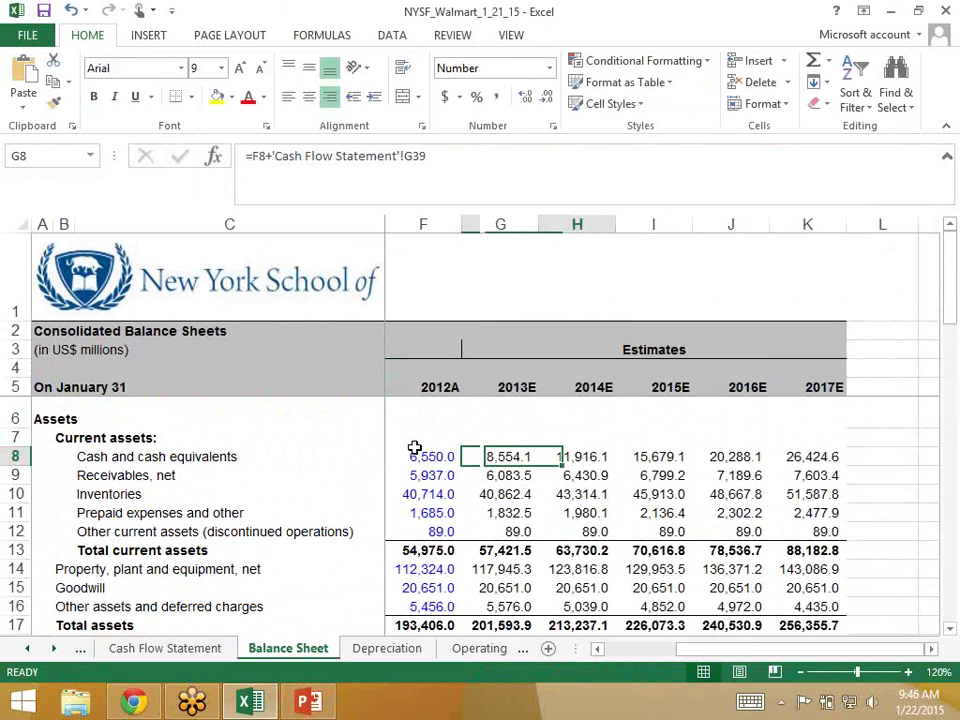
pyautogui.press('Right')
pyautogui.hotkey('alt', 'Tab')
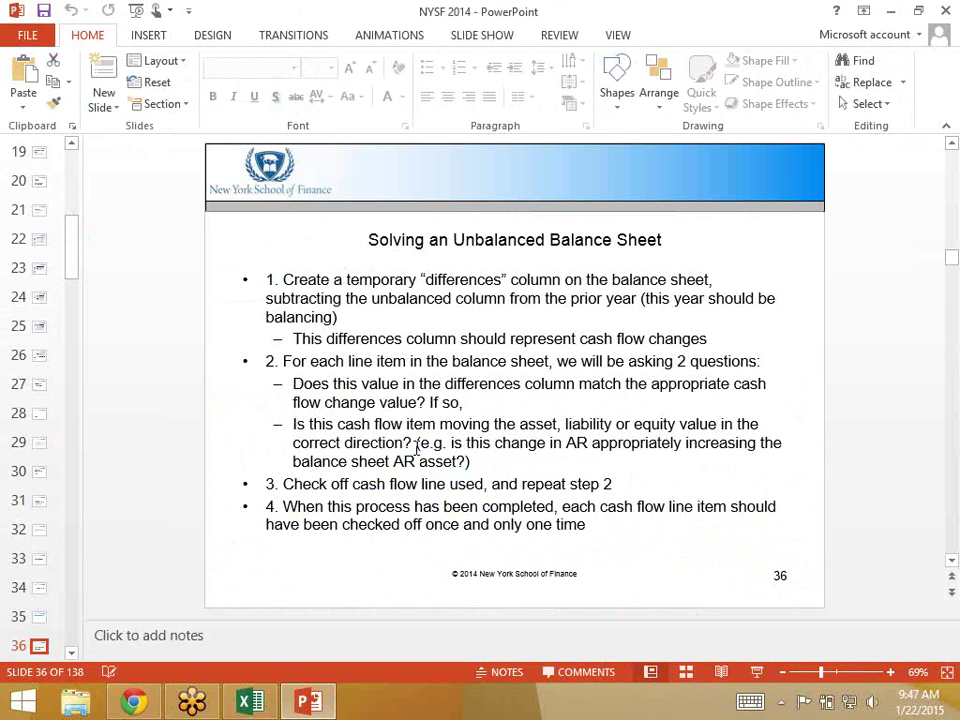
# Move to slide 37, 'Four Possible Balance Sheet Errors', then return to Excel's Balance Sheet
pyautogui.scroll(-1, 416, 449)
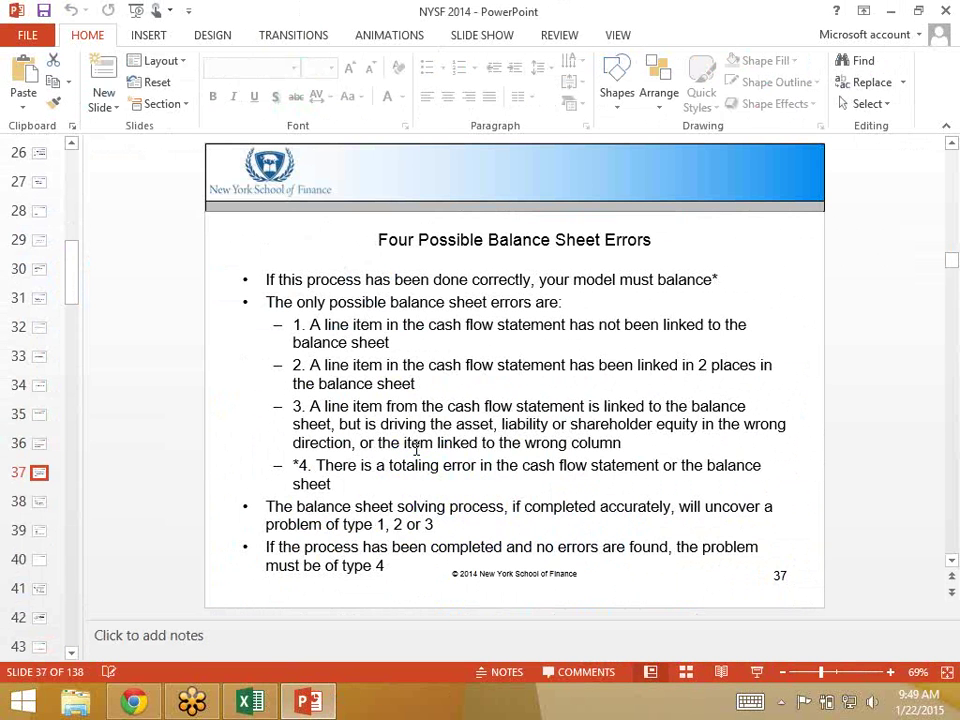
pyautogui.hotkey('alt', 'Tab')
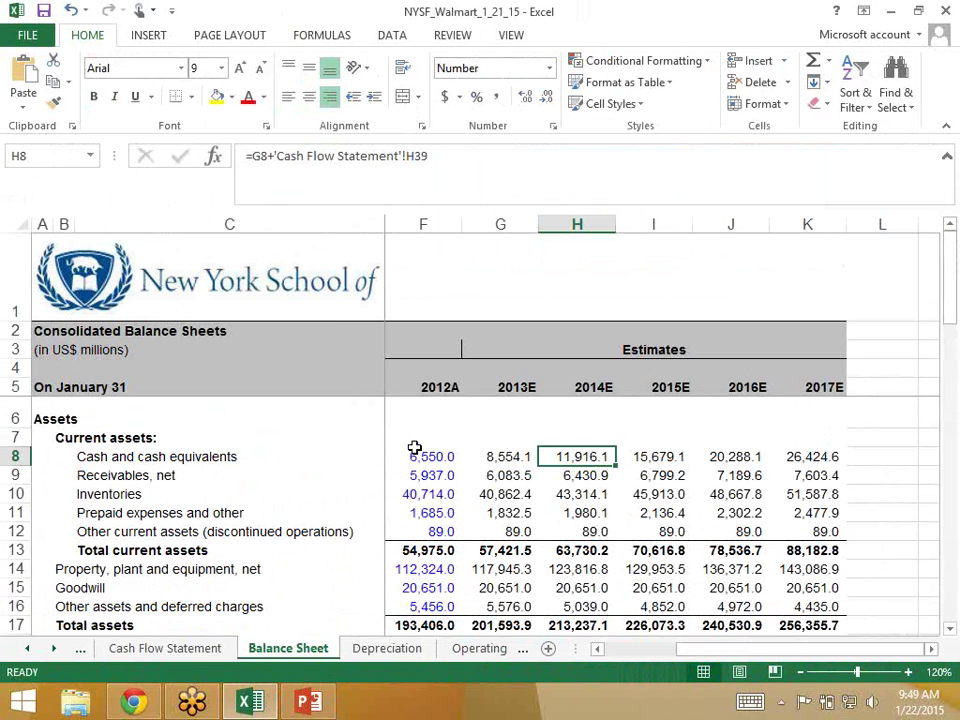
# Go down to the 2014E balance check cell at the bottom of the Balance Sheet
pyautogui.click(425, 457)
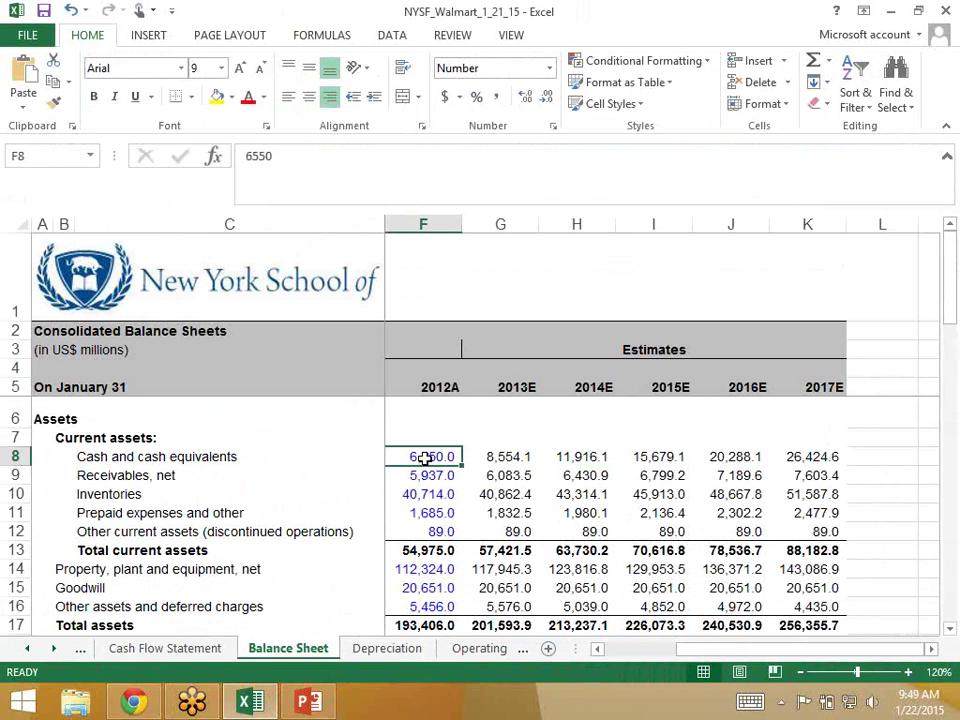
pyautogui.press('Down')
pyautogui.press('Down')
pyautogui.press('Down')
pyautogui.press('Down')
pyautogui.press('Down')
pyautogui.press('Down')
pyautogui.press('Down')
pyautogui.press('Down')
pyautogui.press('Down')
pyautogui.press('Down')
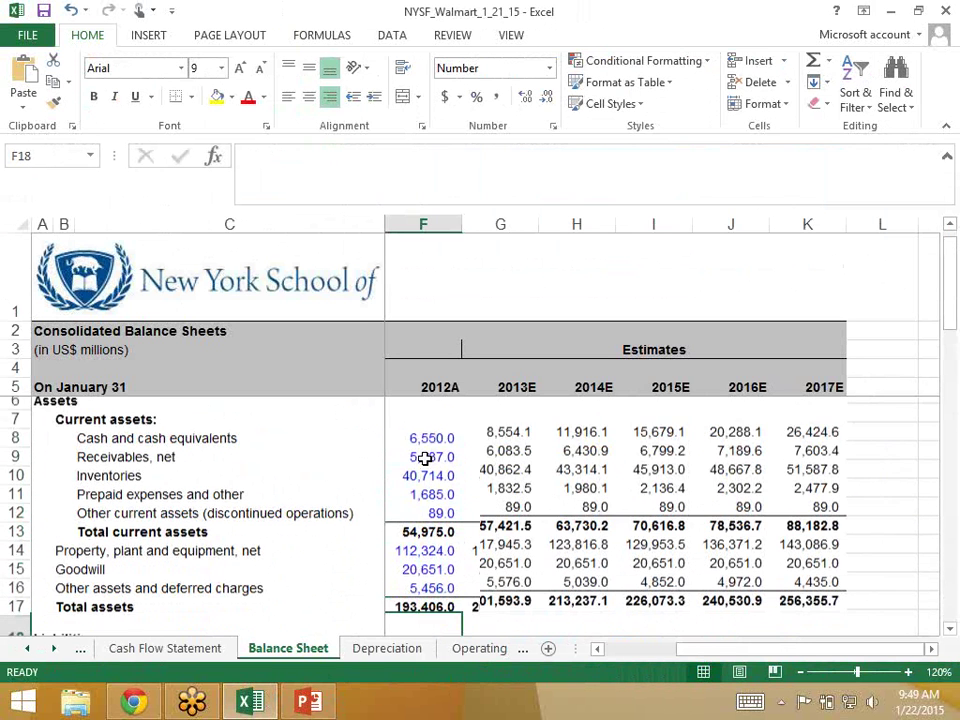
pyautogui.press('Down')
pyautogui.press('Down')
pyautogui.press('Down')
pyautogui.press('Down')
pyautogui.scroll(-2, 425, 457)
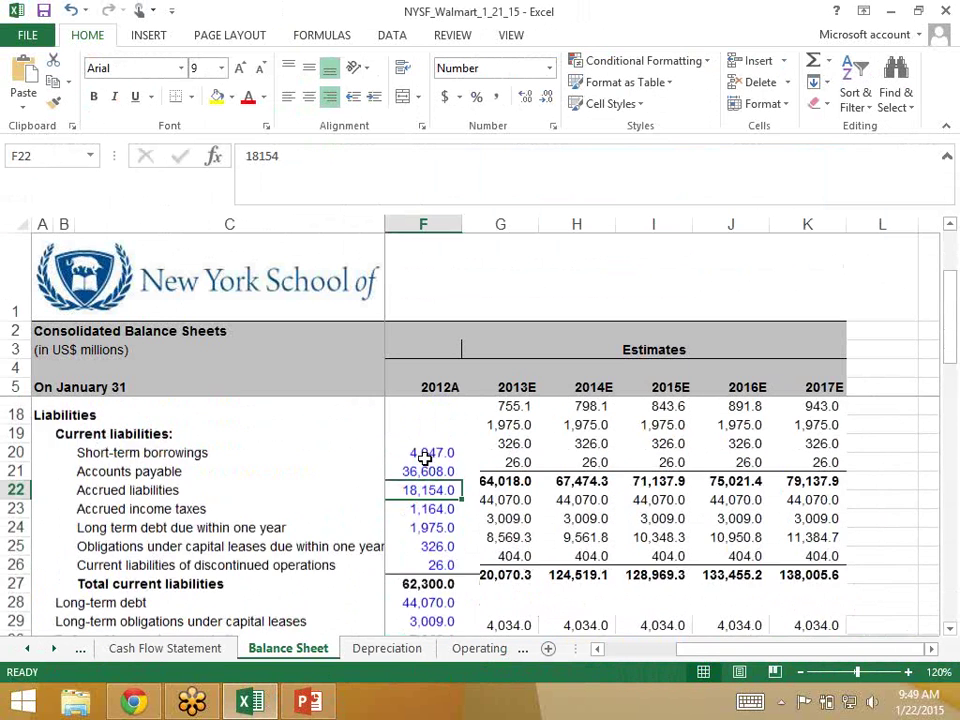
pyautogui.scroll(-7, 425, 457)
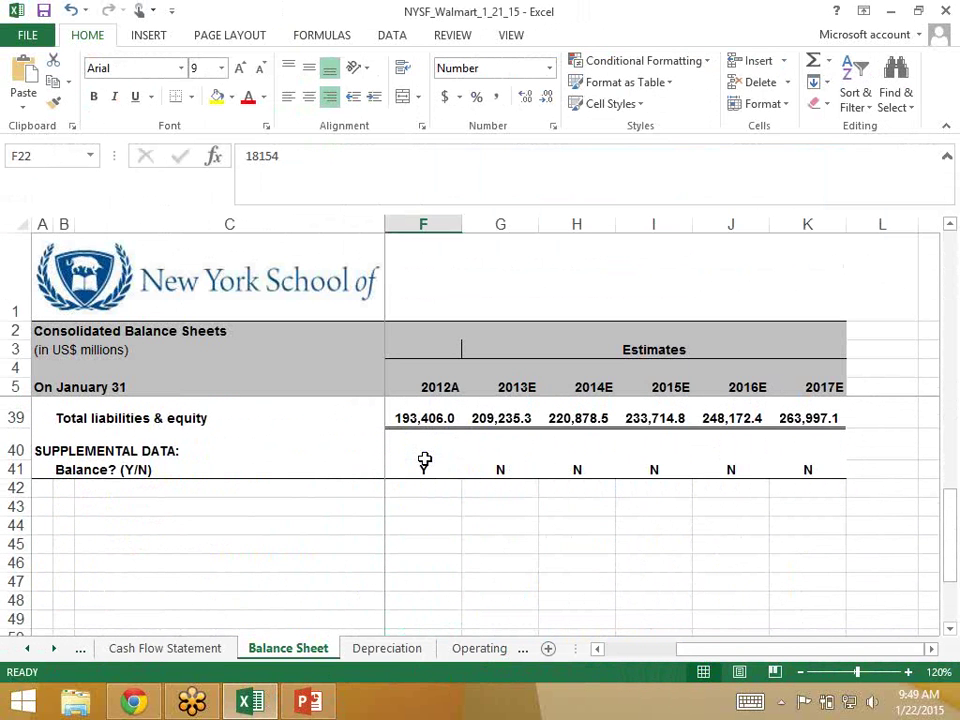
pyautogui.hotkey('ctrl', 'Down')
pyautogui.hotkey('ctrl', 'Down')
pyautogui.press('Right')
pyautogui.press('Right')
# Select the 2014E–2017E forecast block H7:K41
pyautogui.hotkey('shift', 'Up')
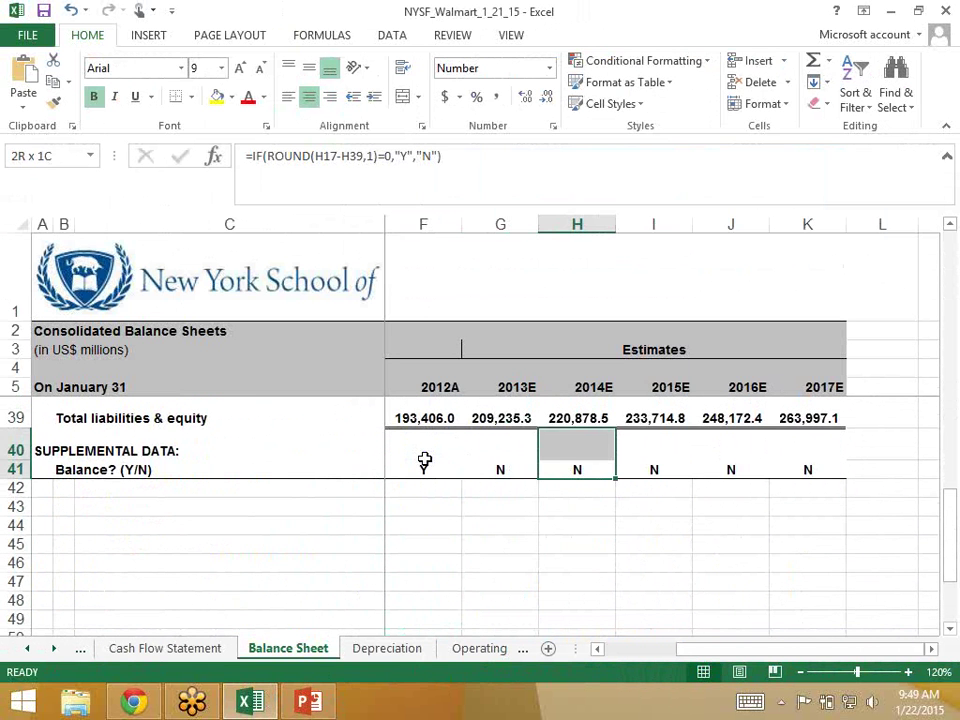
pyautogui.hotkey('shift', 'Up')
pyautogui.hotkey('shift', 'Up')
pyautogui.hotkey('shift', 'Up')
pyautogui.hotkey('shift', 'Up')
pyautogui.hotkey('shift', 'Up')
pyautogui.hotkey('shift', 'Up')
pyautogui.hotkey('shift', 'Up')
pyautogui.hotkey('shift', 'Up')
pyautogui.hotkey('shift', 'Up')
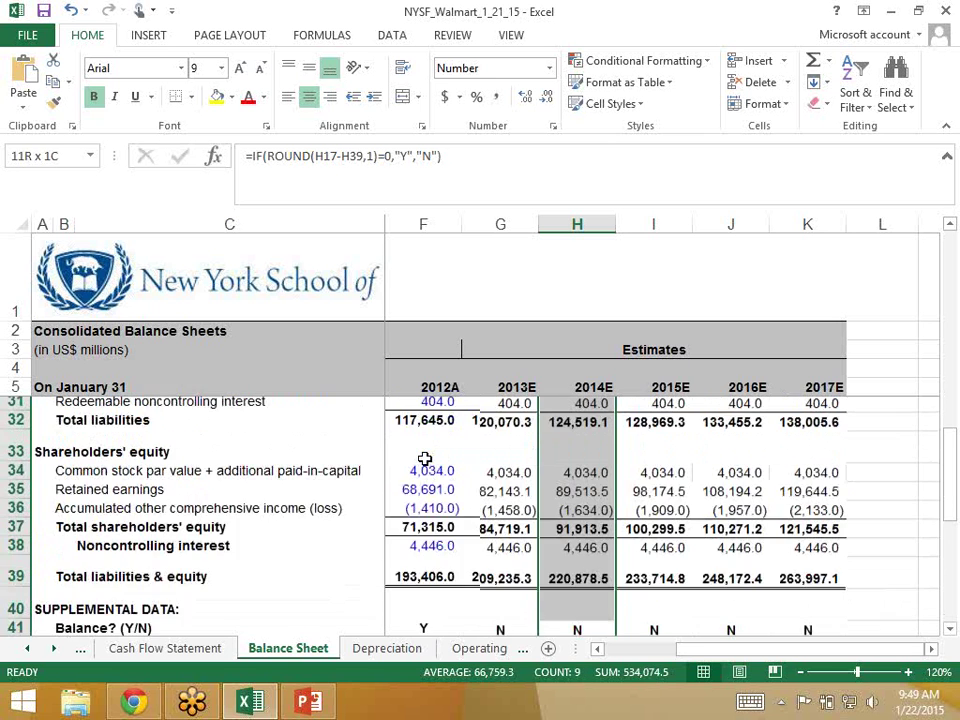
pyautogui.hotkey('shift', 'Up')
pyautogui.hotkey('shift', 'Up')
pyautogui.hotkey('shift', 'Up')
pyautogui.hotkey('shift', 'Up')
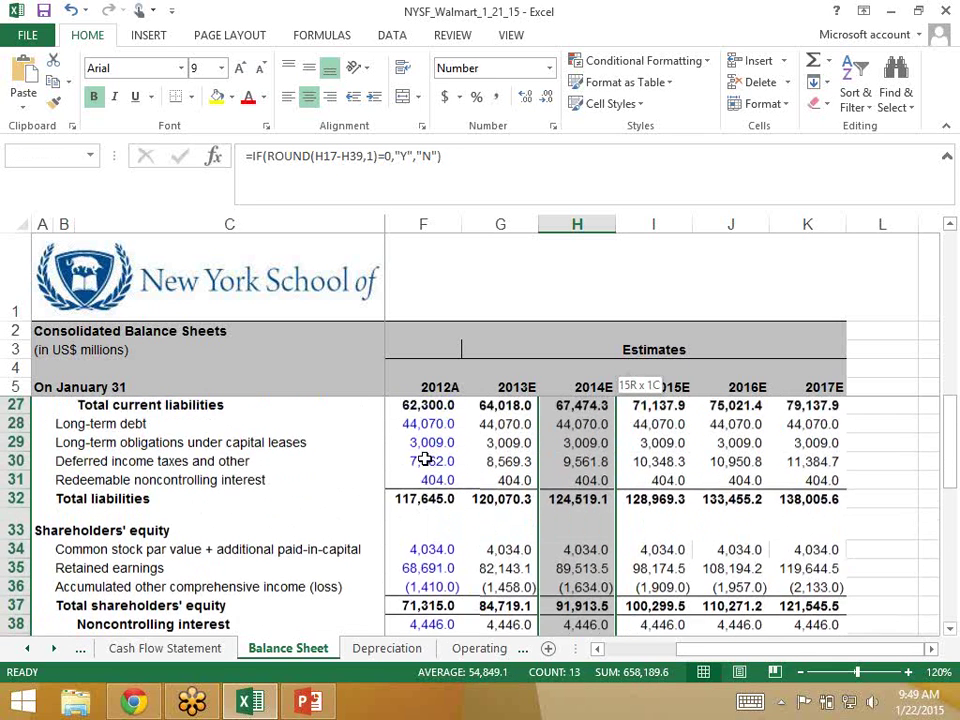
pyautogui.hotkey('shift', 'Up')
pyautogui.hotkey('shift', 'Up')
pyautogui.hotkey('shift', 'Up')
pyautogui.hotkey('shift', 'Up')
pyautogui.hotkey('shift', 'Up')
pyautogui.hotkey('shift', 'Up')
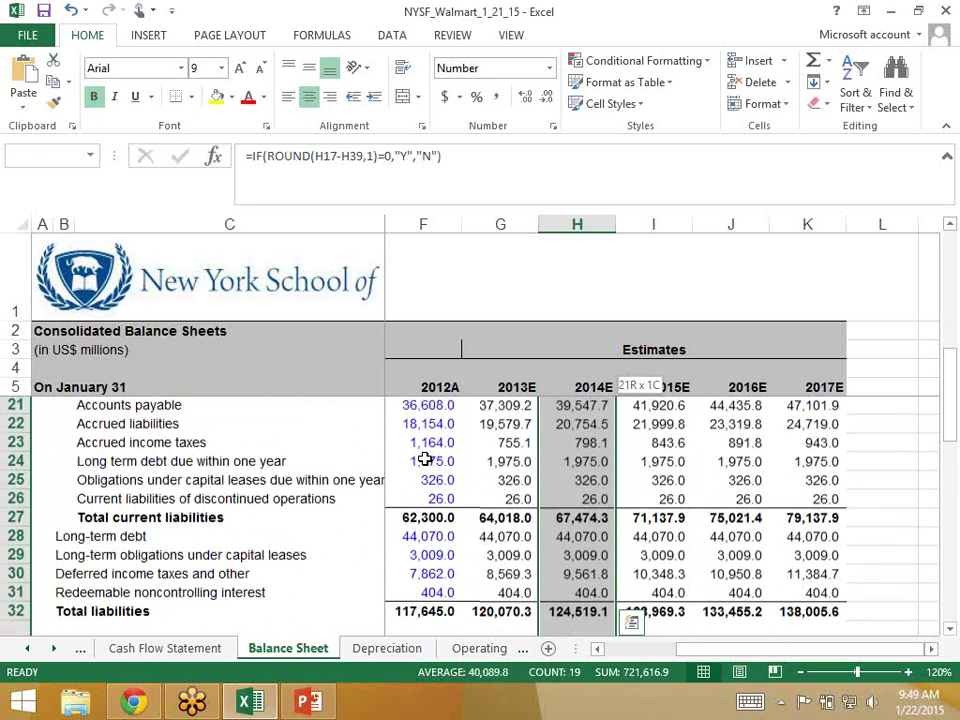
pyautogui.hotkey('shift', 'Up')
pyautogui.hotkey('shift', 'Up')
pyautogui.hotkey('shift', 'Up')
pyautogui.hotkey('shift', 'Up')
pyautogui.hotkey('shift', 'Up')
pyautogui.hotkey('shift', 'Up')
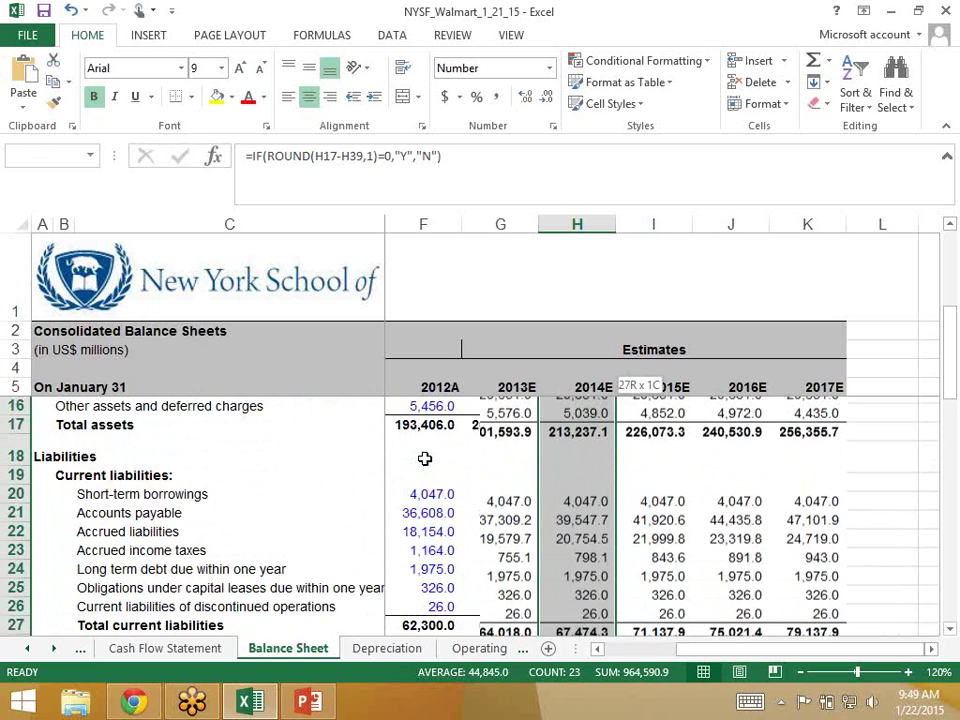
pyautogui.hotkey('shift', 'Up')
pyautogui.hotkey('shift', 'Up')
pyautogui.hotkey('shift', 'Up')
pyautogui.hotkey('shift', 'Up')
pyautogui.hotkey('shift', 'Up')
pyautogui.hotkey('shift', 'Up')
pyautogui.hotkey('shift', 'Up')
pyautogui.hotkey('shift', 'Up')
pyautogui.hotkey('shift', 'Up')
pyautogui.hotkey('shift', 'Up')
pyautogui.hotkey('shift', 'Up')
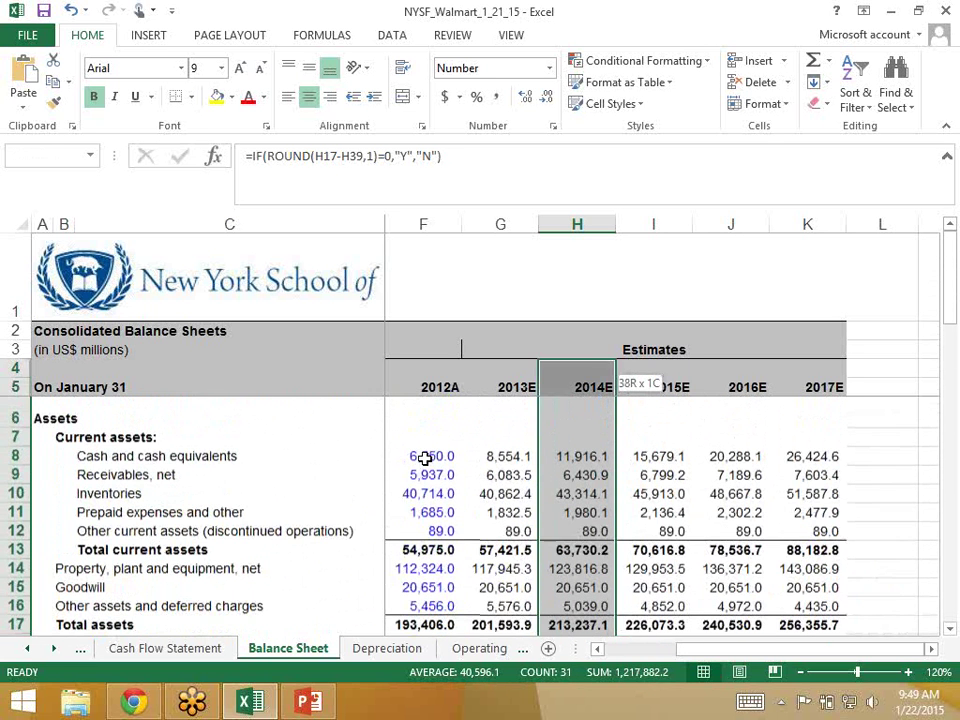
pyautogui.hotkey('shift', 'Down')
pyautogui.hotkey('shift', 'Down')
pyautogui.hotkey('shift', 'Down')
pyautogui.hotkey('shift', 'Right')
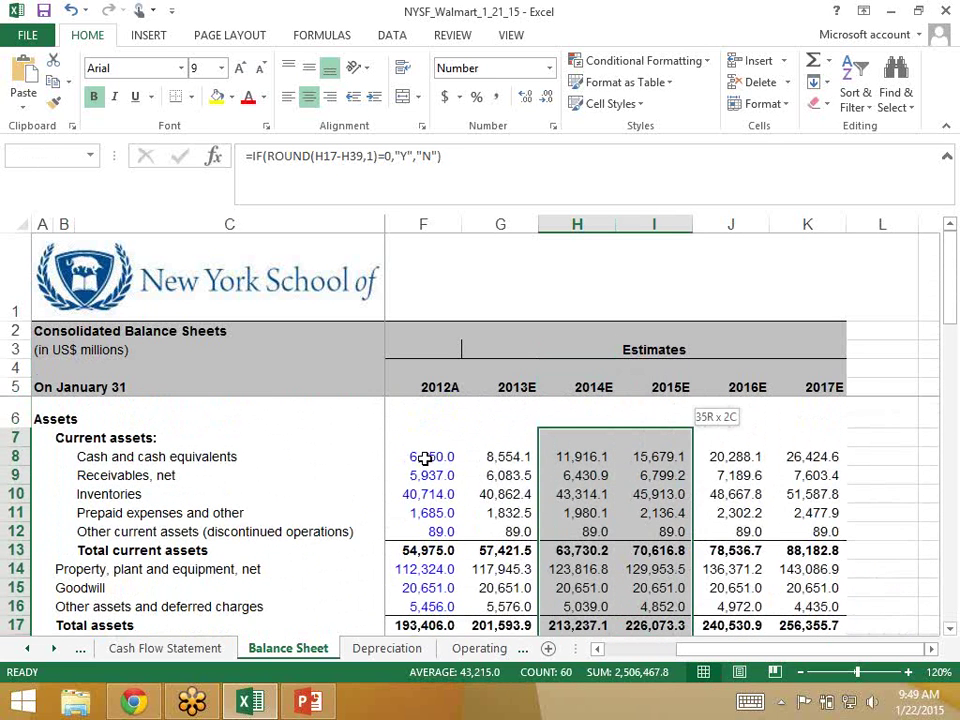
pyautogui.hotkey('shift', 'Right')
pyautogui.hotkey('shift', 'Right')
# Clear the forecast values and title column H 'Differences'
pyautogui.press('Delete')
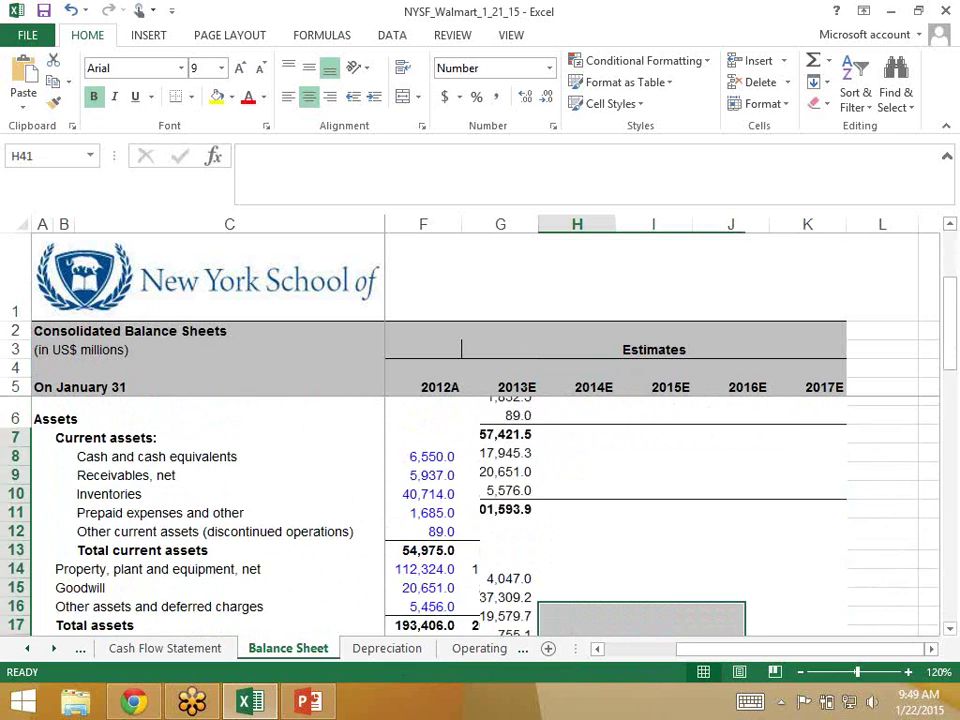
pyautogui.press('Up')
pyautogui.press('Up')
pyautogui.press('Up')
pyautogui.scroll(2, 424, 459)
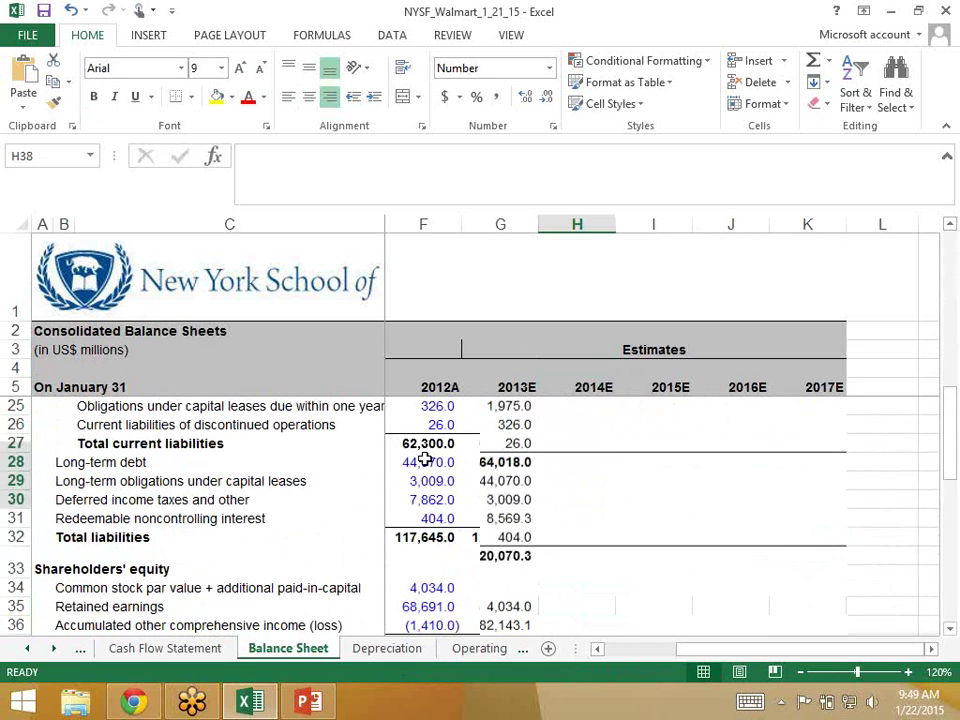
pyautogui.scroll(6, 424, 459)
pyautogui.hotkey('ctrl', 'Up')
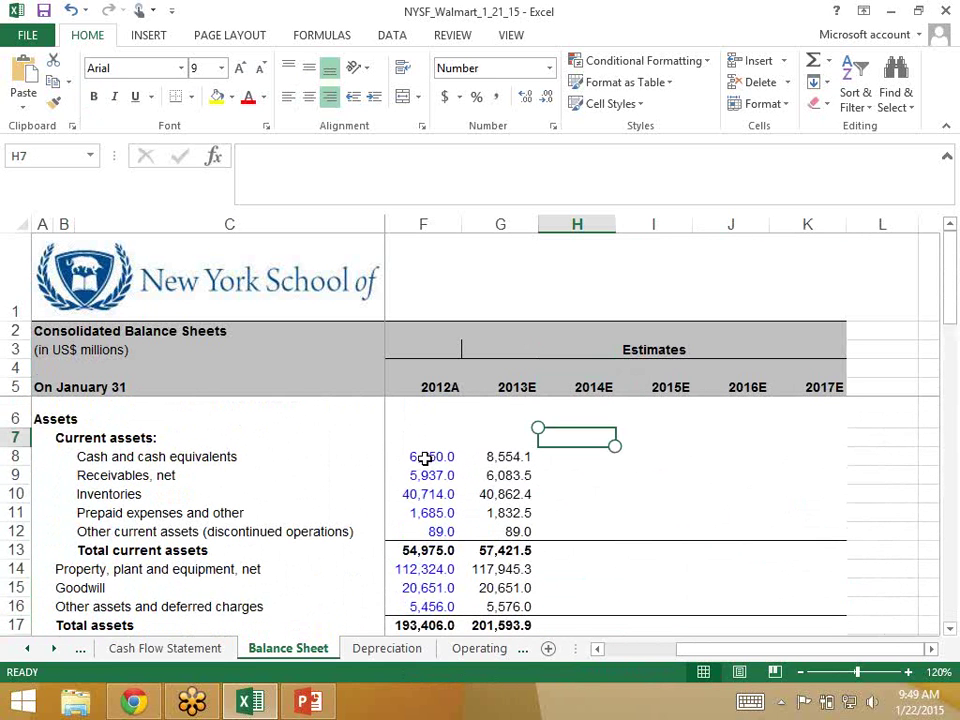
pyautogui.write('Differences')
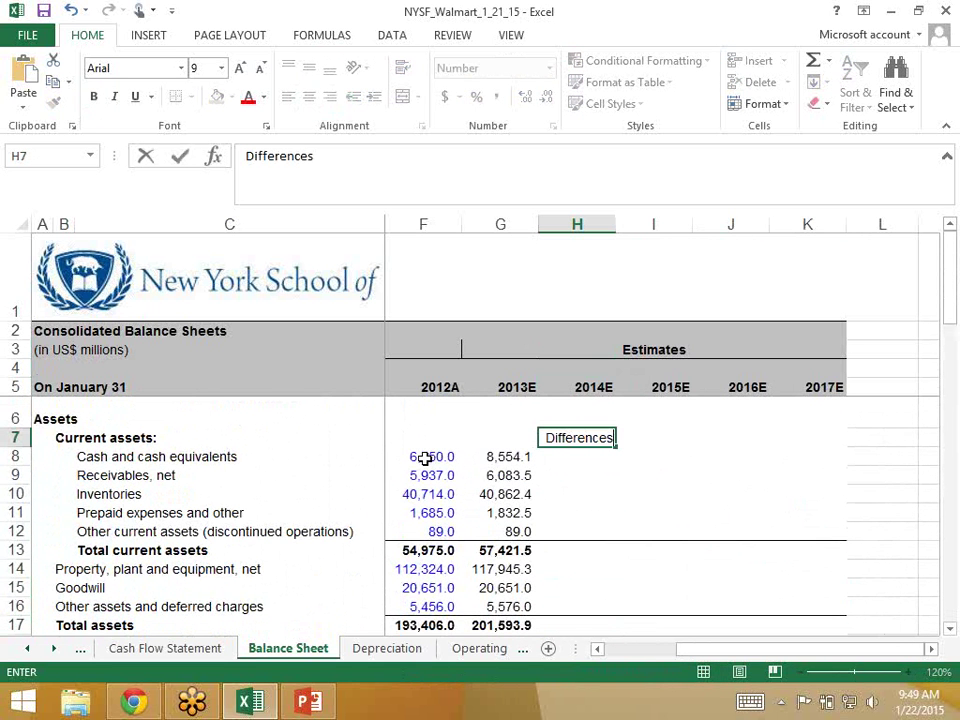
pyautogui.press('Return')
# Enter =G8-F8 in H8 to compute the 2013E minus 2012A cash change
pyautogui.write('=')
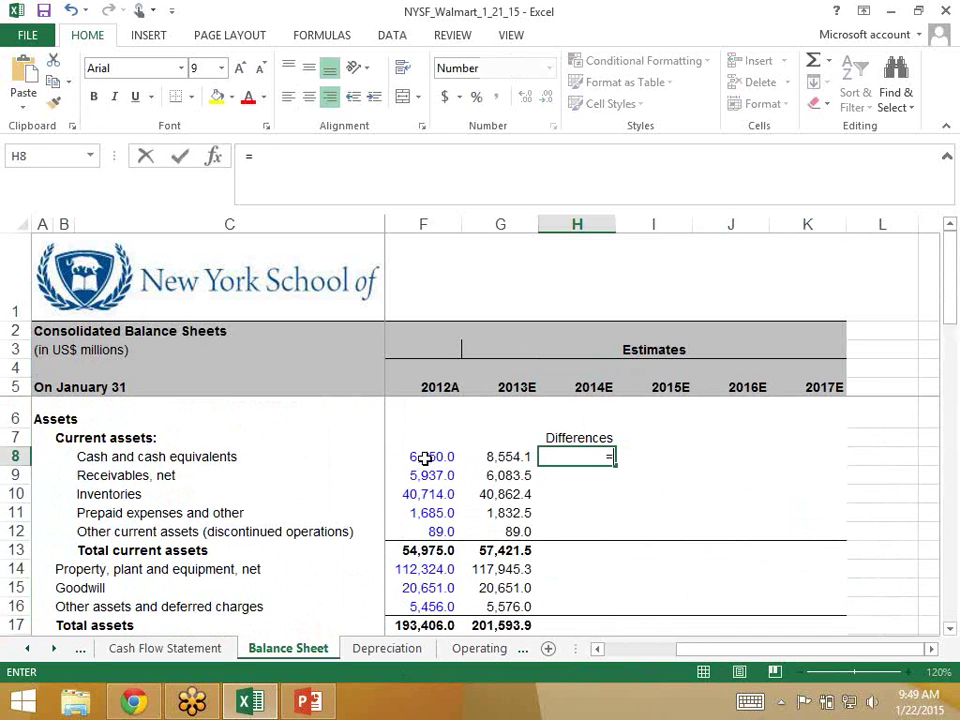
pyautogui.press('Left')
pyautogui.write('-')
pyautogui.press('Left')
pyautogui.press('Left')
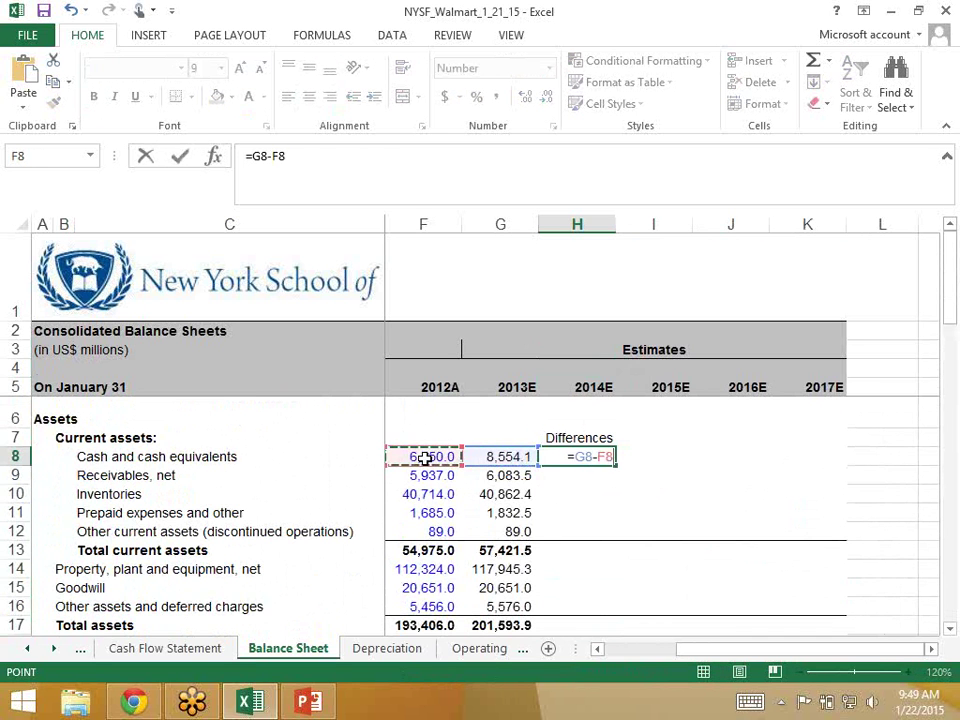
pyautogui.press('Return')
# Copy the difference formula down H8:H38 for every balance sheet line
pyautogui.click(577, 456)
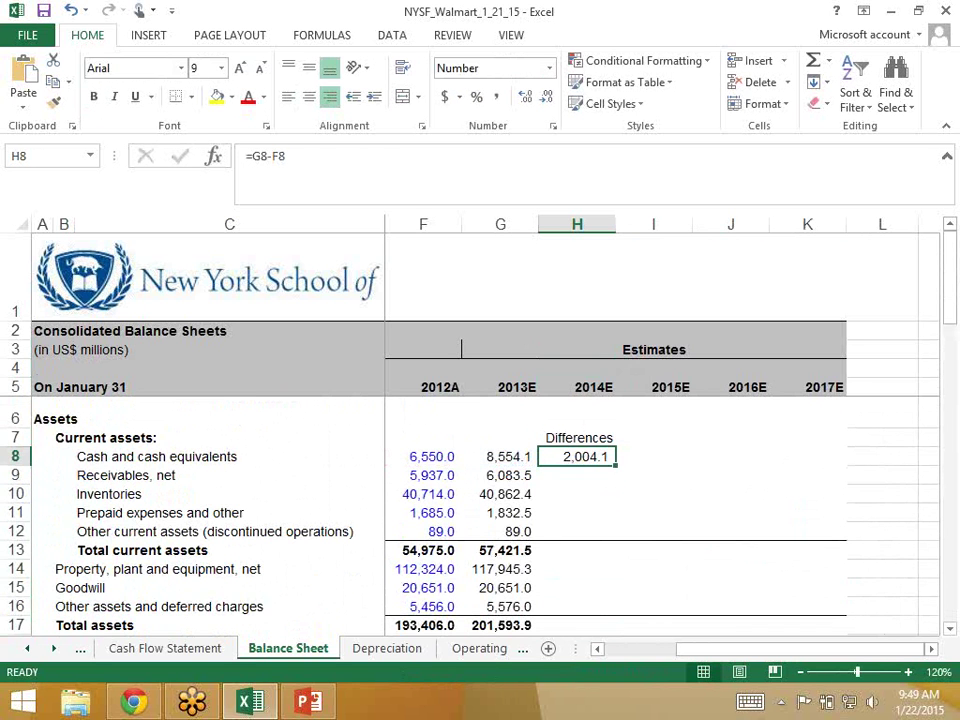
pyautogui.hotkey('ctrl', 'c')
pyautogui.hotkey('shift', 'Down')
pyautogui.hotkey('shift', 'Down')
pyautogui.hotkey('shift', 'Down')
pyautogui.hotkey('shift', 'Down')
pyautogui.hotkey('shift', 'Down')
pyautogui.hotkey('shift', 'Down')
pyautogui.hotkey('shift', 'Down')
pyautogui.hotkey('shift', 'Down')
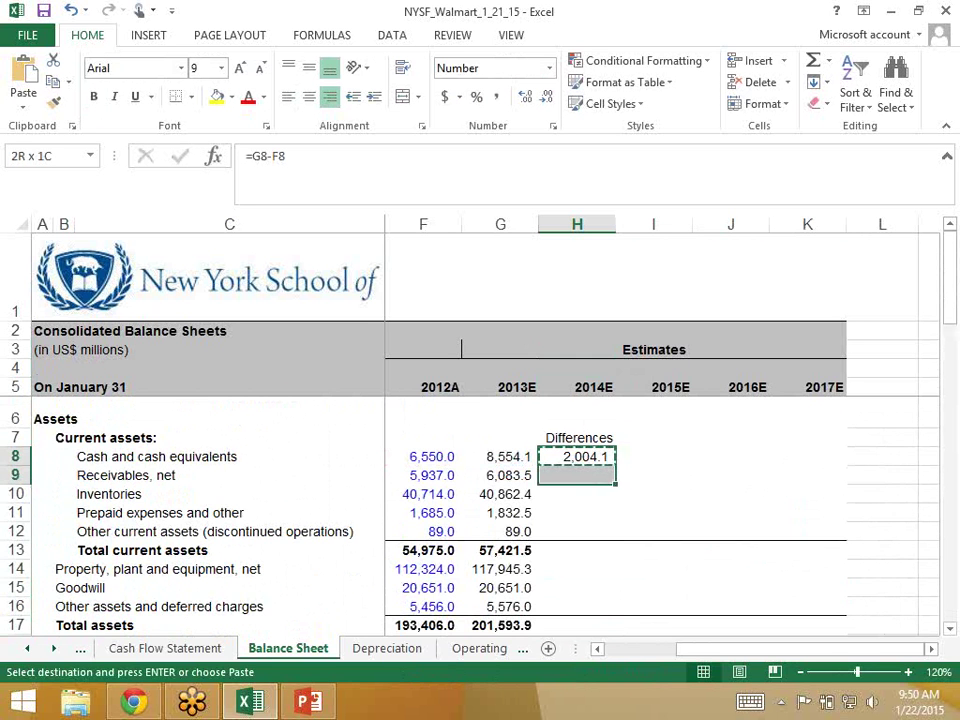
pyautogui.hotkey('shift', 'Down')
pyautogui.hotkey('shift', 'Down')
pyautogui.hotkey('shift', 'Down')
pyautogui.hotkey('shift', 'Down')
pyautogui.hotkey('shift', 'Down')
pyautogui.hotkey('shift', 'Down')
pyautogui.hotkey('shift', 'Down')
pyautogui.hotkey('shift', 'Down')
pyautogui.hotkey('shift', 'Down')
pyautogui.hotkey('shift', 'Down')
pyautogui.hotkey('shift', 'Down')
pyautogui.hotkey('shift', 'Down')
pyautogui.hotkey('shift', 'Down')
pyautogui.hotkey('shift', 'Down')
pyautogui.hotkey('shift', 'Down')
pyautogui.hotkey('shift', 'Down')
pyautogui.hotkey('shift', 'Down')
pyautogui.hotkey('shift', 'Down')
pyautogui.hotkey('shift', 'Down')
pyautogui.hotkey('shift', 'Down')
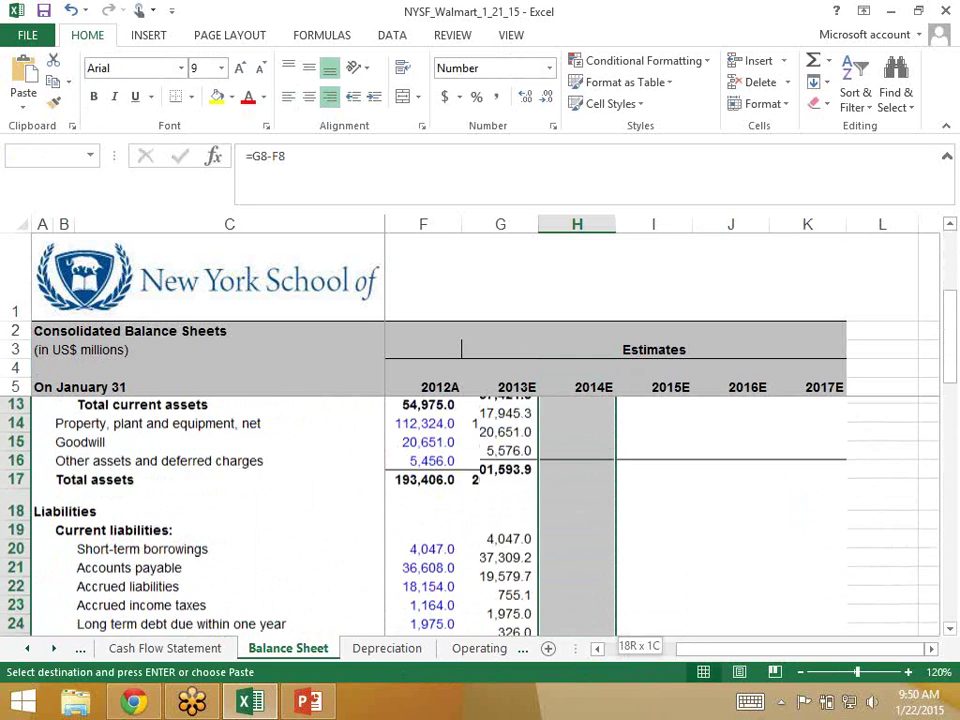
pyautogui.hotkey('shift', 'Down')
pyautogui.hotkey('shift', 'Down')
pyautogui.hotkey('shift', 'Down')
pyautogui.hotkey('shift', 'Down')
pyautogui.hotkey('shift', 'Down')
pyautogui.hotkey('shift', 'Down')
pyautogui.hotkey('shift', 'Down')
pyautogui.hotkey('shift', 'Down')
pyautogui.hotkey('shift', 'Down')
pyautogui.hotkey('shift', 'Down')
pyautogui.hotkey('shift', 'Down')
pyautogui.hotkey('shift', 'Down')
pyautogui.hotkey('shift', 'Down')
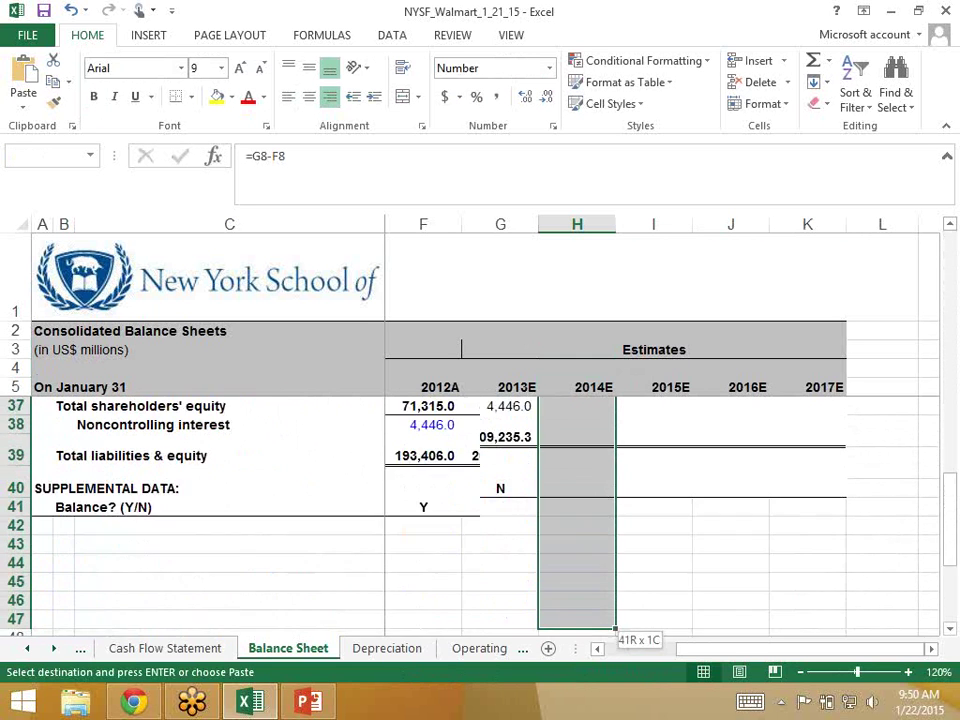
pyautogui.hotkey('shift', 'Up')
pyautogui.hotkey('shift', 'Up')
pyautogui.hotkey('shift', 'Up')
pyautogui.hotkey('shift', 'Up')
pyautogui.hotkey('shift', 'Up')
pyautogui.hotkey('shift', 'Up')
pyautogui.hotkey('shift', 'Up')
pyautogui.hotkey('shift', 'Up')
pyautogui.hotkey('shift', 'Up')
pyautogui.hotkey('shift', 'Up')
pyautogui.hotkey('shift', 'Up')
pyautogui.hotkey('shift', 'Up')
pyautogui.hotkey('shift', 'Up')
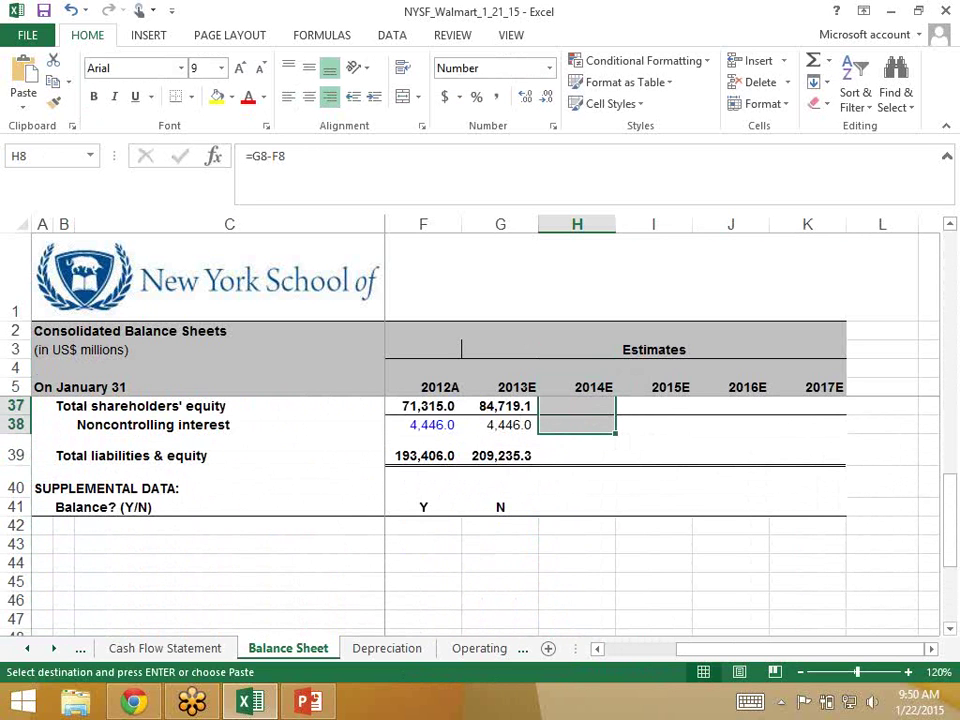
pyautogui.press('Return')
# Check the 2,004.1 cash difference against the 2012A and 2013E cash values
pyautogui.press('Up')
pyautogui.press('Up')
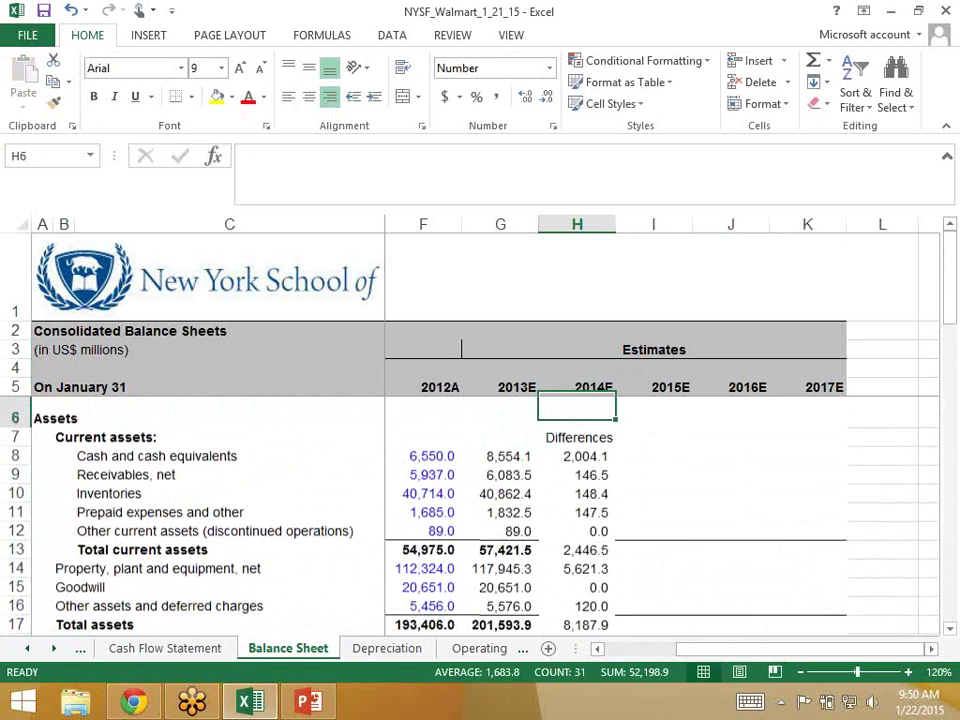
pyautogui.press('Down')
pyautogui.press('Down')
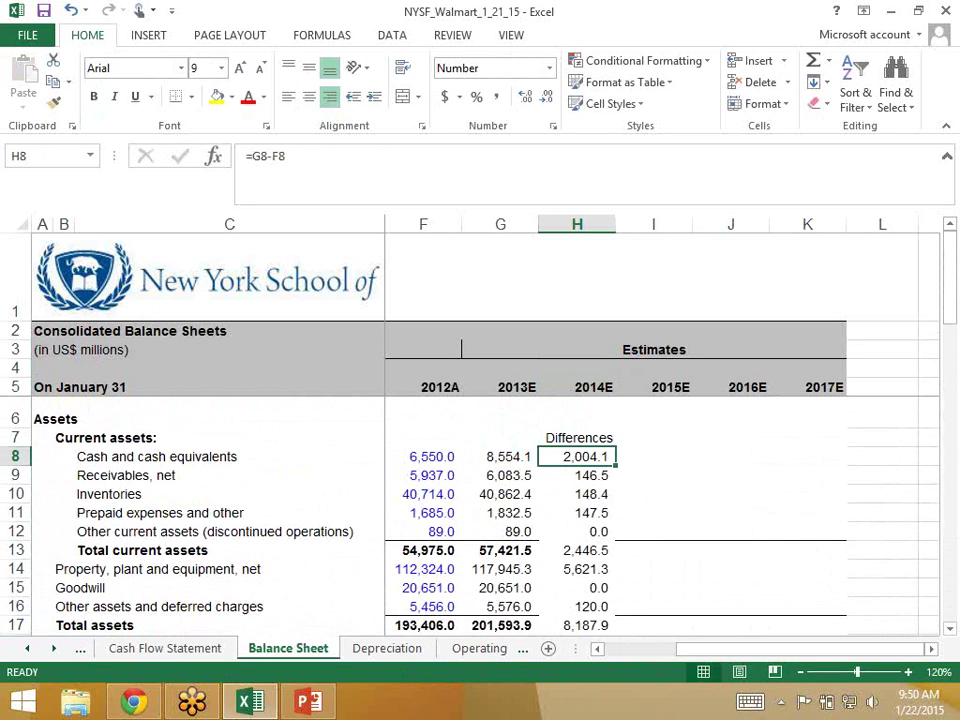
pyautogui.press('Left')
pyautogui.press('Right')
pyautogui.press('Left')
pyautogui.press('Left')
pyautogui.press('Right')
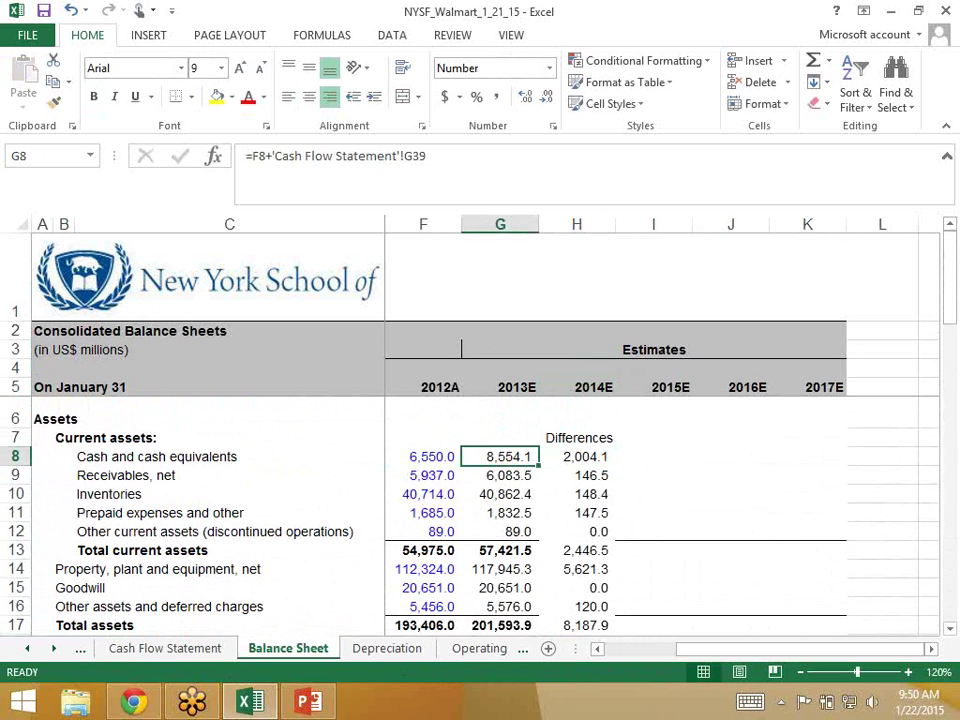
pyautogui.press('Right')
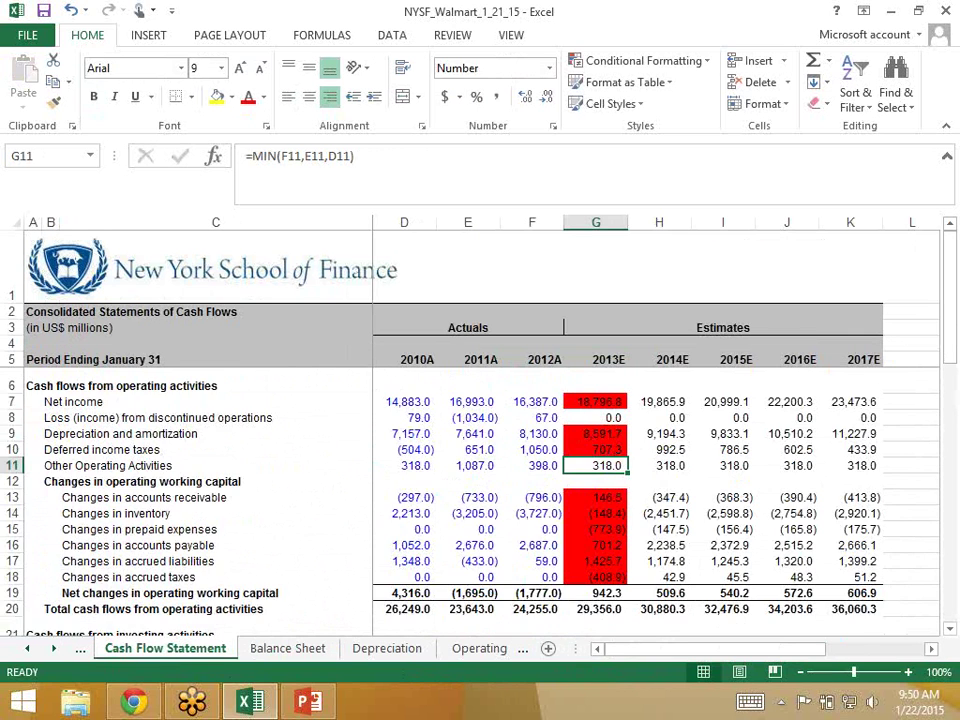
# Review the 2013E and 2014E financing totals and select the 2013E total change in cash
pyautogui.scroll(-7, 480, 500)
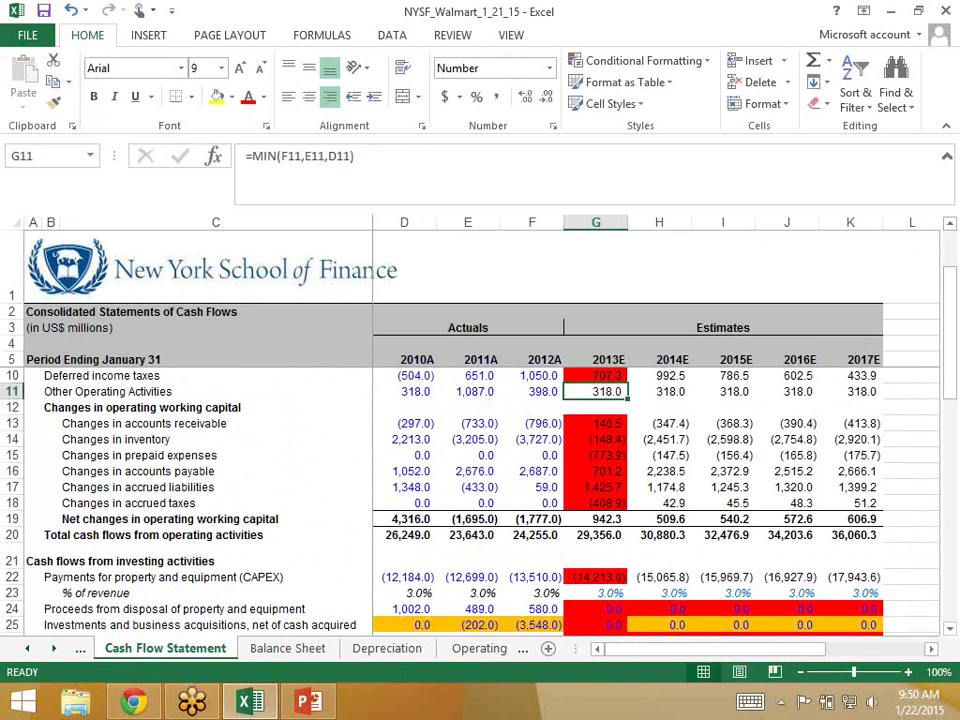
pyautogui.click(595, 561)
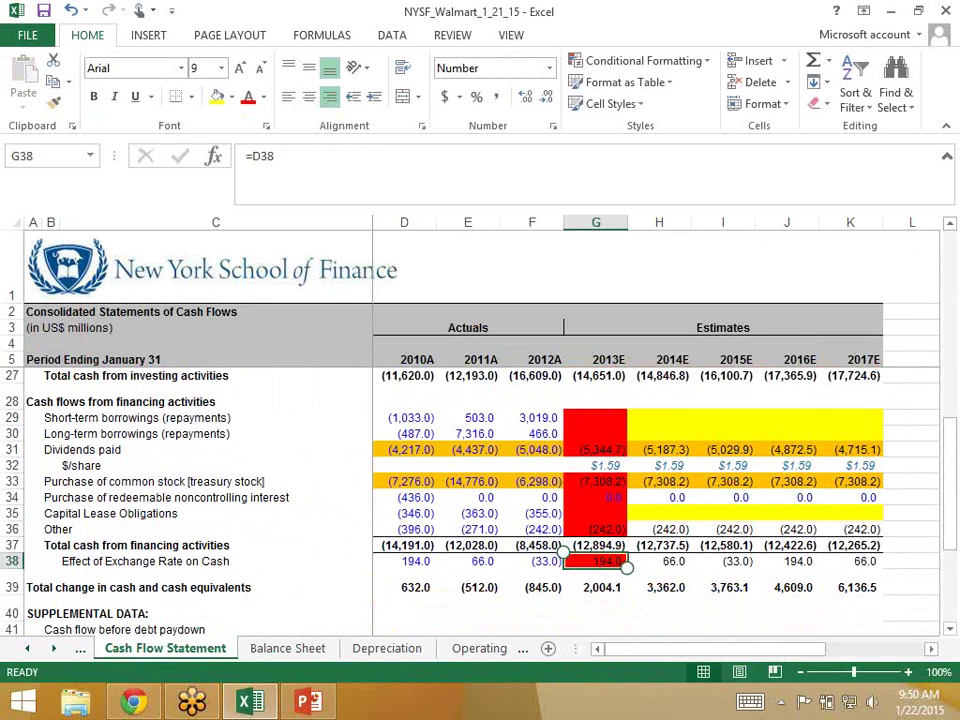
pyautogui.click(659, 561)
pyautogui.moveTo(659, 561); pyautogui.dragTo(659, 112)
pyautogui.click(659, 589)
pyautogui.click(659, 529)
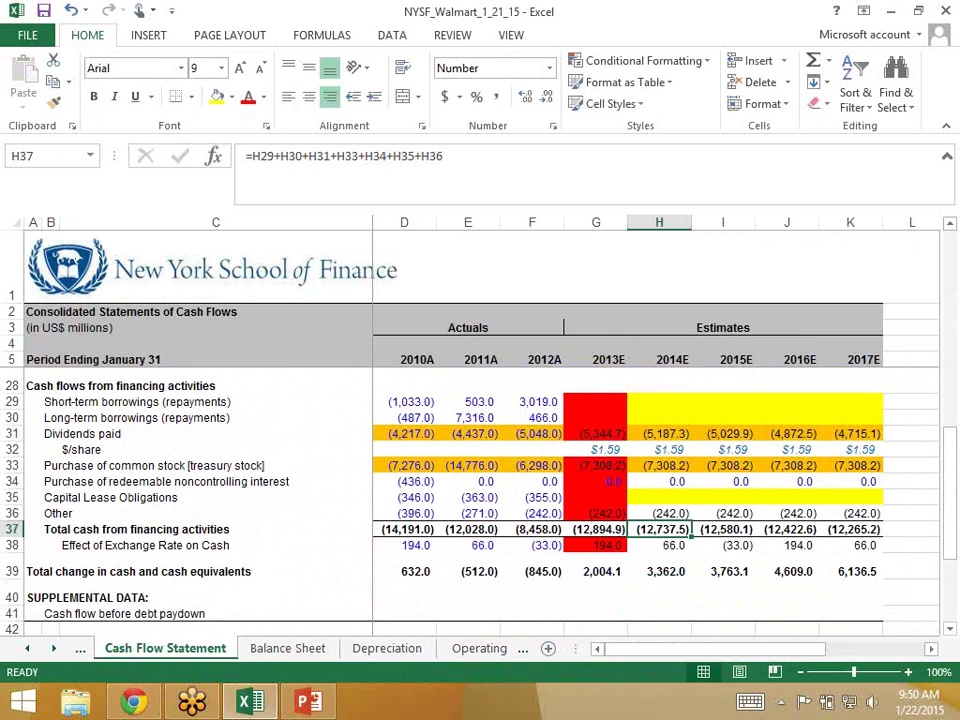
pyautogui.click(596, 529)
pyautogui.click(596, 571)
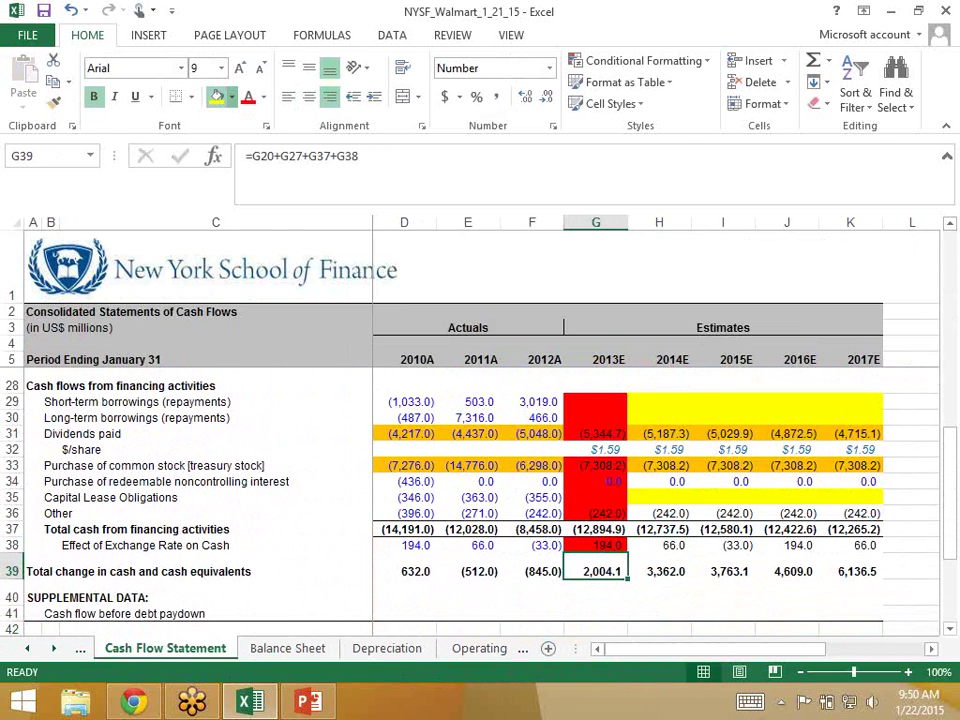
# Shade the 2013E total change in cash (2,004.1) purple and return to the Balance Sheet cash difference
pyautogui.click(231, 97)
pyautogui.click(528, 358)
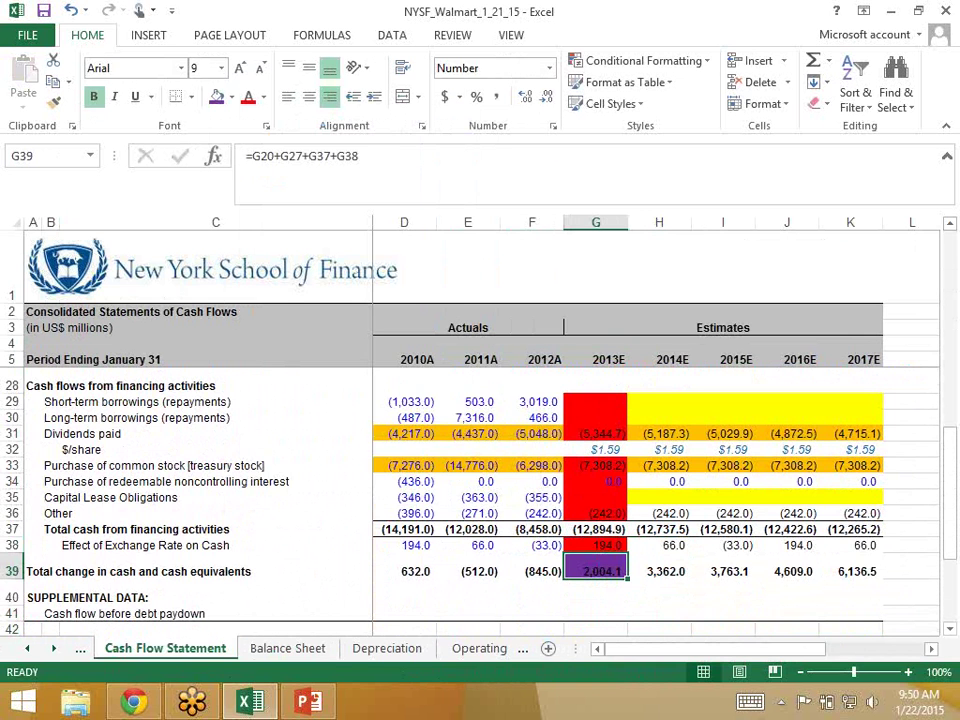
pyautogui.hotkey('ctrl', 'pagedown')
pyautogui.press('Left')
pyautogui.press('Right')
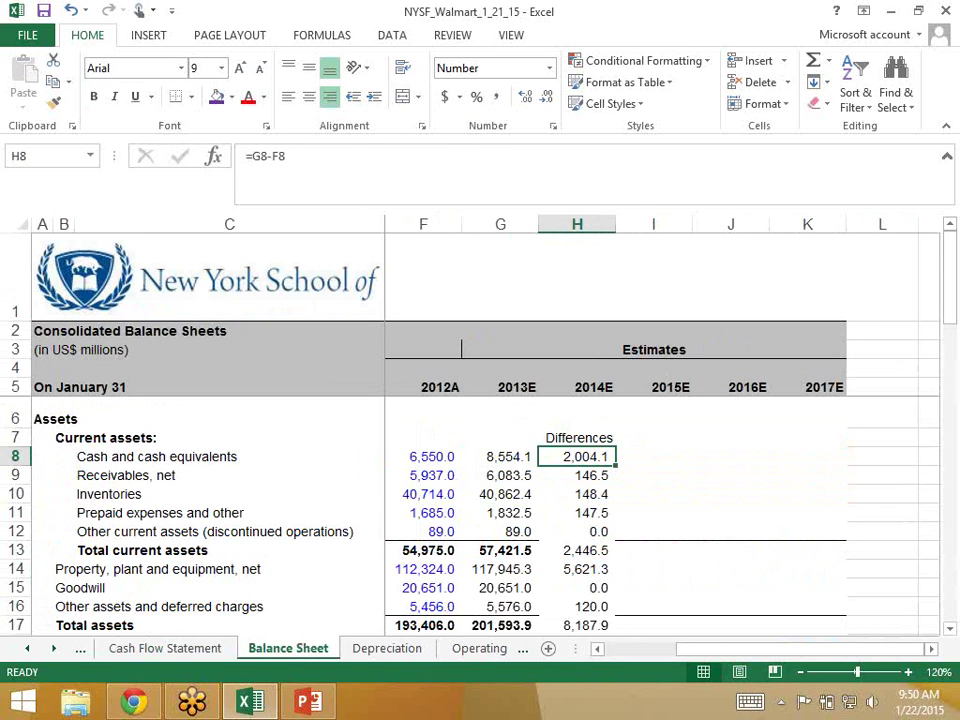
# Compare the cash and receivables rows' 2012A, 2013E and difference cells, then return to the Cash Flow Statement
pyautogui.press('Left')
pyautogui.press('Left')
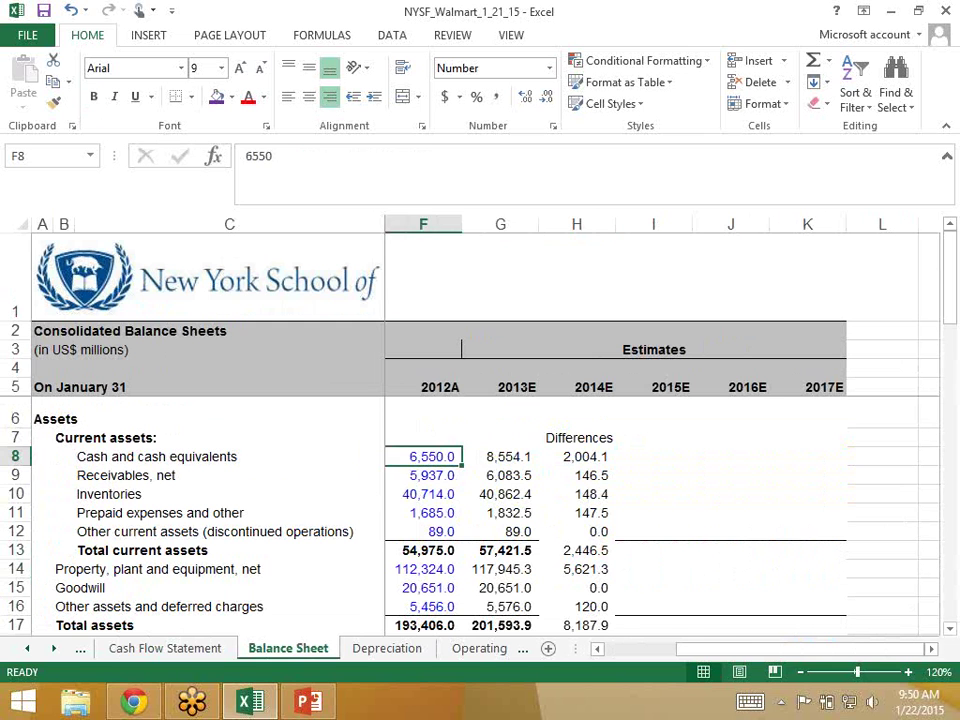
pyautogui.press('Right')
pyautogui.press('Right')
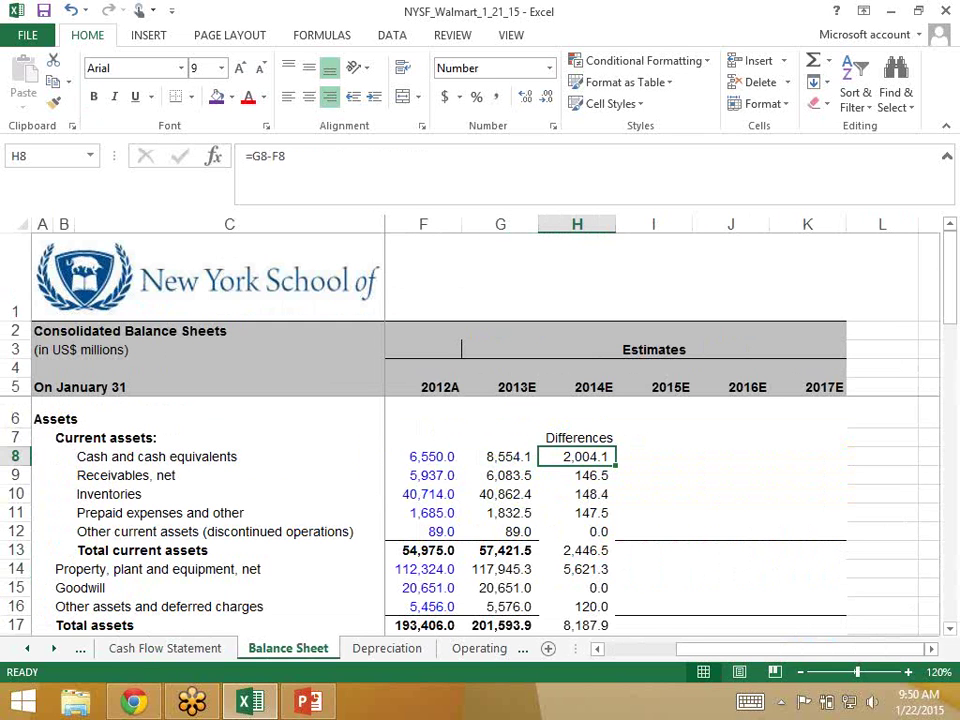
pyautogui.press('Down')
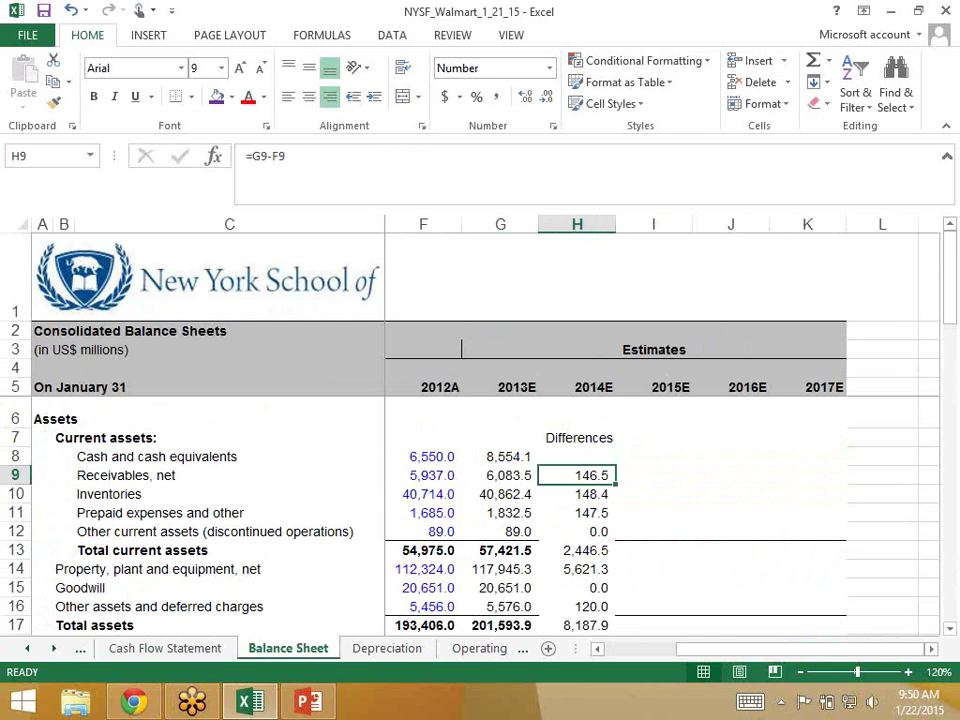
pyautogui.press('Left')
pyautogui.press('Left')
pyautogui.press('Right')
pyautogui.press('Right')
pyautogui.hotkey('ctrl', 'pageup')
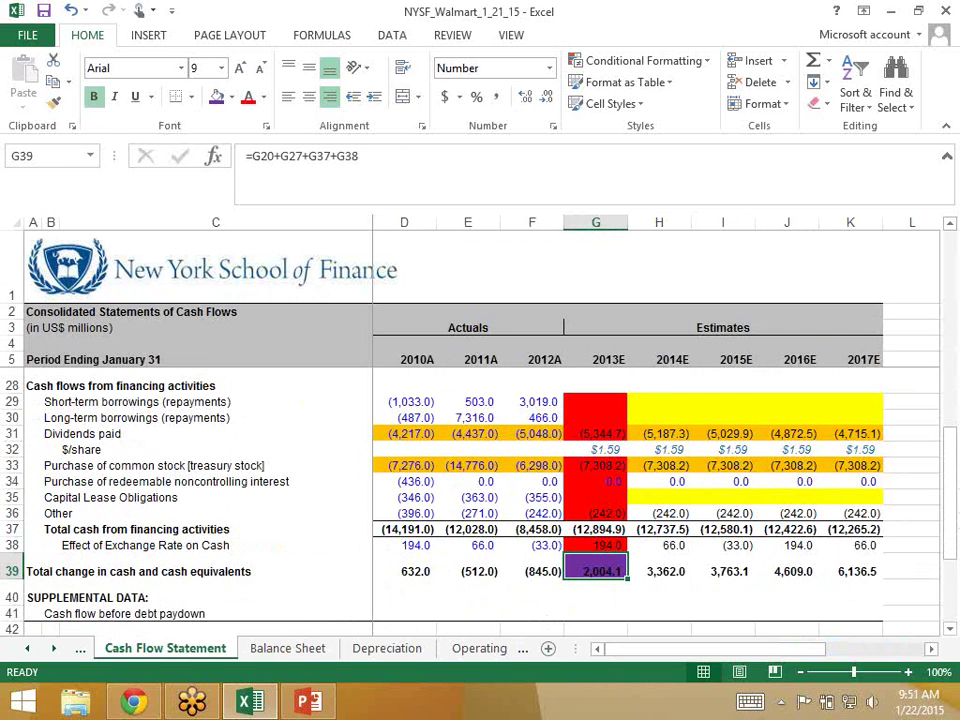
# Match the Cash Flow Statement's 2013E accounts receivable change to the Balance Sheet's 146.5 difference
pyautogui.scroll(7, 480, 480)
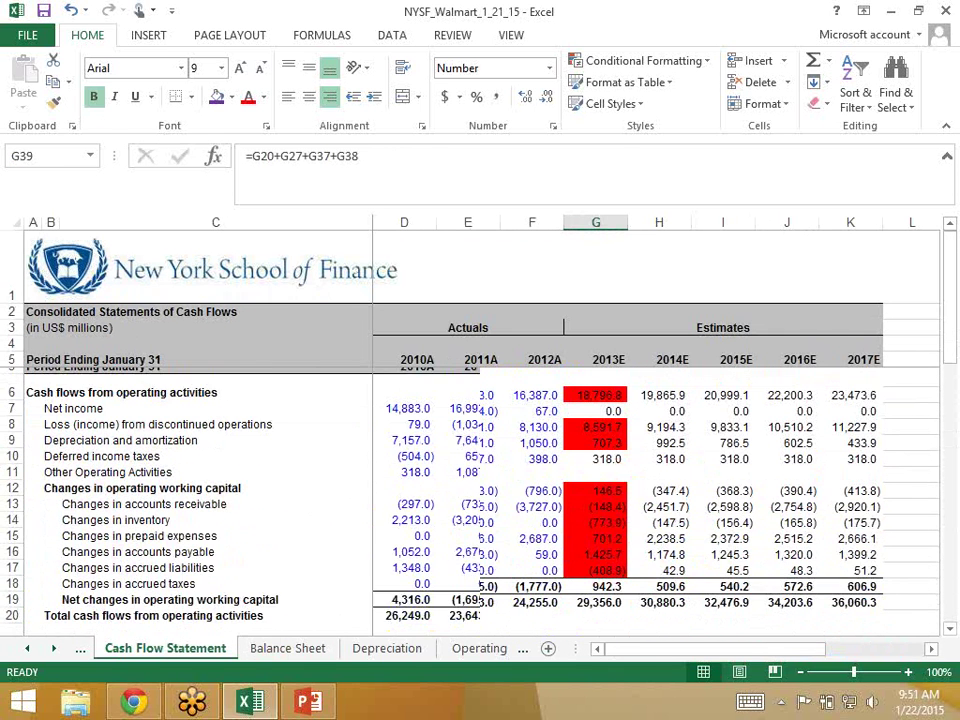
pyautogui.click(596, 471)
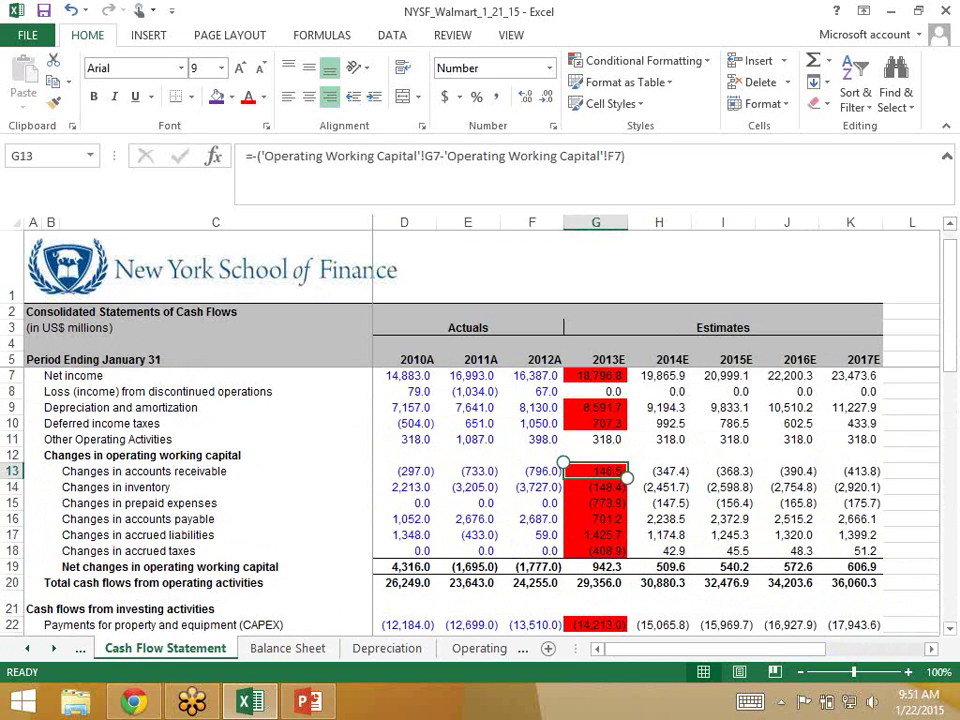
pyautogui.click(564, 464)
pyautogui.press('Tab')
pyautogui.press('Left')
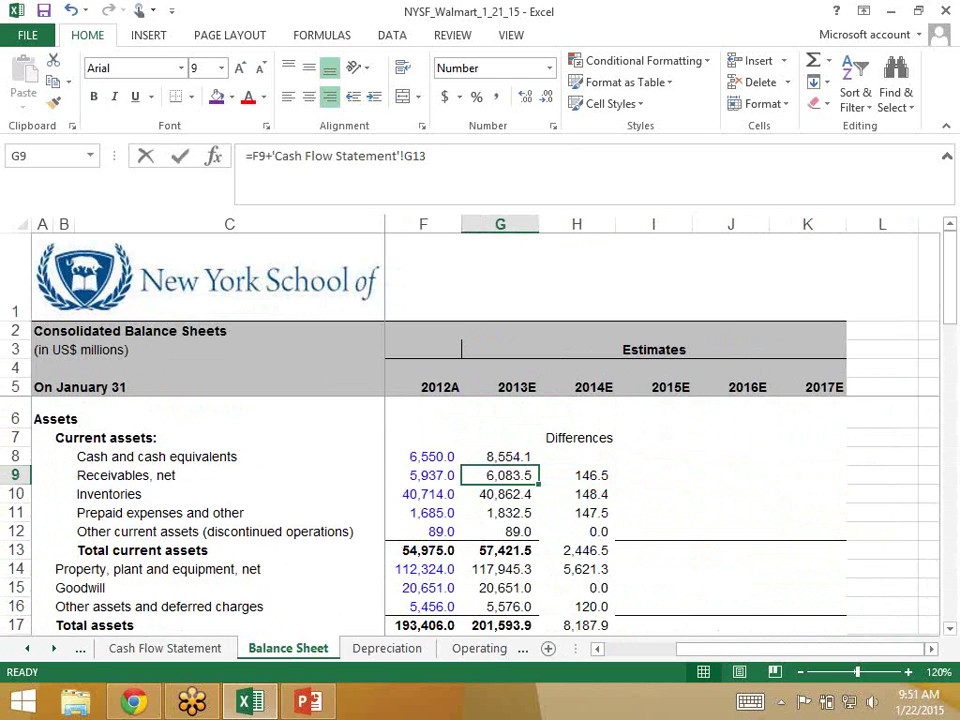
# Change 2013E receivables to =F9-'Cash Flow Statement'!G13, giving 5,790.5
pyautogui.click(281, 156)
pyautogui.press('Left')
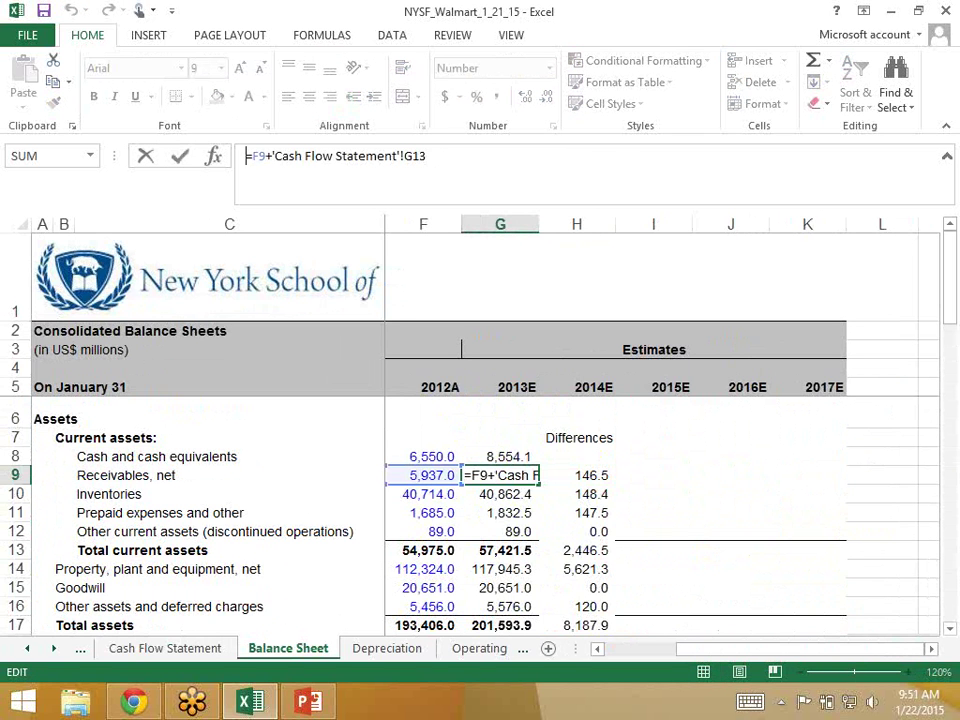
pyautogui.press('BackSpace')
pyautogui.write('-')
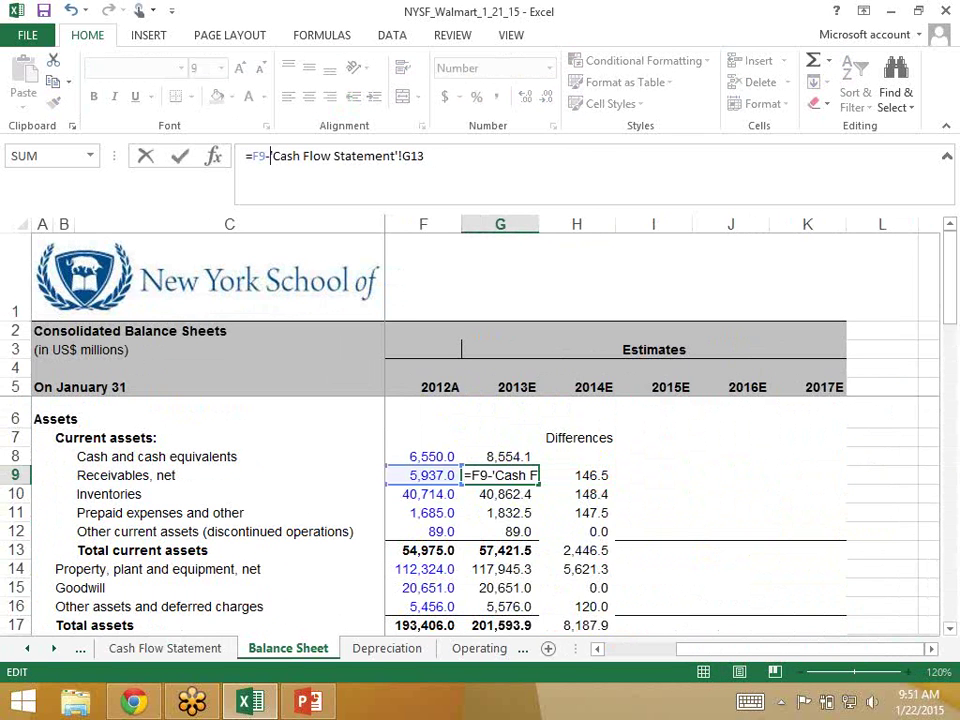
pyautogui.press('Return')
# Clear the receivables difference in H9, check the inventories difference, and return to the Cash Flow Statement
pyautogui.click(577, 475)
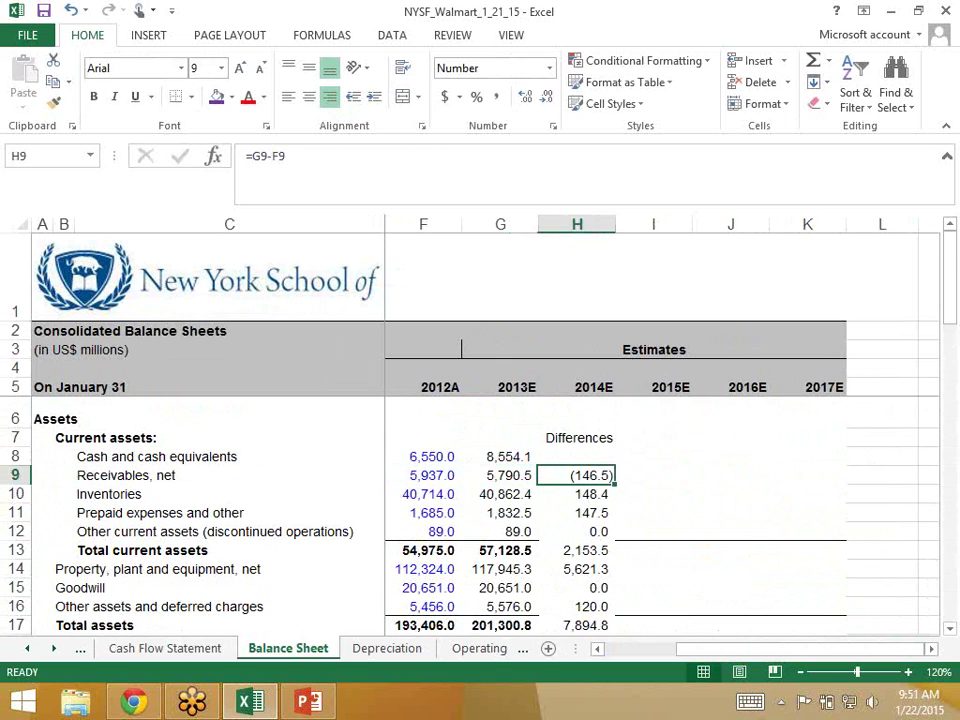
pyautogui.press('Delete')
pyautogui.click(577, 494)
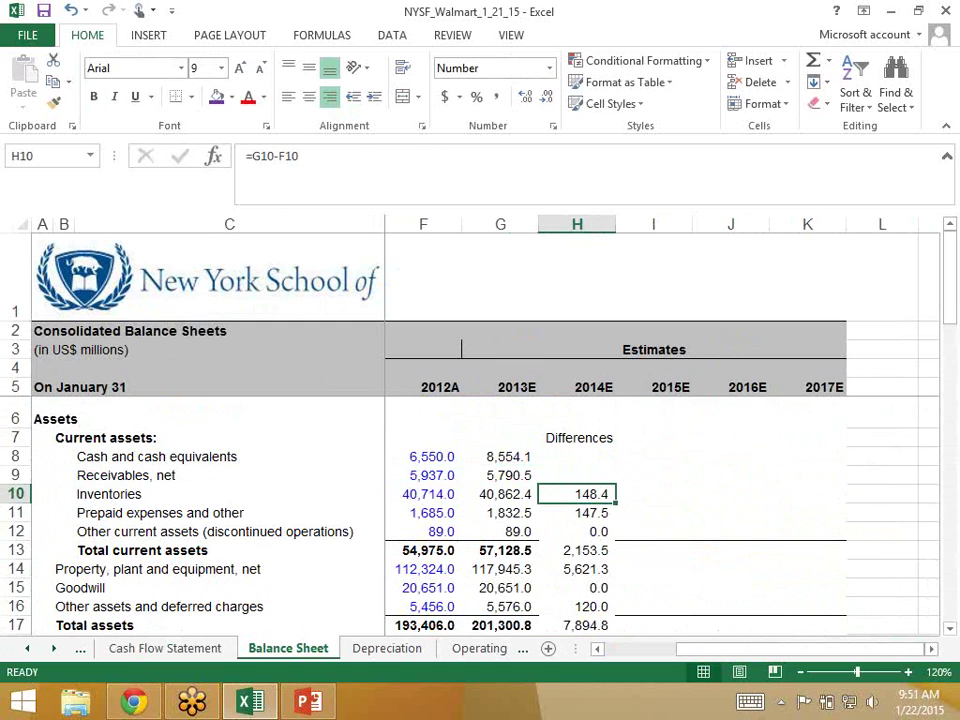
pyautogui.hotkey('ctrl', 'pageup')
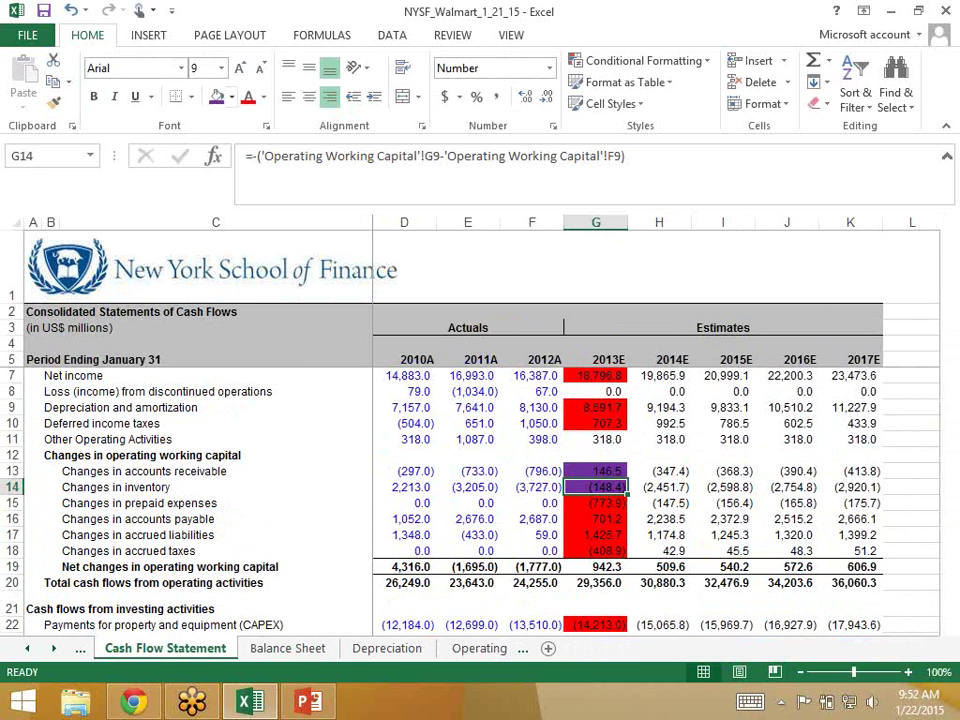
# Compare the prepaid expenses difference with the Cash Flow Statement's 2013E inventory and prepaid changes, ending on G11
pyautogui.hotkey('ctrl', 'pagedown')
pyautogui.click(577, 512)
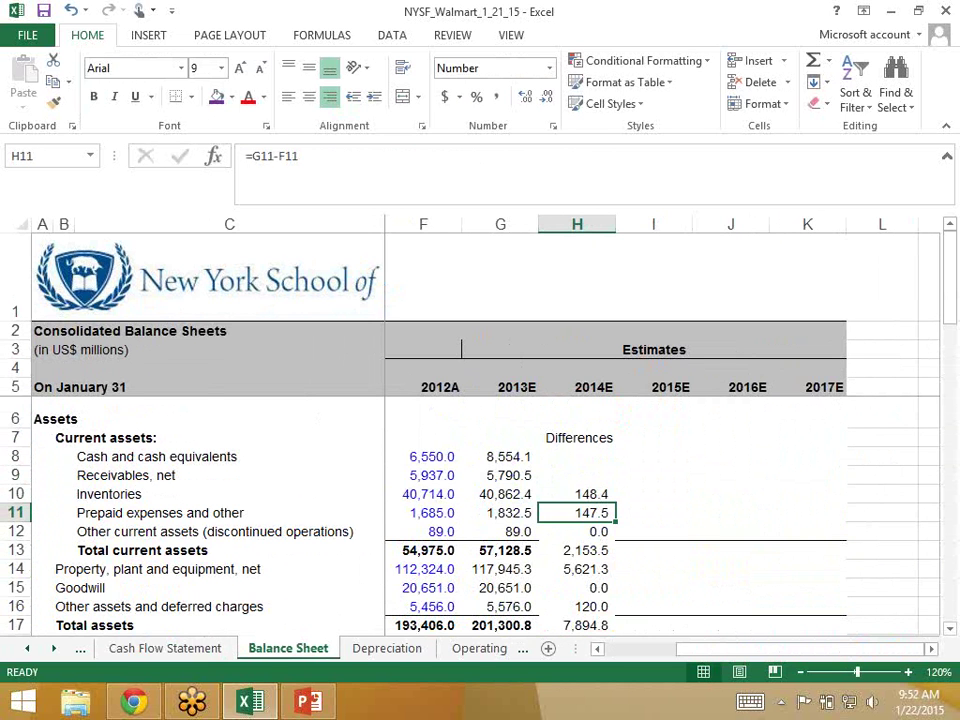
pyautogui.hotkey('ctrl', 'pageup')
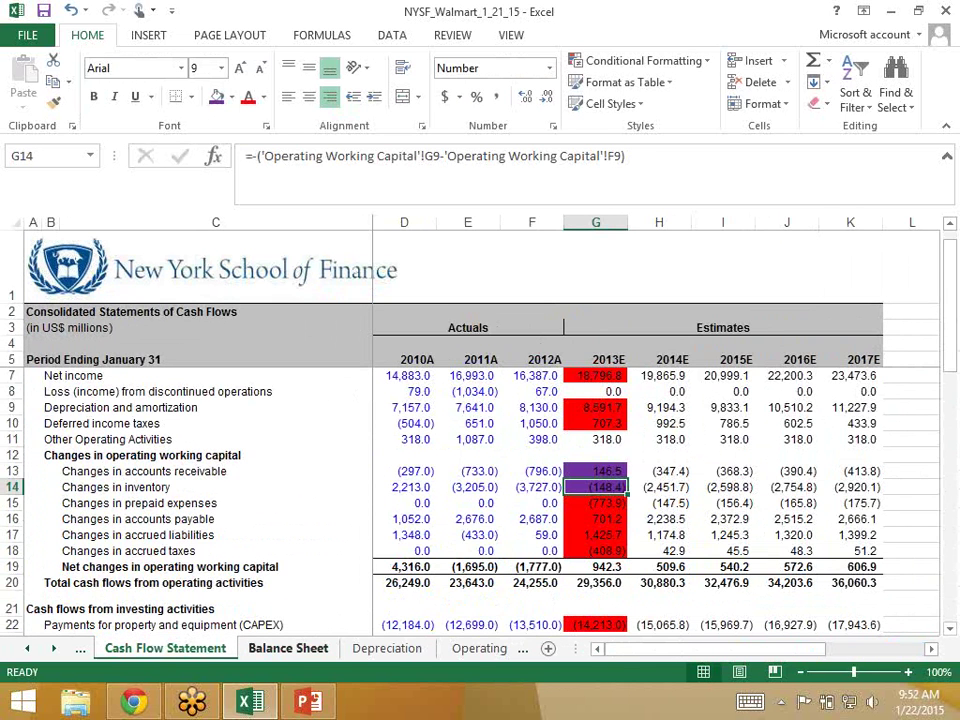
pyautogui.click(596, 503)
pyautogui.click(596, 487)
pyautogui.click(596, 503)
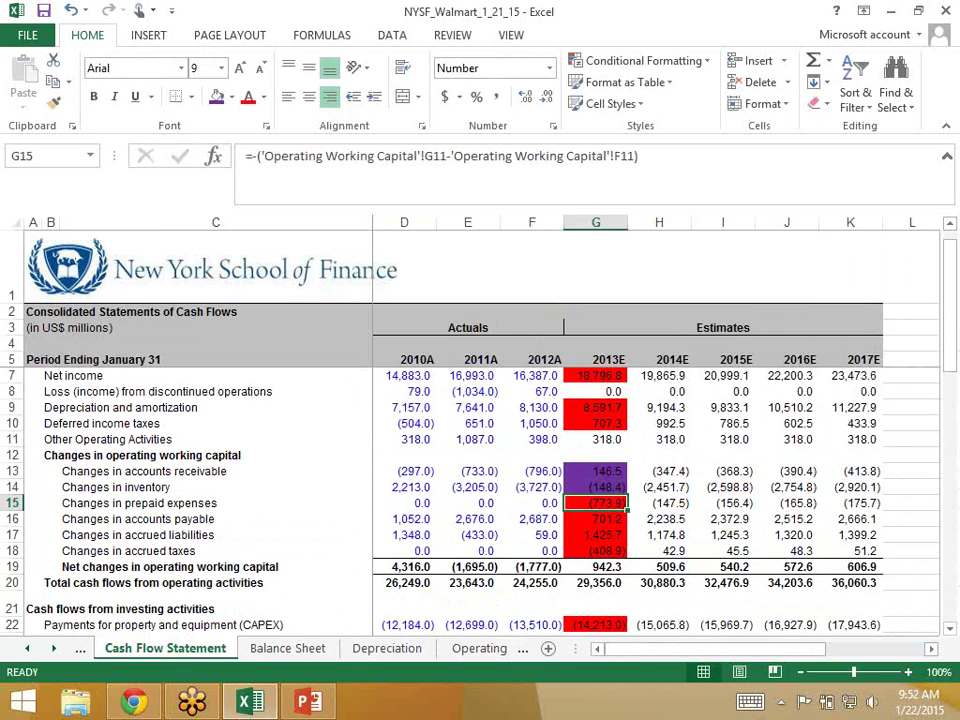
pyautogui.hotkey('ctrl', 'pagedown')
pyautogui.press('Left')
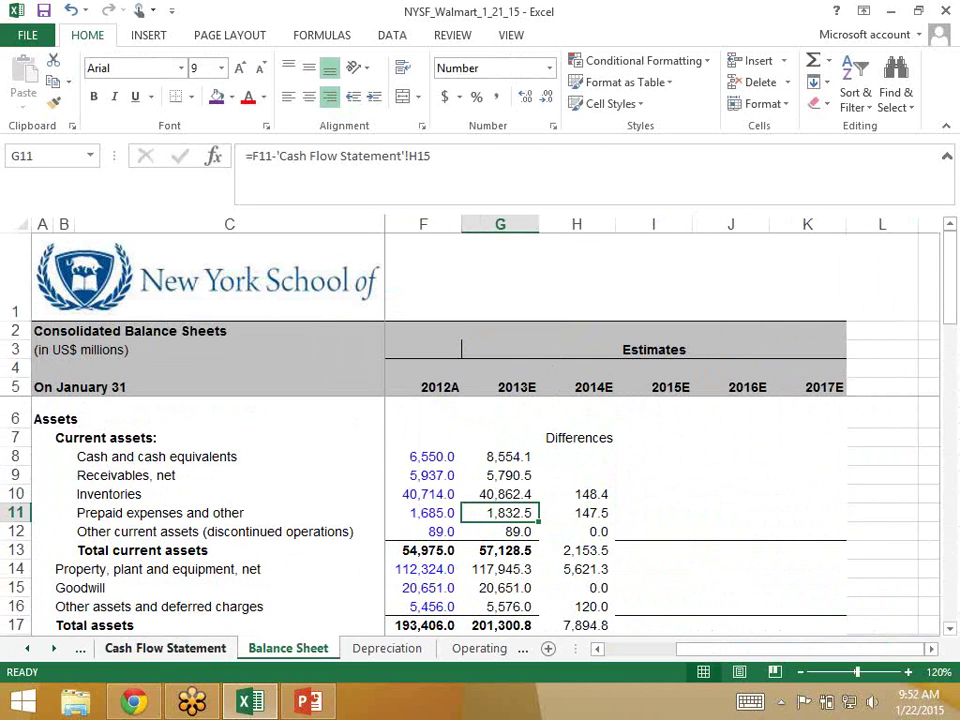
# Enter =F11-'Cash Flow Statement'!G15 for 2013E prepaid expenses, giving 2,458.9
pyautogui.click(500, 494)
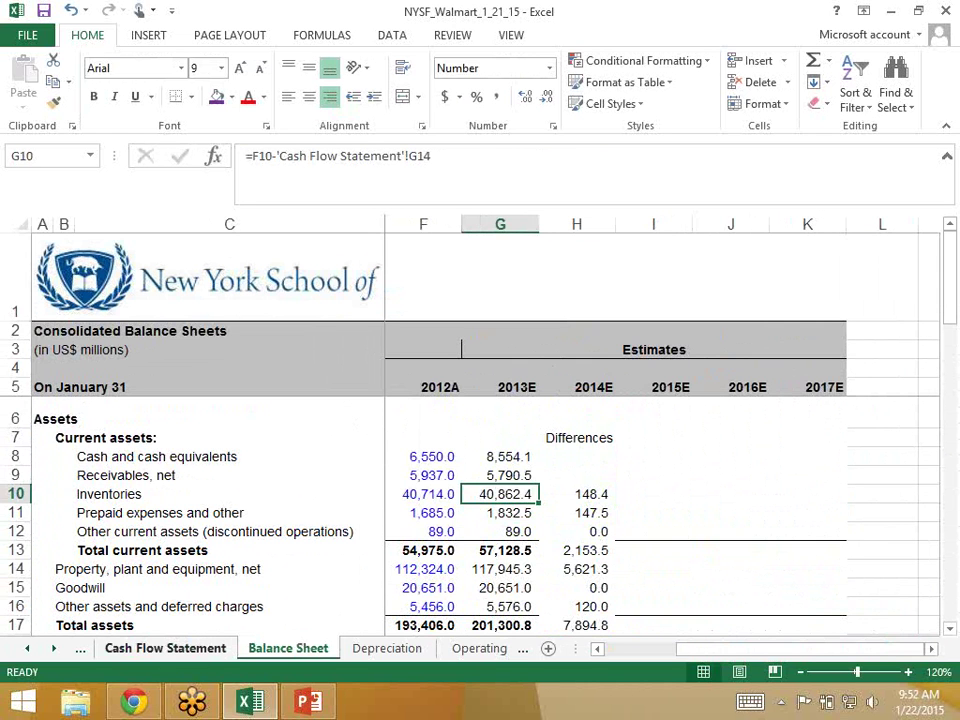
pyautogui.click(500, 475)
pyautogui.click(500, 494)
pyautogui.click(500, 512)
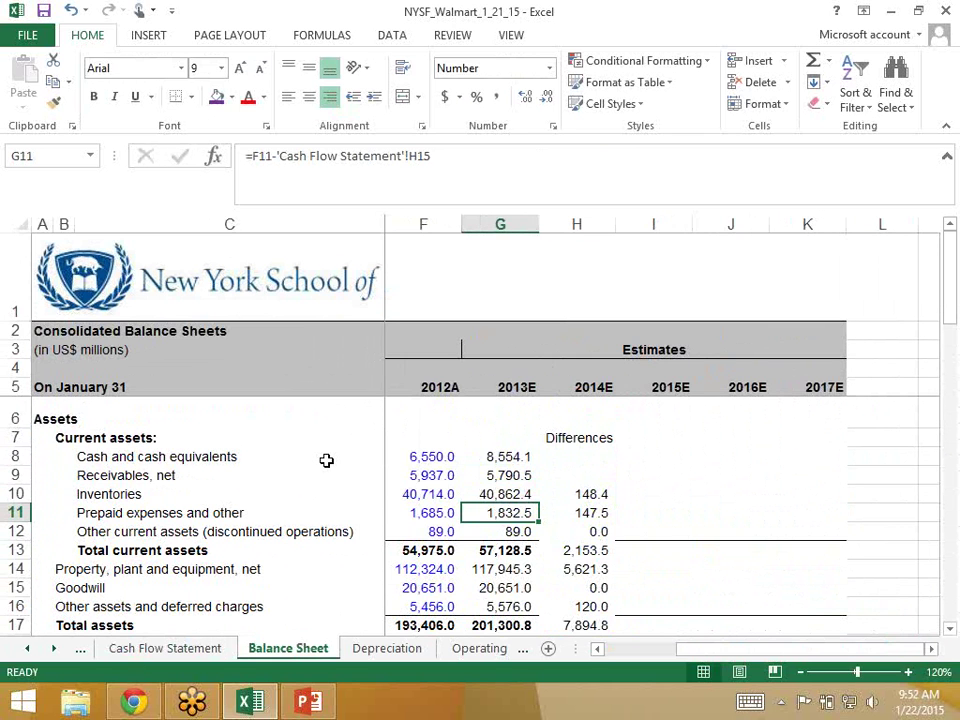
pyautogui.write('=')
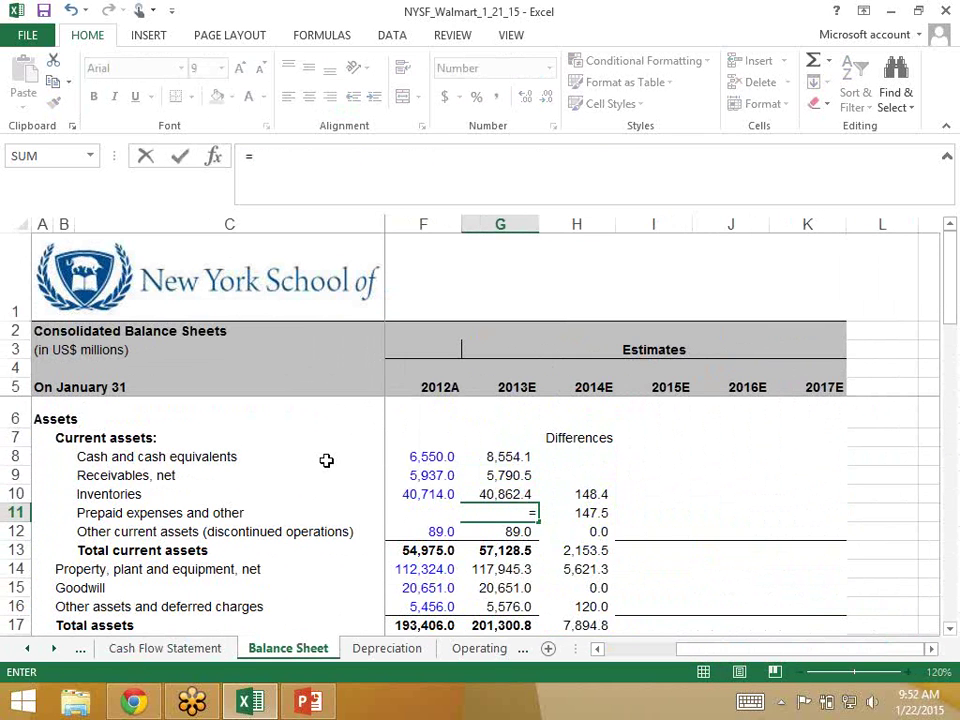
pyautogui.press('Left')
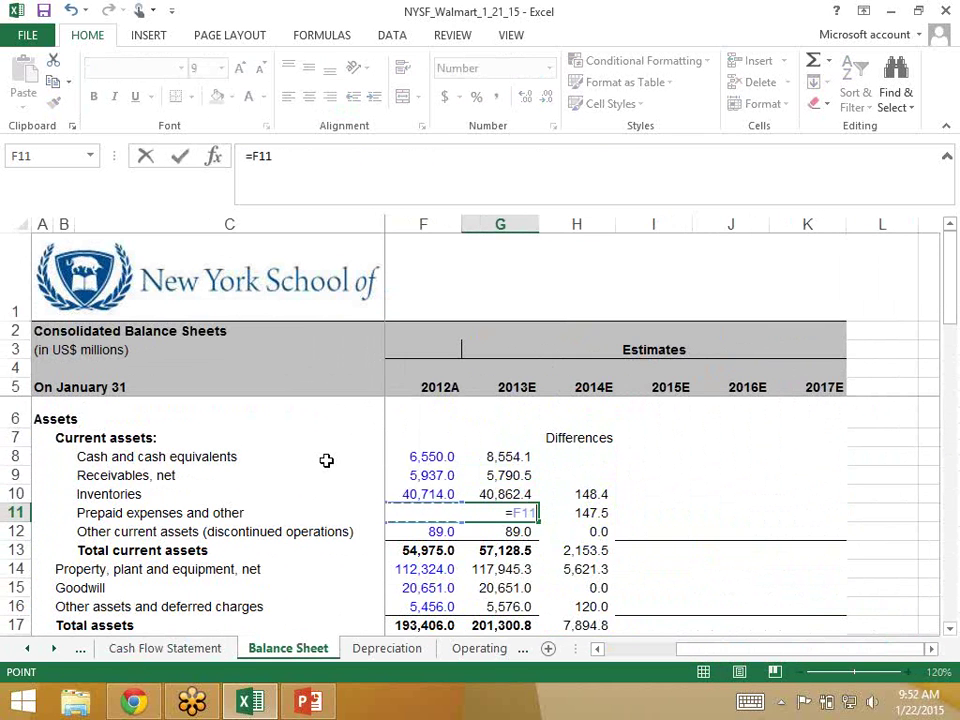
pyautogui.write('-')
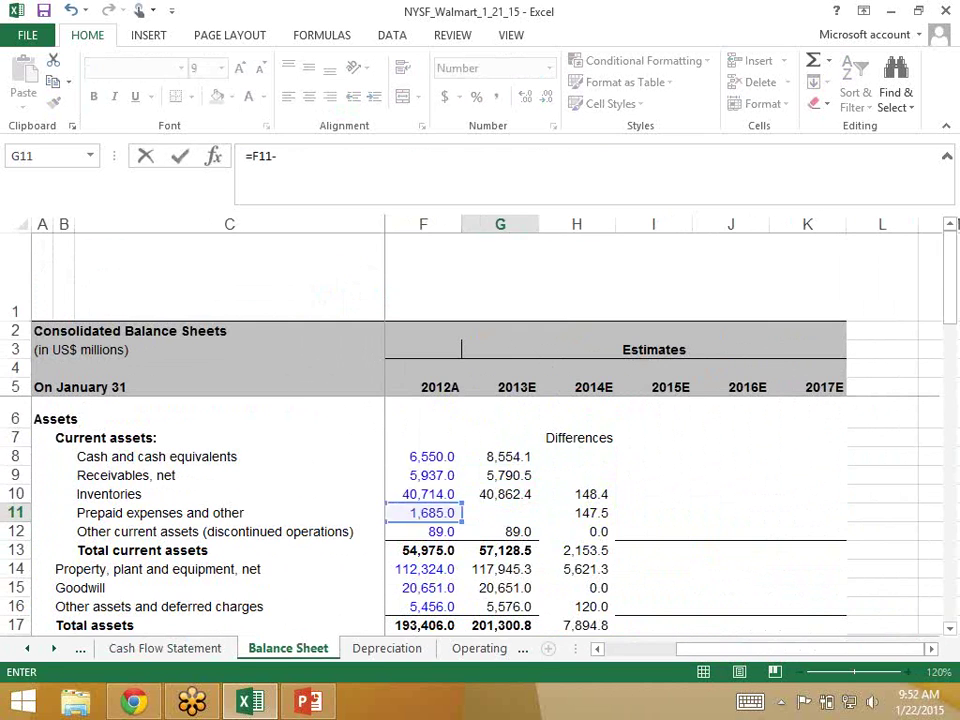
pyautogui.hotkey('ctrl', 'pageup')
pyautogui.click(596, 503)
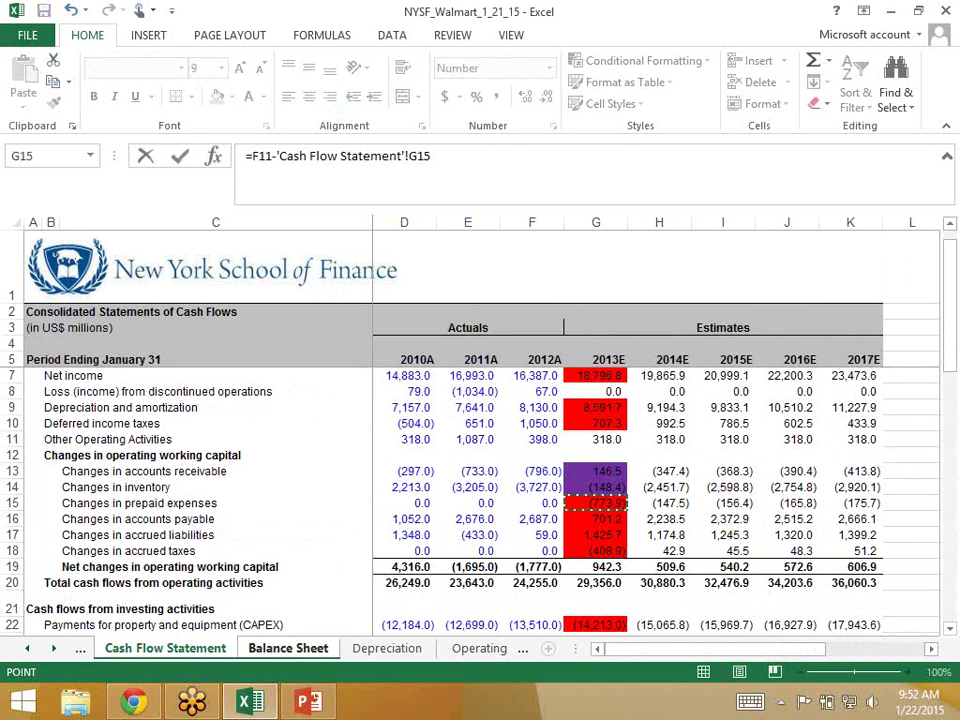
pyautogui.press('Return')
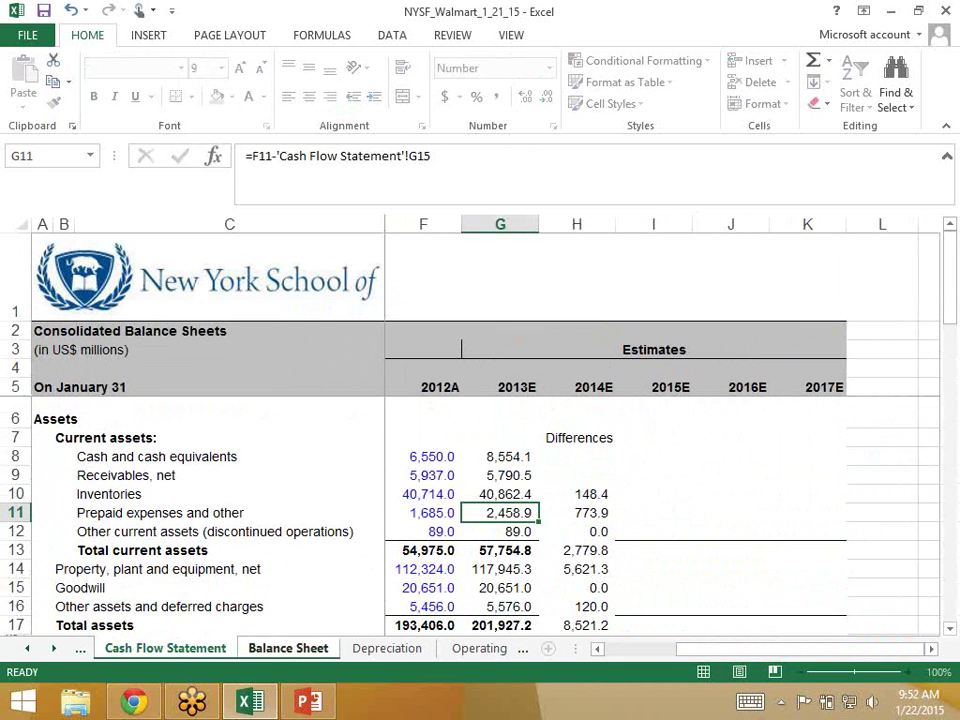
# Review the 2013E other current assets, total current assets and PP&E formulas, then select the cash-flow prepaid change
pyautogui.click(500, 512)
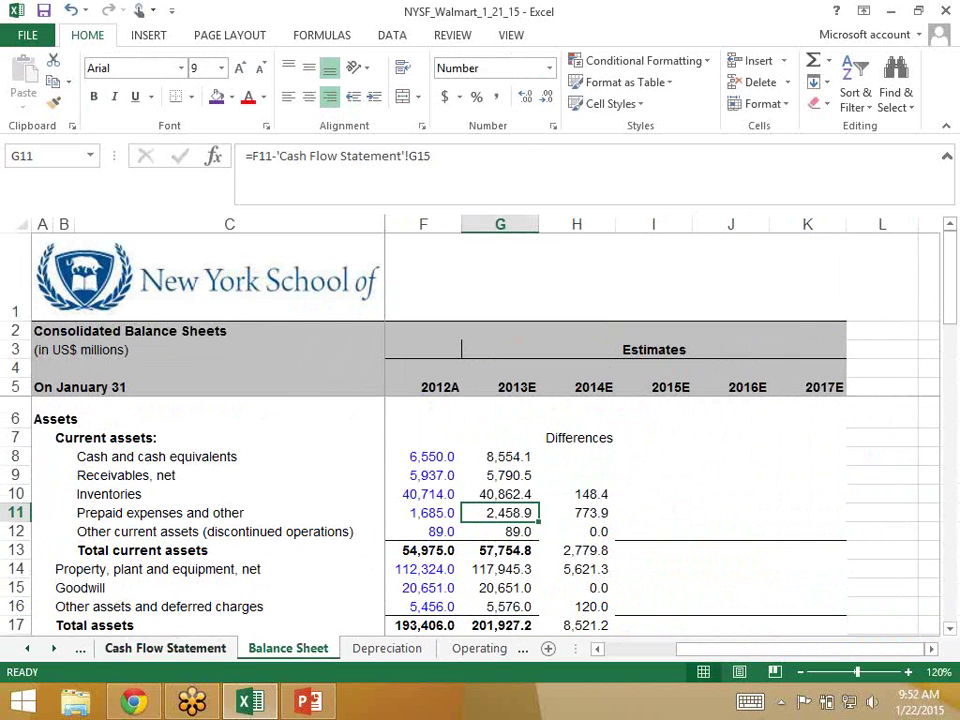
pyautogui.click(500, 531)
pyautogui.click(576, 531)
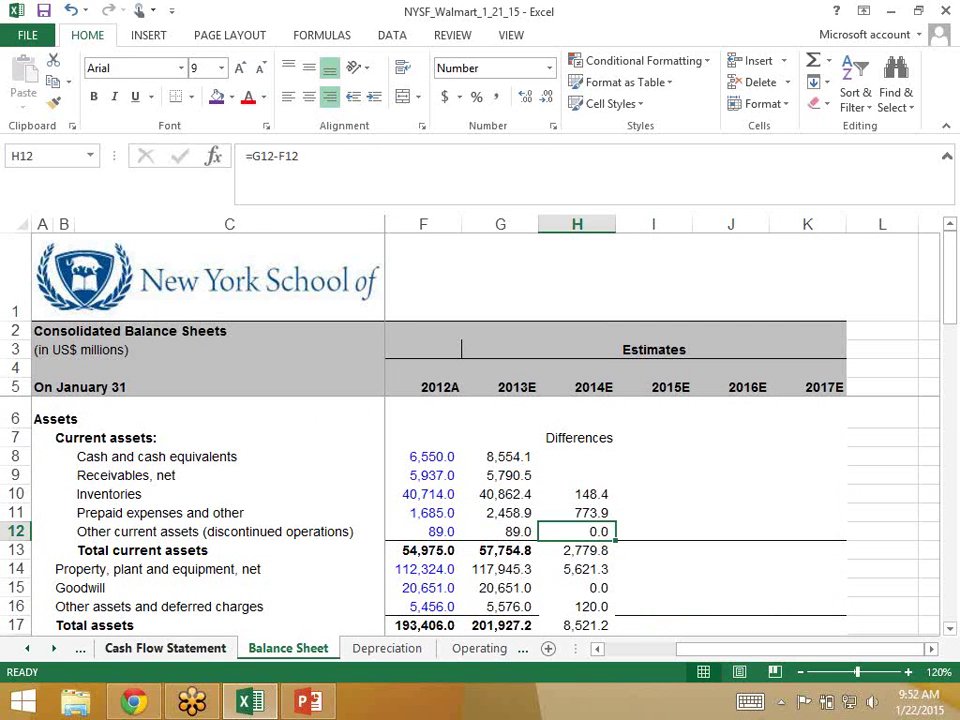
pyautogui.click(500, 531)
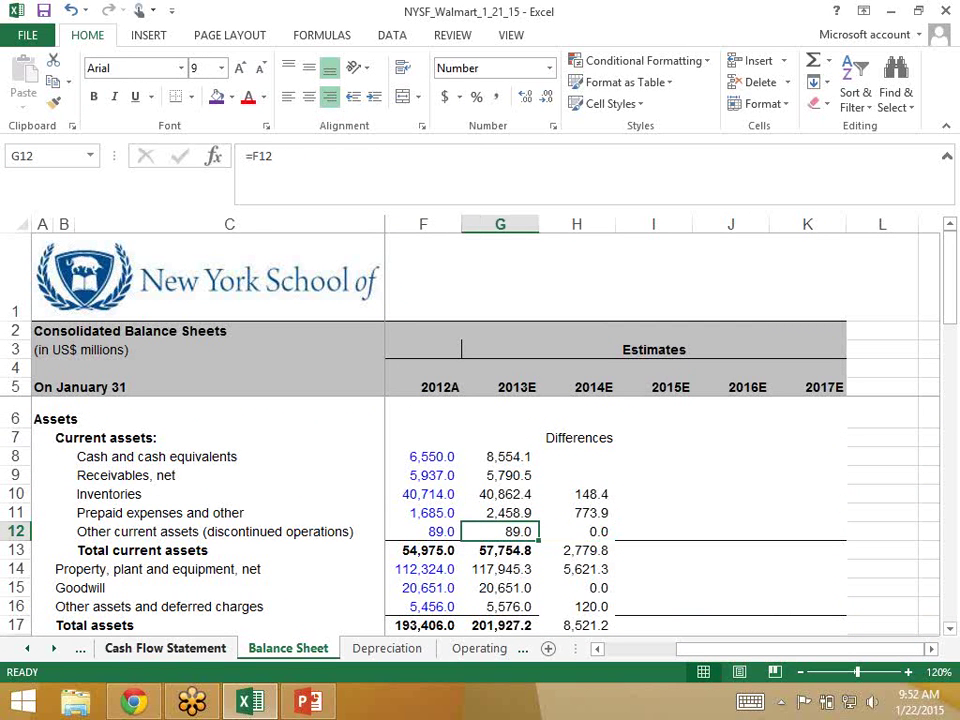
pyautogui.click(500, 550)
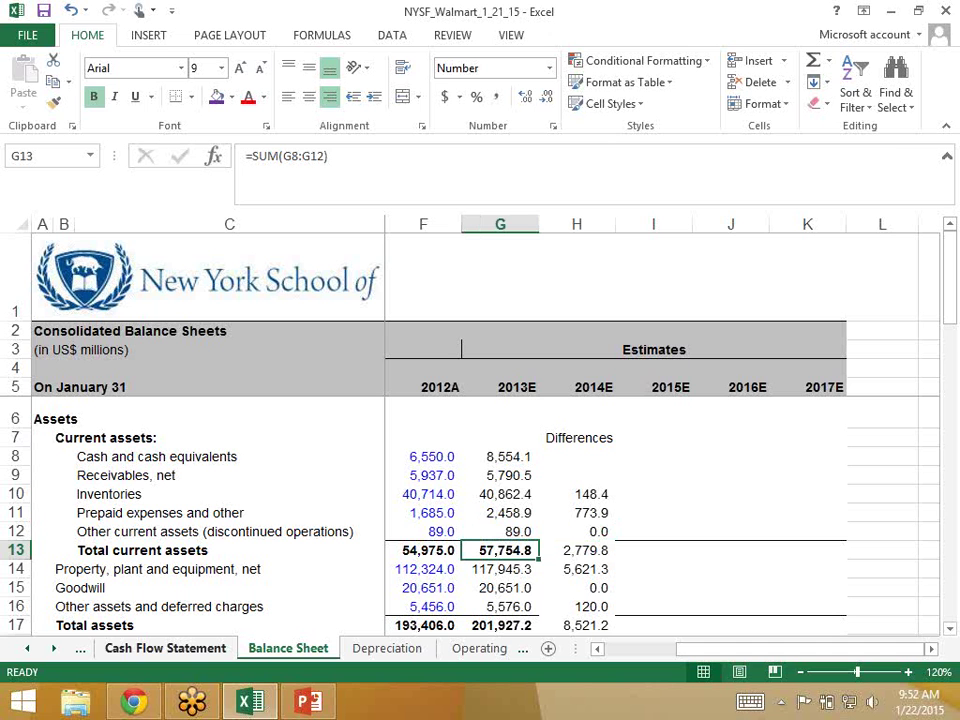
pyautogui.click(500, 569)
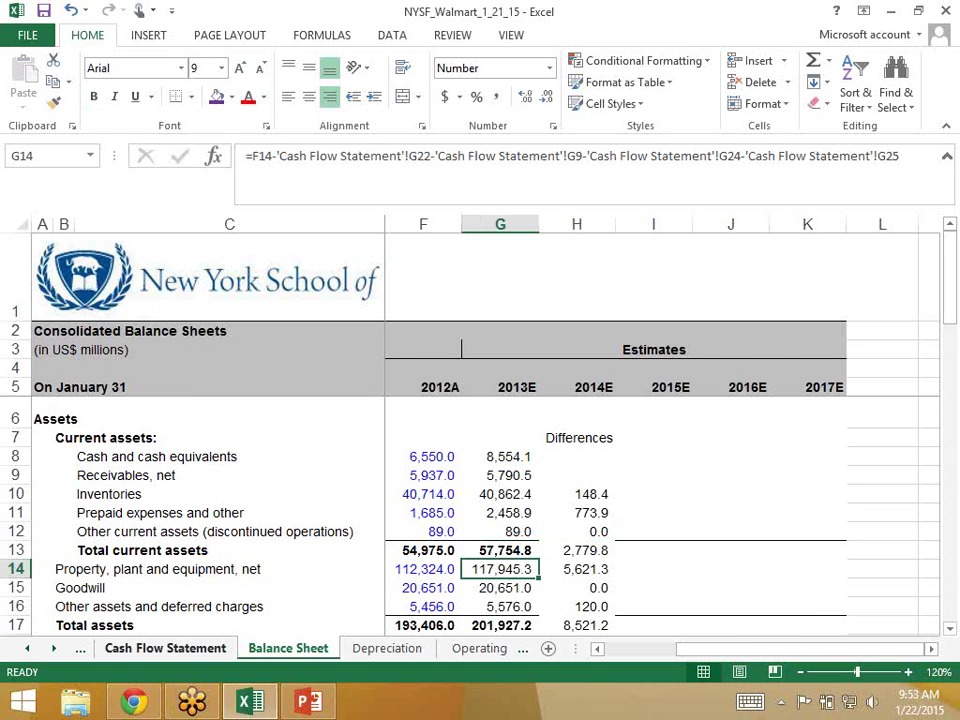
pyautogui.hotkey('ctrl', 'pageup')
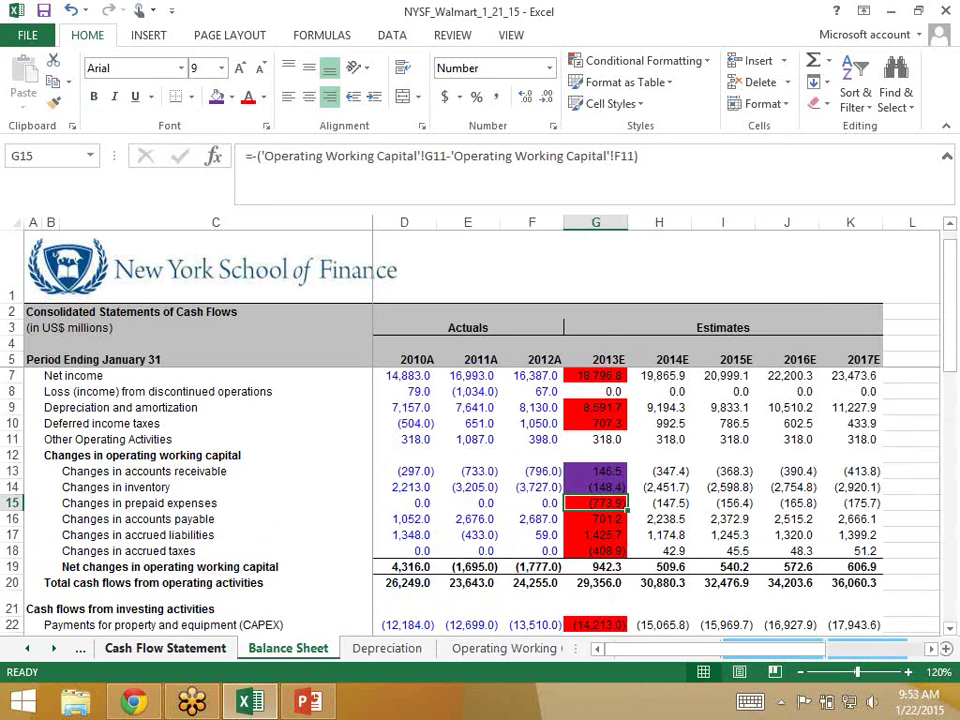
pyautogui.click(596, 503)
# Shade the 2013E change in prepaid expenses (773.9) purple on the Cash Flow Statement
pyautogui.click(216, 96)
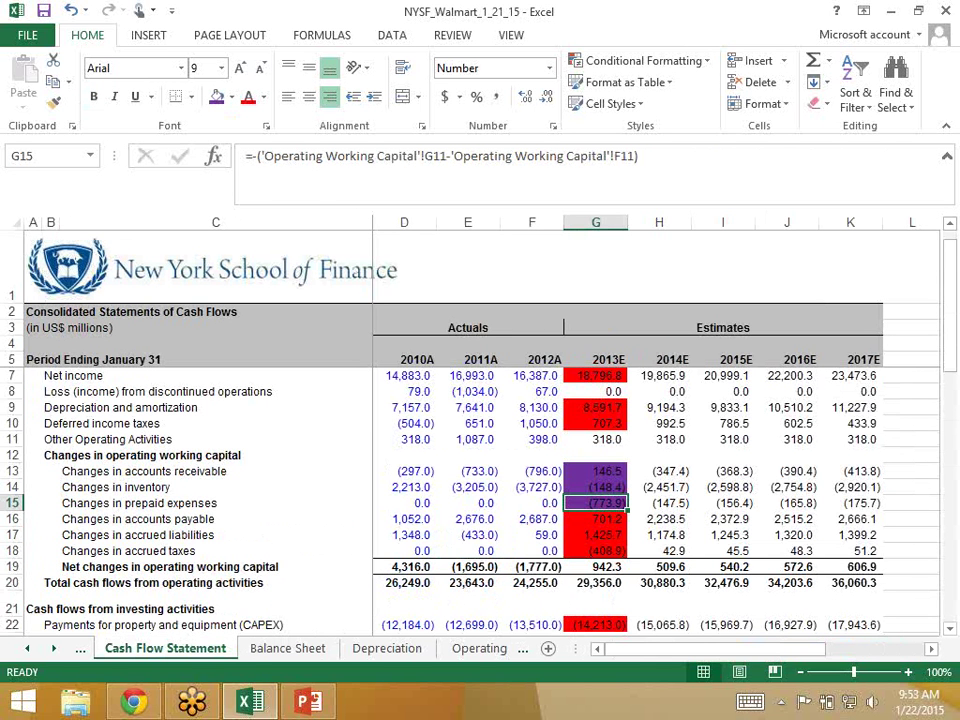
pyautogui.hotkey('ctrl', 'pagedown')
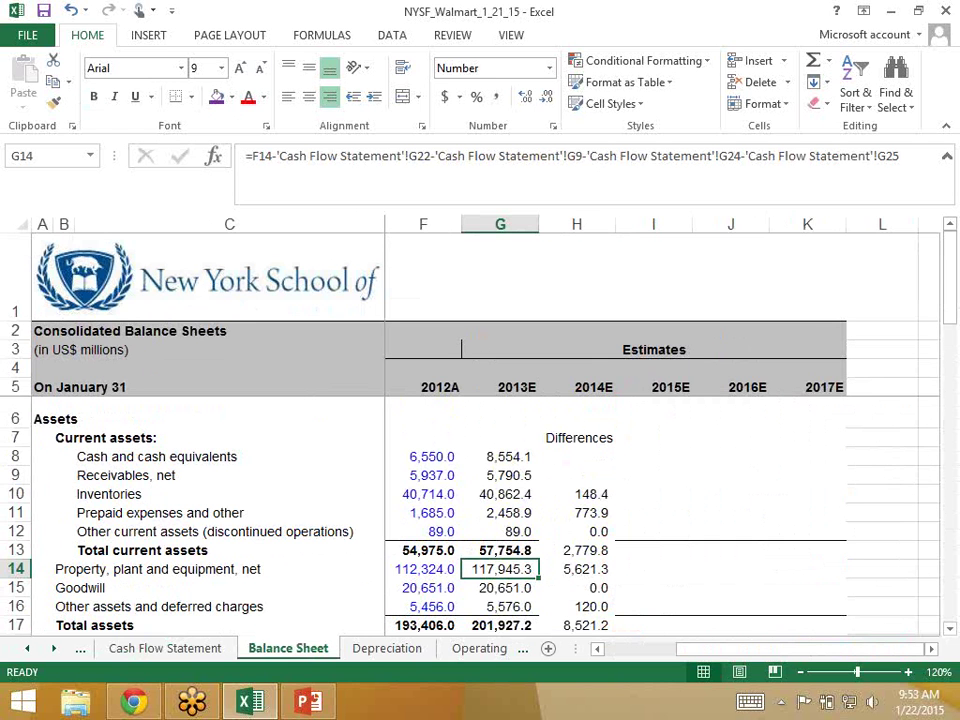
pyautogui.hotkey('ctrl', 'pageup')
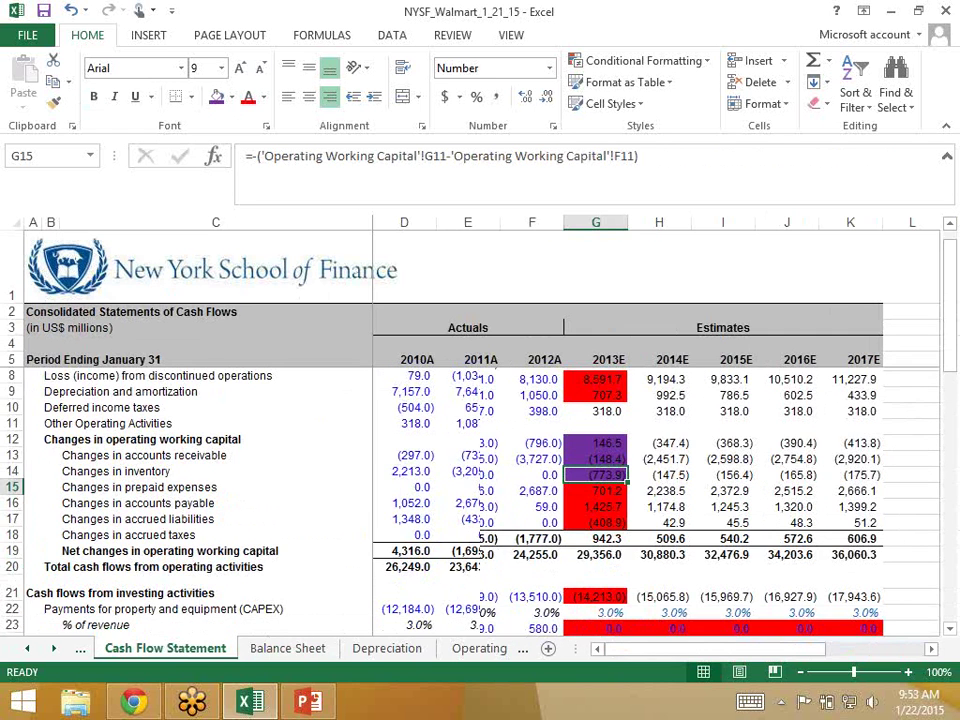
# Check CAPEX plus depreciation with a scratch =G22+G9 in L22 showing (5,621.3), then delete it
pyautogui.click(596, 561)
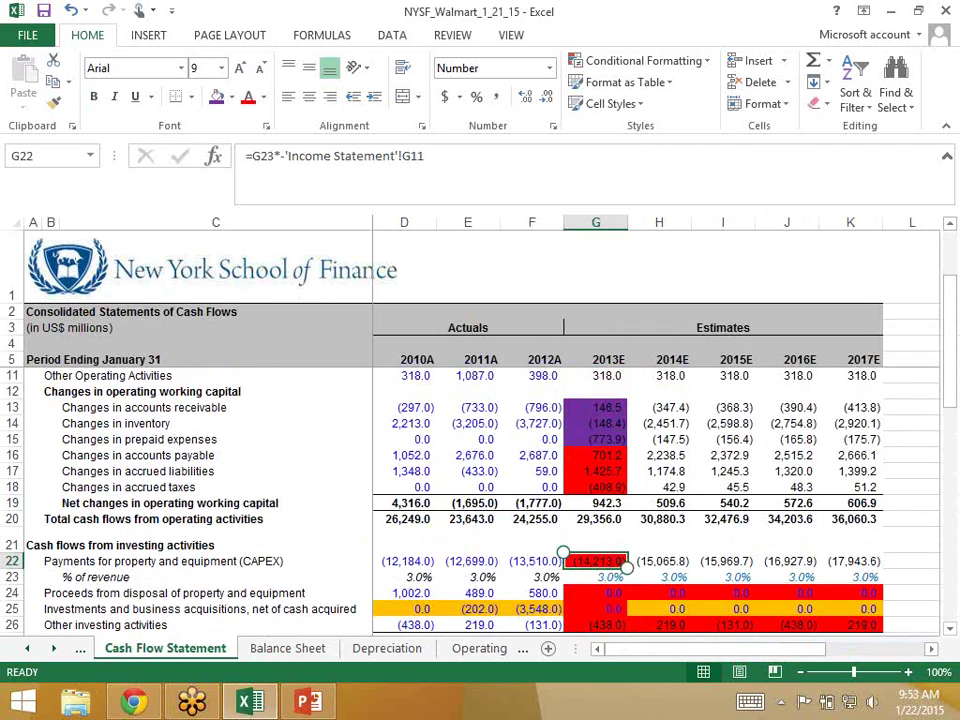
pyautogui.scroll(2, 480, 450)
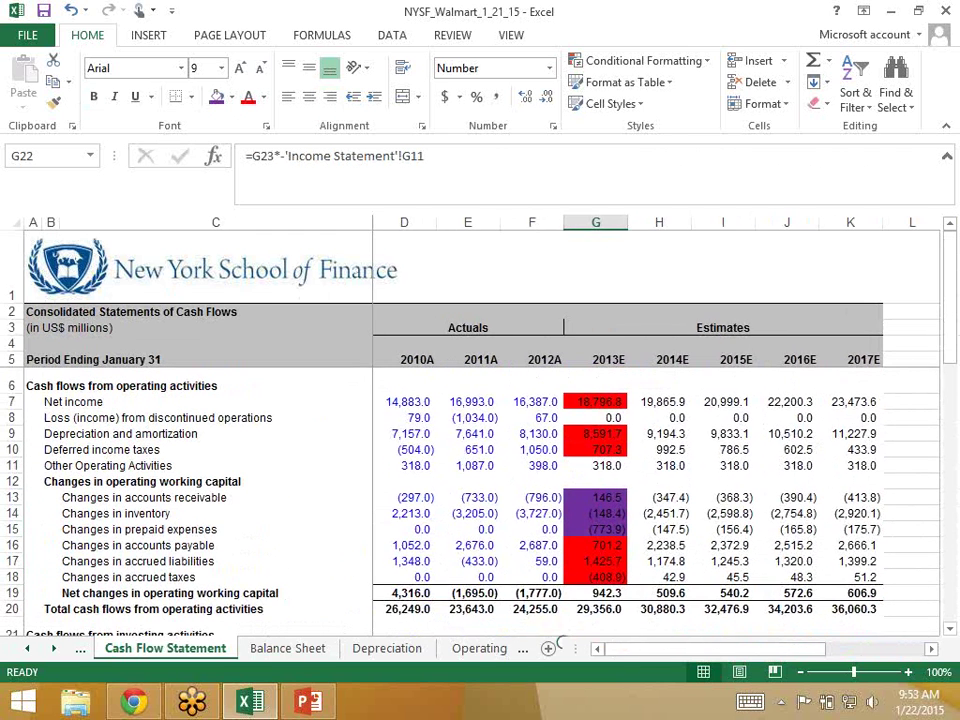
pyautogui.hotkey('ctrl', 'Right')
pyautogui.press('Right')
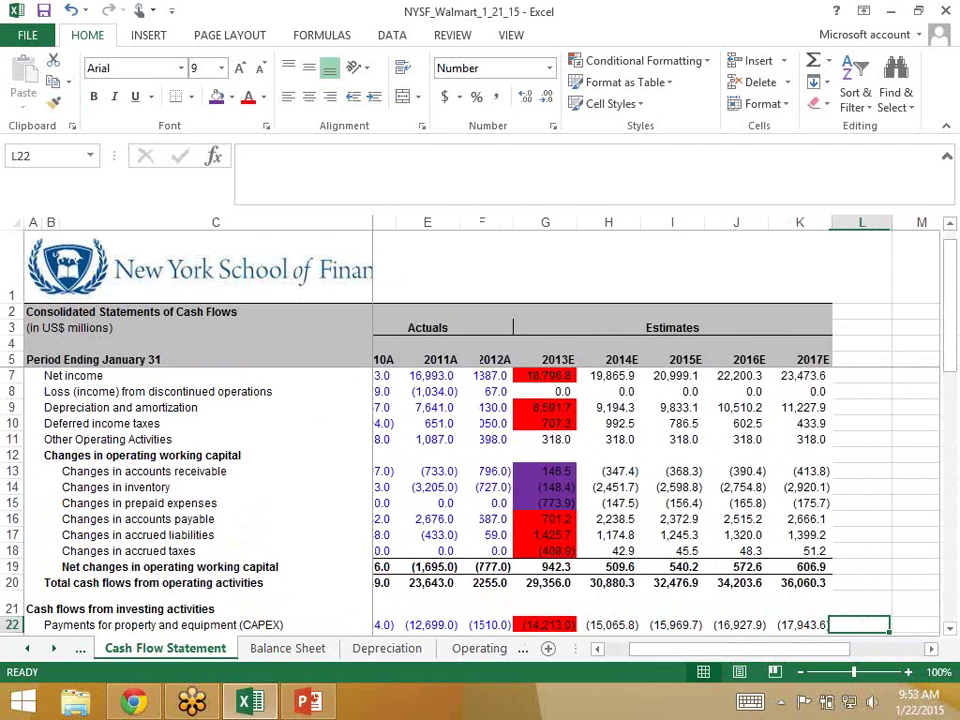
pyautogui.press('F2')
pyautogui.write('=')
pyautogui.press('Left')
pyautogui.press('Left')
pyautogui.press('Left')
pyautogui.press('Left')
pyautogui.press('Left')
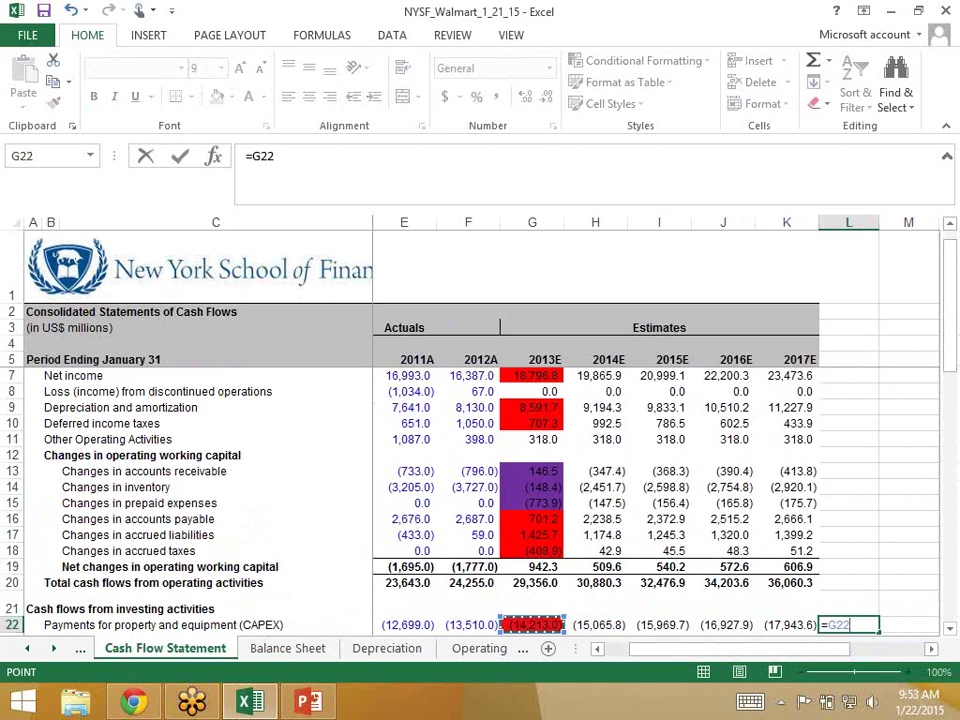
pyautogui.write('+')
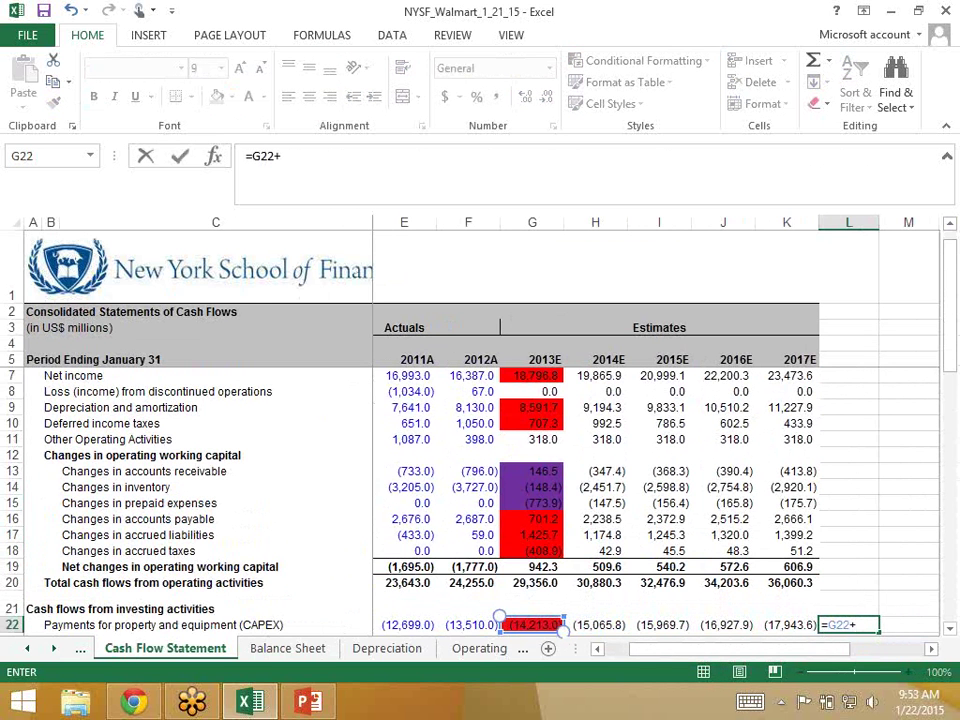
pyautogui.click(532, 407)
pyautogui.hotkey('ctrl', 'Return')
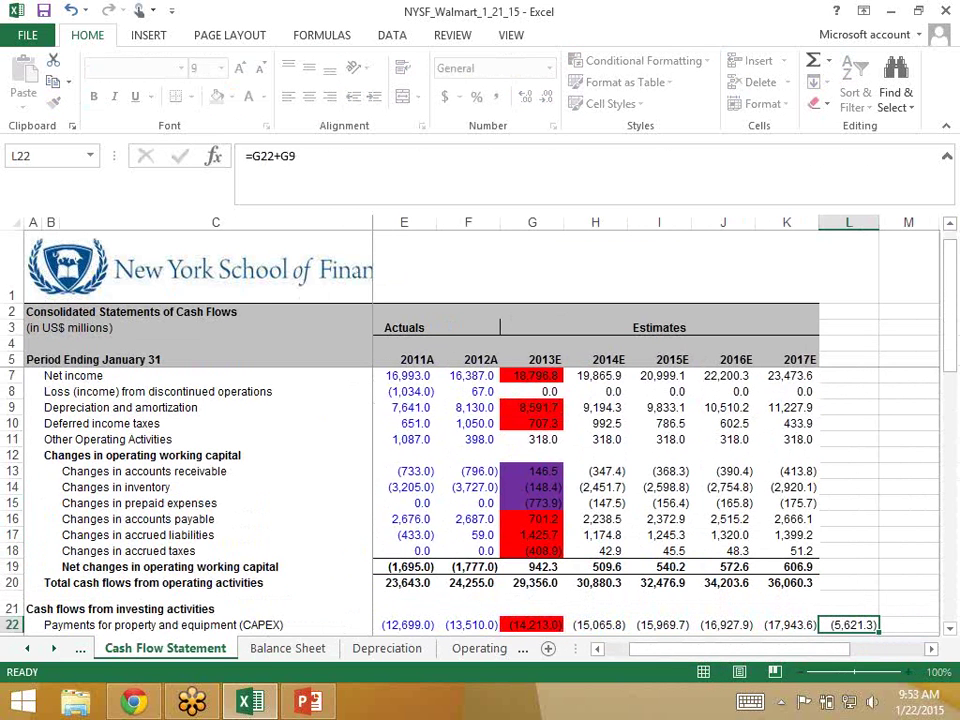
pyautogui.scroll(-1, 480, 450)
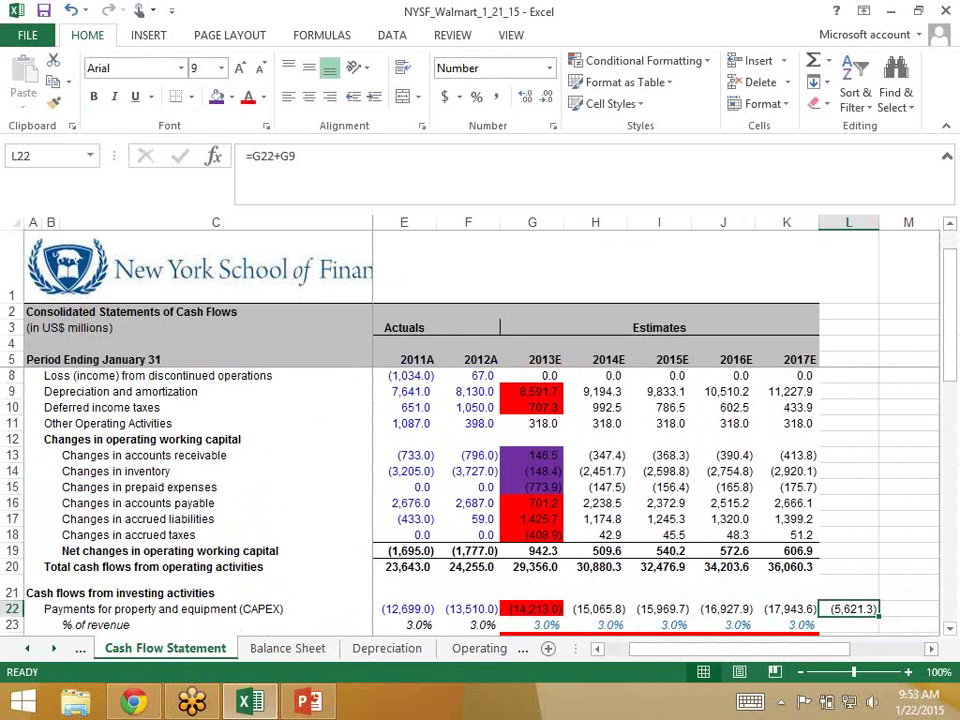
pyautogui.press('Delete')
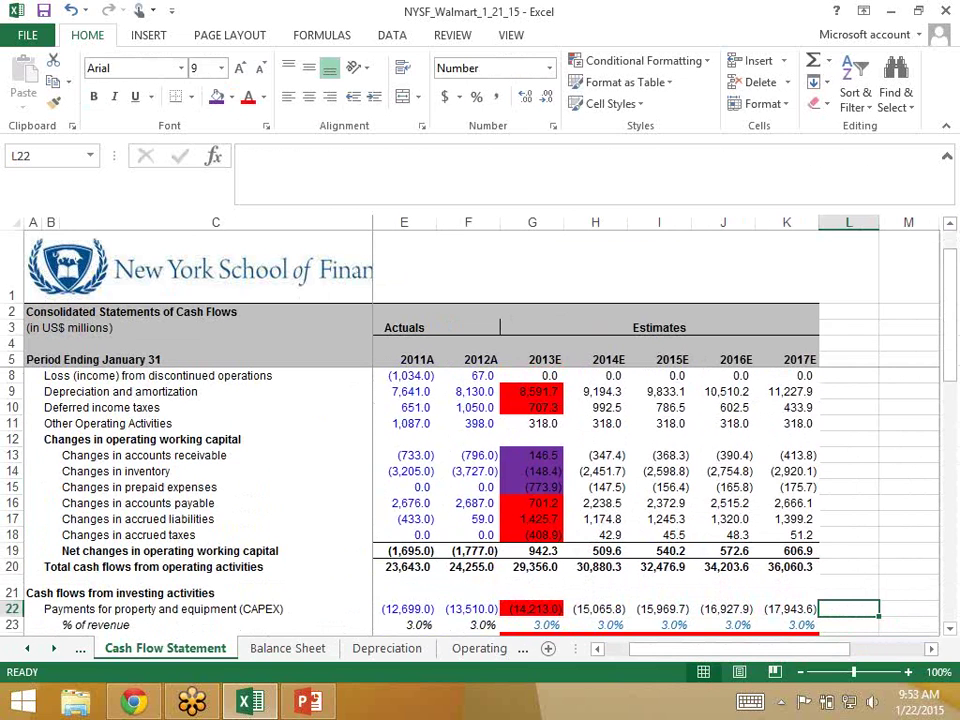
# Read the Balance Sheet's 2013E PP&E, goodwill and other assets formulas and their differences
pyautogui.hotkey('ctrl', 'pagedown')
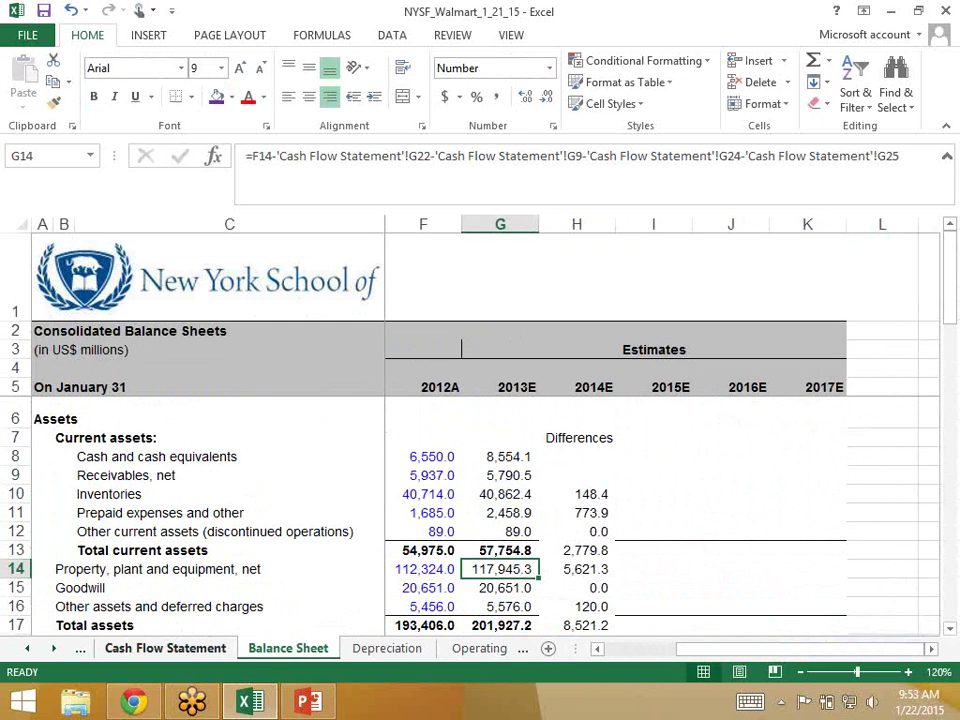
pyautogui.click(576, 569)
pyautogui.click(423, 569)
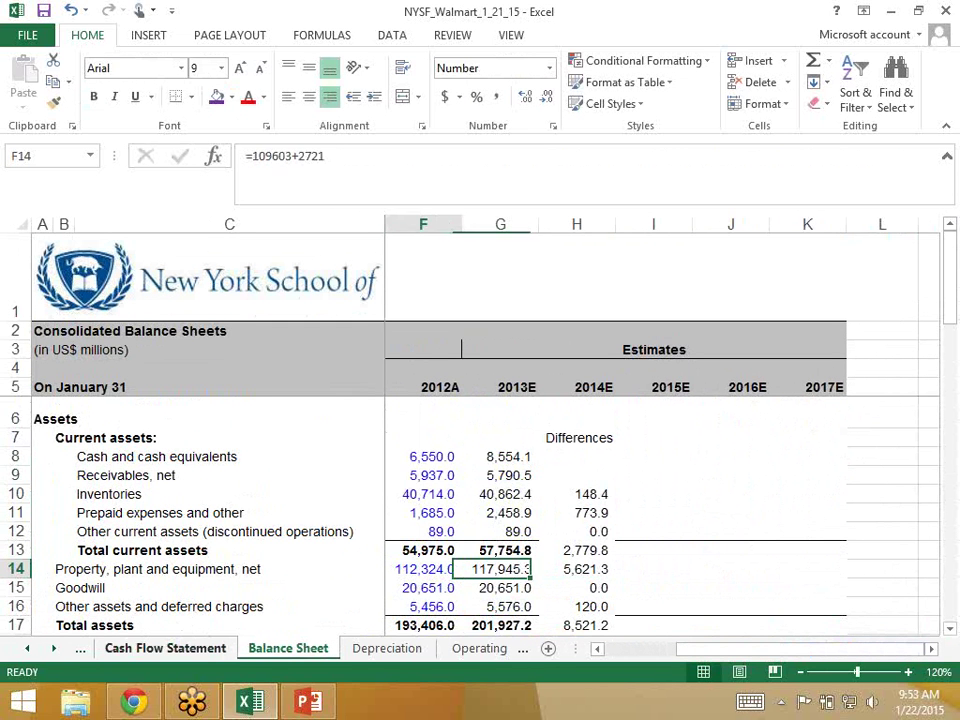
pyautogui.click(500, 569)
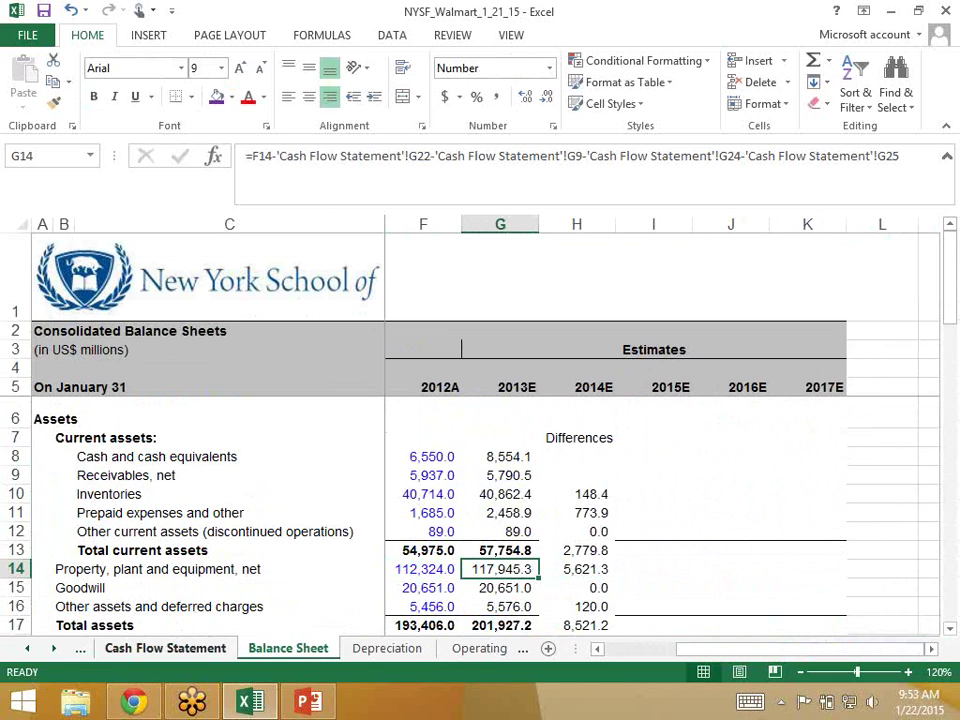
pyautogui.click(500, 588)
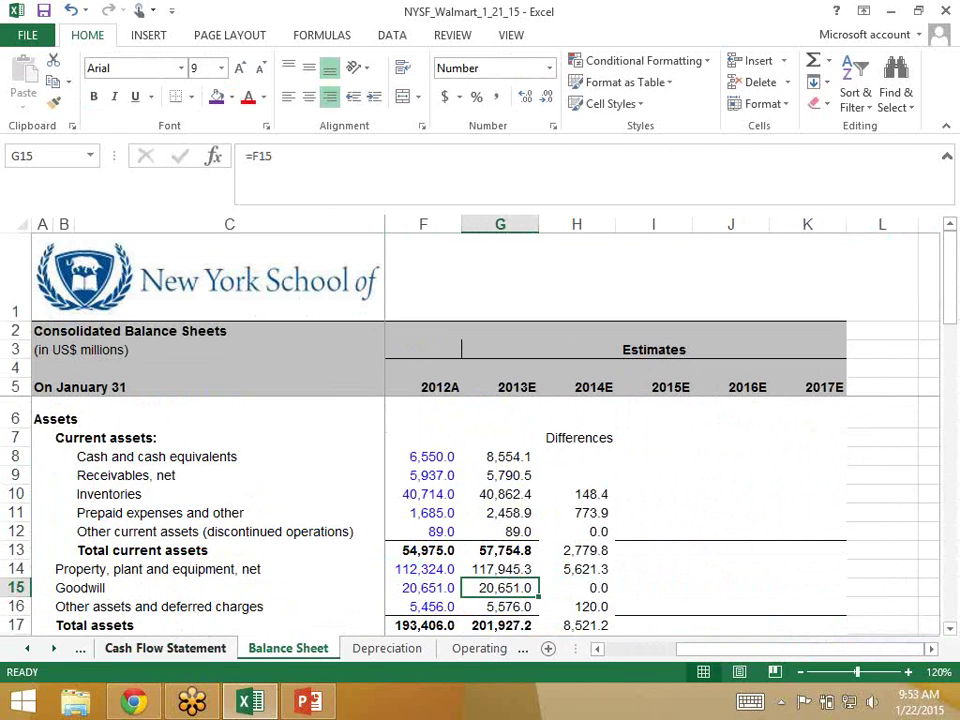
pyautogui.click(500, 606)
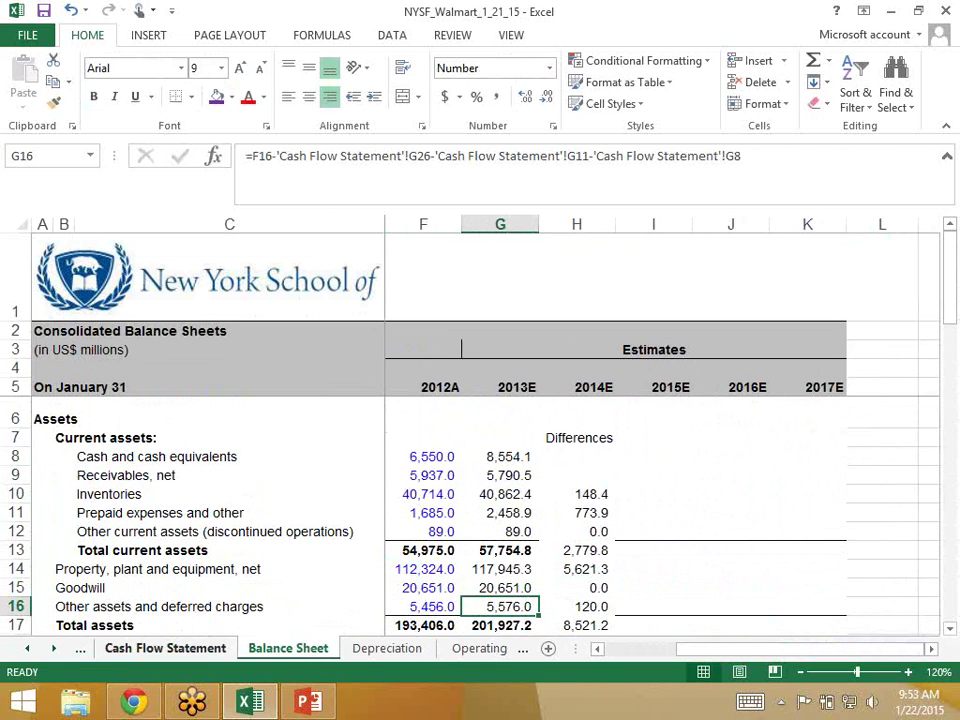
pyautogui.press('Right')
pyautogui.press('Left')
# Look at the 2013E Other investing activities formula on the Cash Flow Statement
pyautogui.hotkey('ctrl', 'pageup')
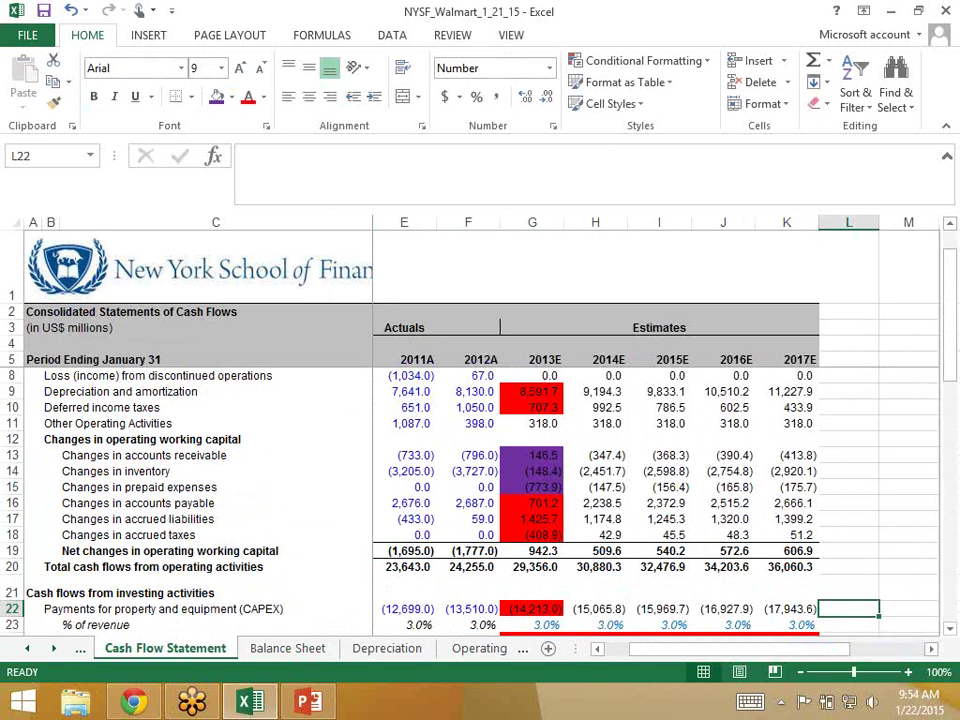
pyautogui.scroll(1, 480, 470)
pyautogui.scroll(-2, 480, 470)
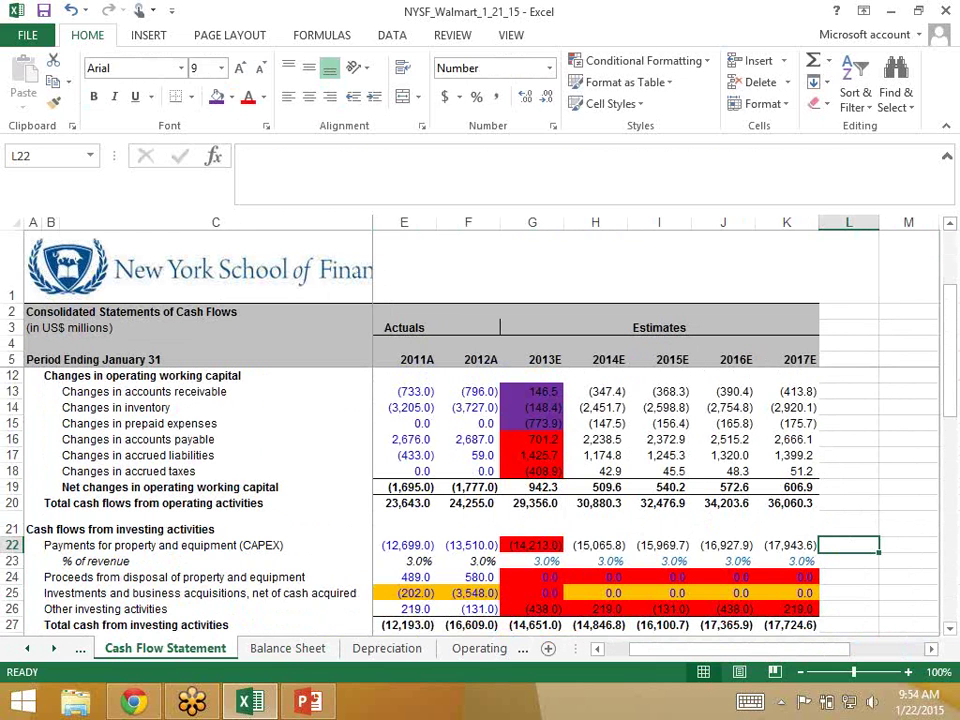
pyautogui.click(556, 610)
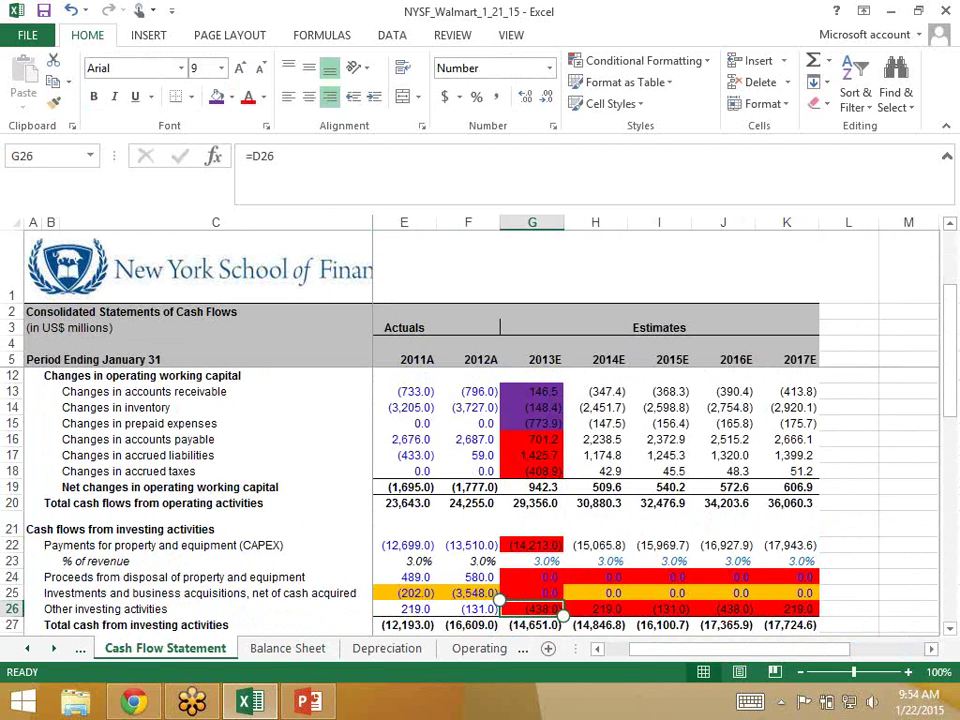
pyautogui.scroll(2, 461, 530)
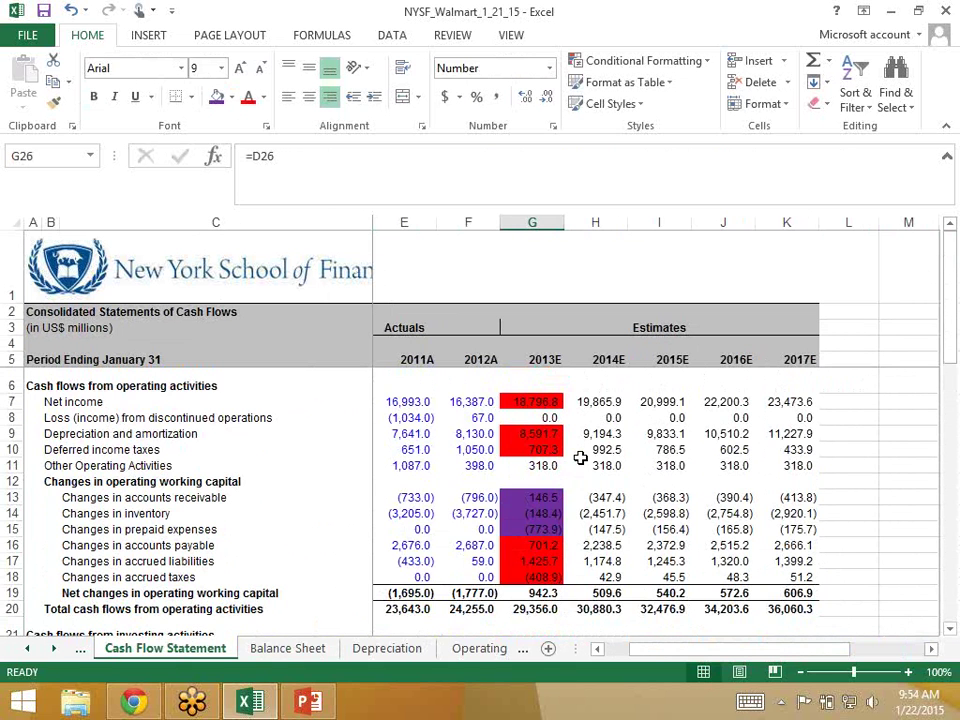
# Enter =G26+G11+G8 in L26, summing other investing, other operating and discontinued operations to (120.0)
pyautogui.hotkey('ctrl', 'Right')
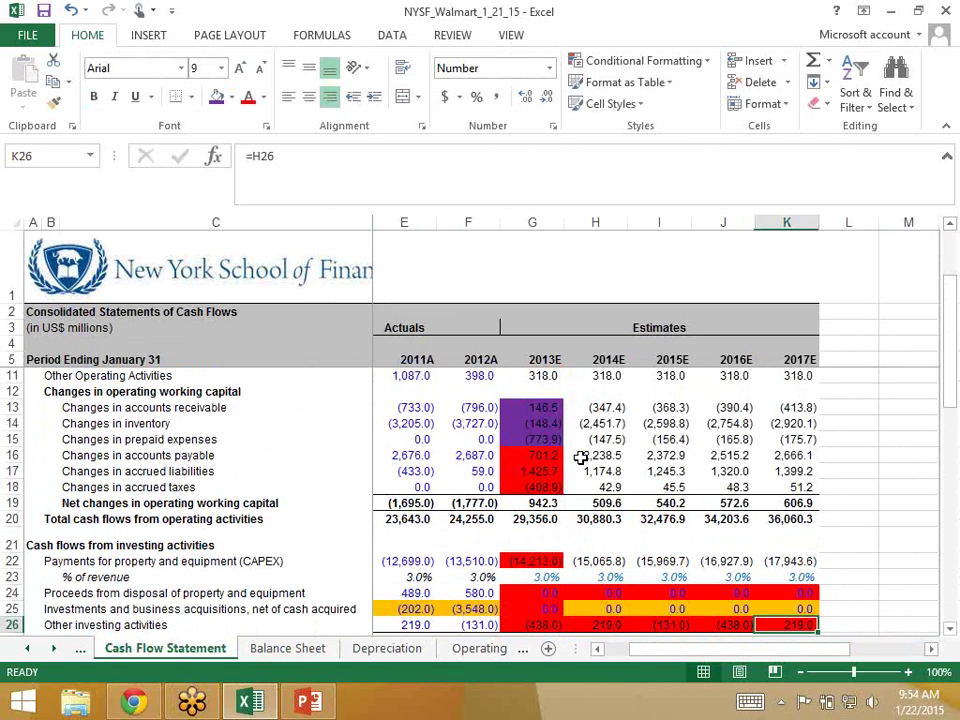
pyautogui.press('Right')
pyautogui.write('=')
pyautogui.press('Left')
pyautogui.press('Left')
pyautogui.press('Left')
pyautogui.press('Left')
pyautogui.press('Left')
pyautogui.press('Left')
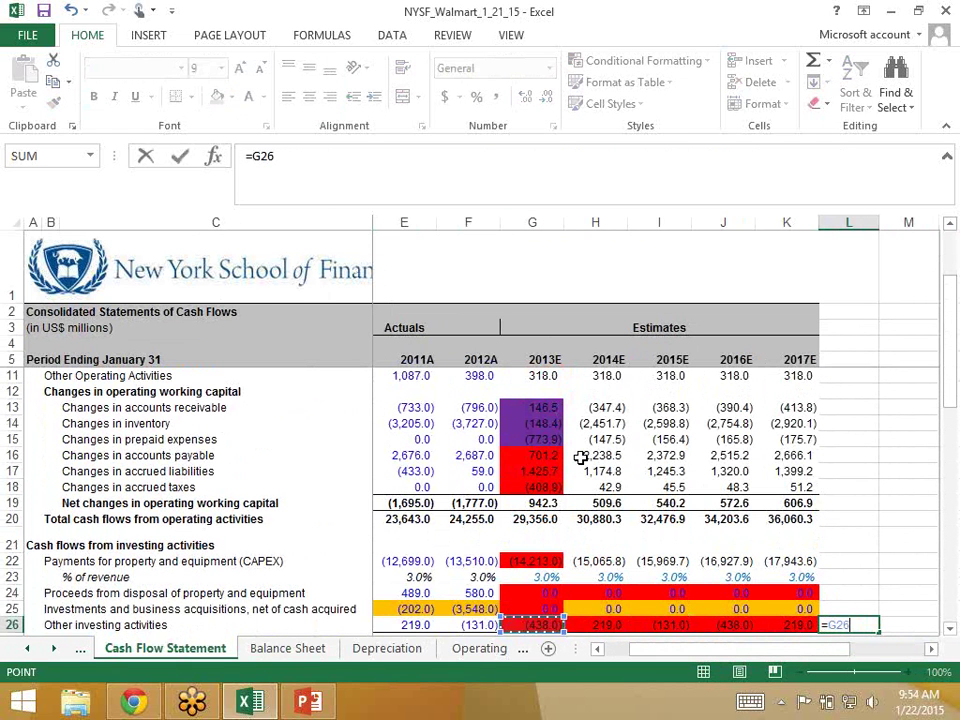
pyautogui.press('Right')
pyautogui.write('+')
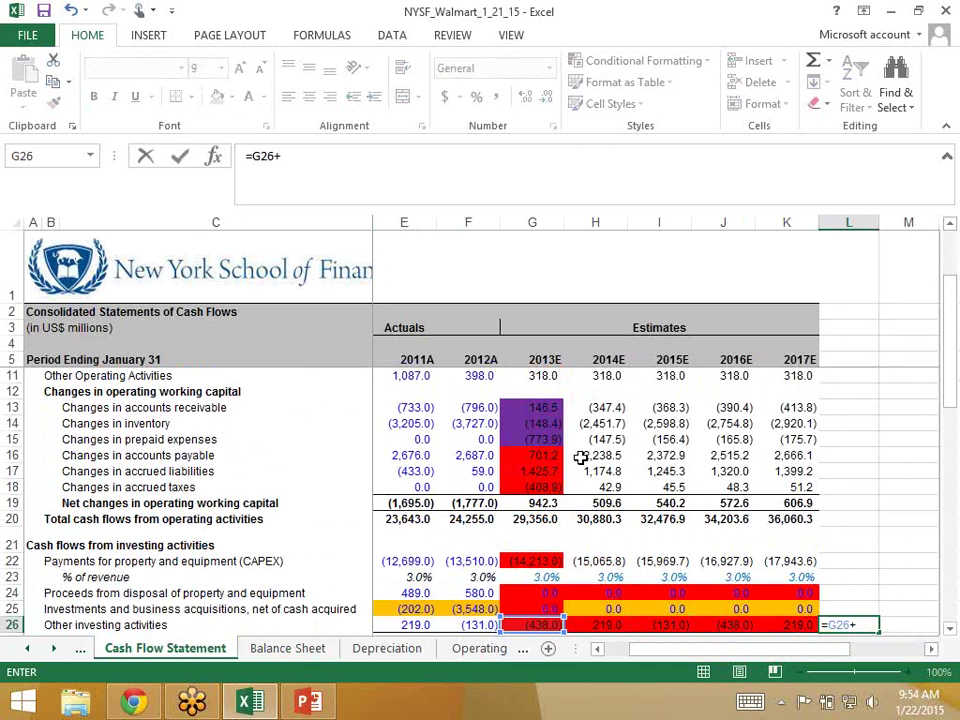
pyautogui.press('Left')
pyautogui.press('Left')
pyautogui.press('Left')
pyautogui.press('Left')
pyautogui.press('Left')
pyautogui.press('Up')
pyautogui.press('Up')
pyautogui.press('Up')
pyautogui.press('Up')
pyautogui.press('Up')
pyautogui.press('Up')
pyautogui.press('Up')
pyautogui.press('Up')
pyautogui.press('Up')
pyautogui.press('Up')
pyautogui.press('Up')
pyautogui.press('Up')
pyautogui.press('Up')
pyautogui.press('Up')
pyautogui.press('Up')
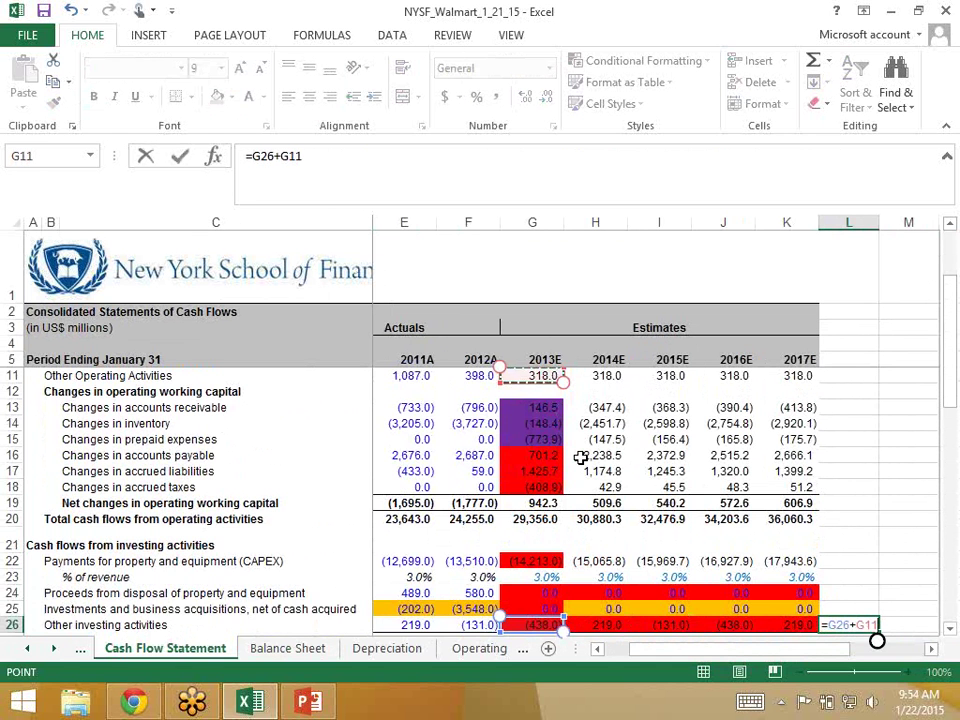
pyautogui.write('+')
pyautogui.scroll(2, 580, 457)
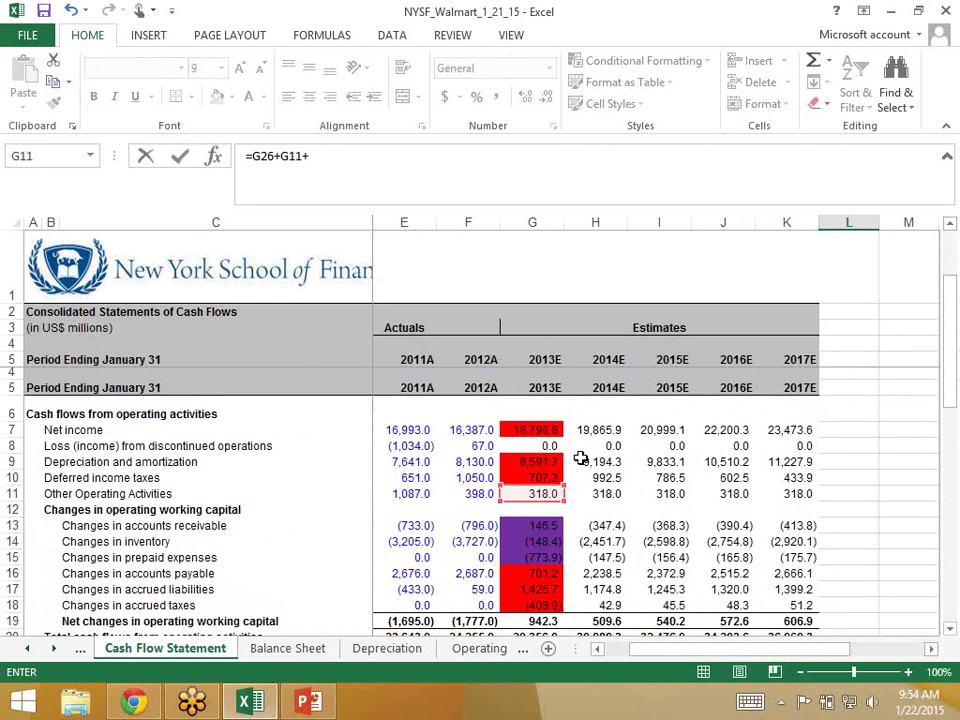
pyautogui.press('Up')
pyautogui.press('Up')
pyautogui.press('Up')
pyautogui.press('Up')
pyautogui.press('Down')
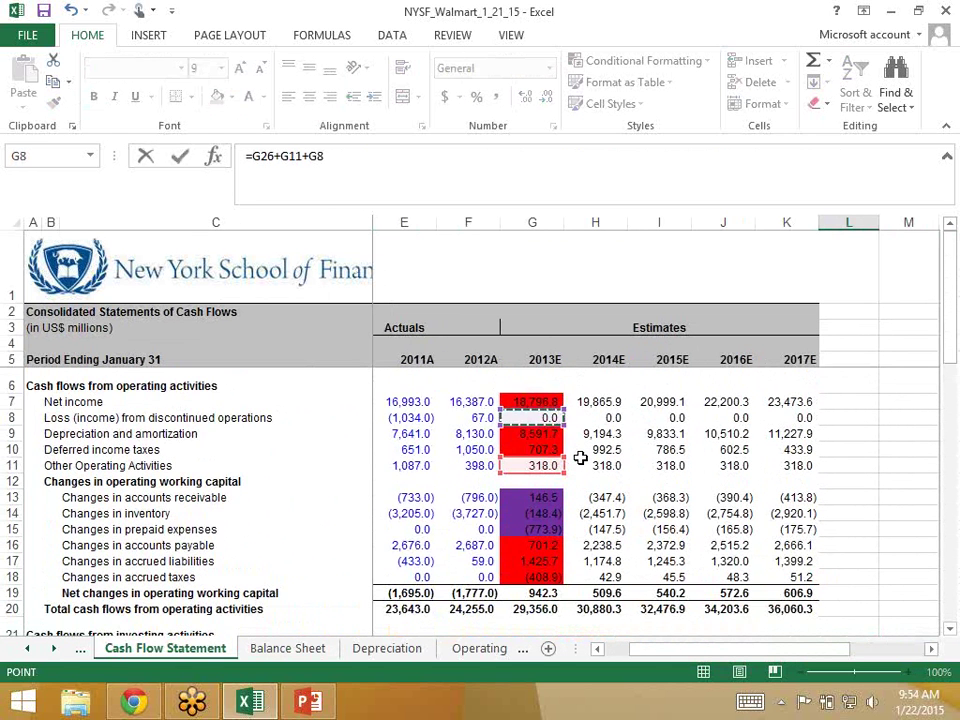
pyautogui.scroll(-2, 580, 457)
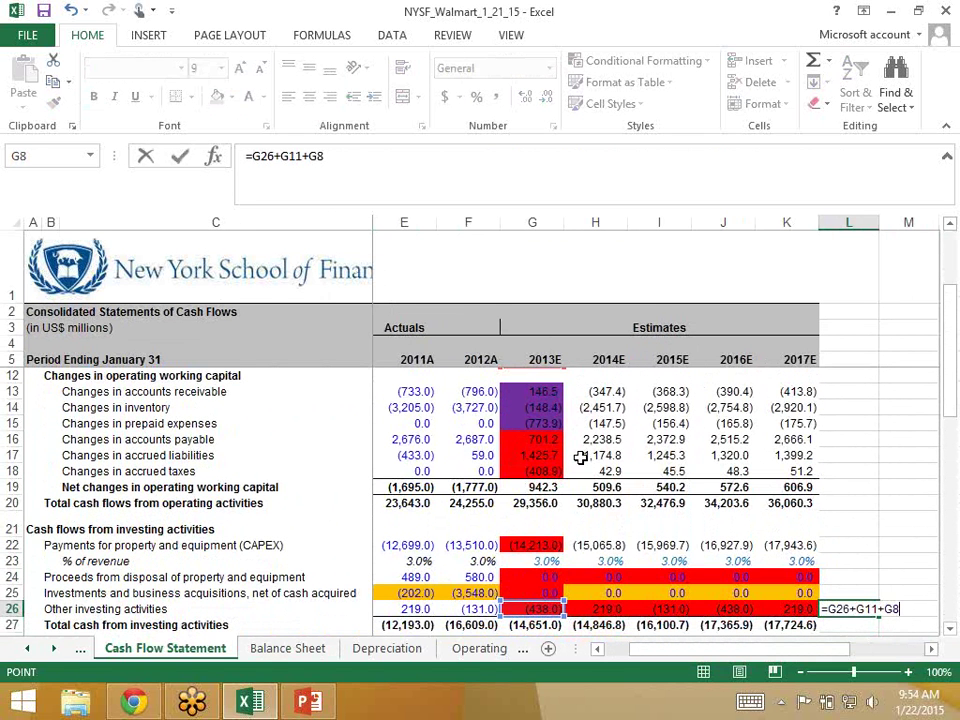
pyautogui.press('Return')
pyautogui.click(849, 609)
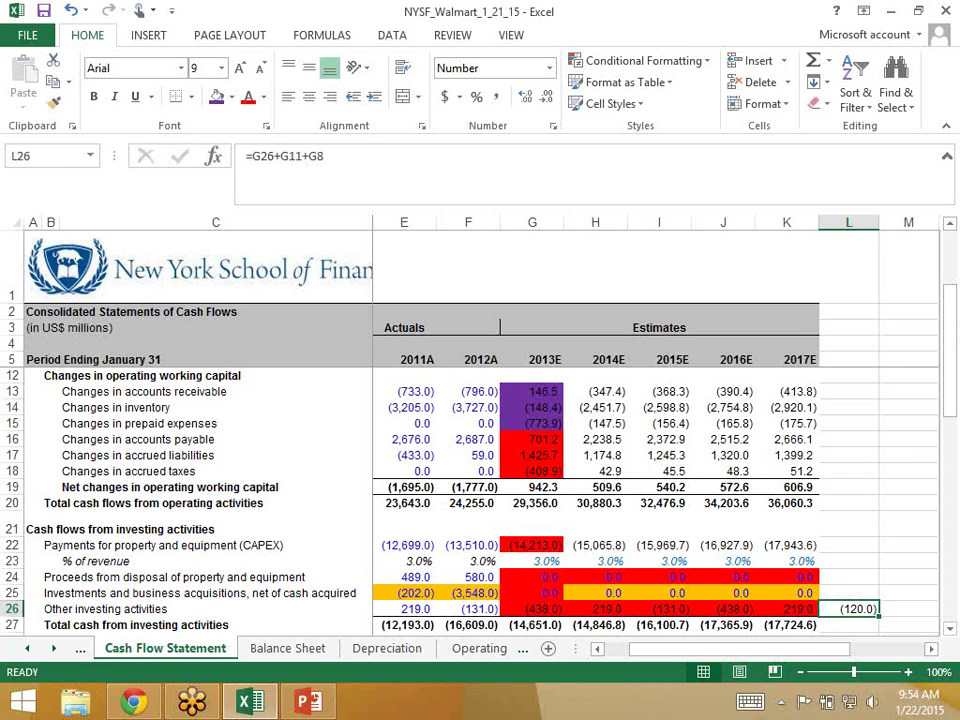
# Compare the Balance Sheet's 2012A and 2013E other assets and the total assets difference
pyautogui.hotkey('ctrl', 'pagedown')
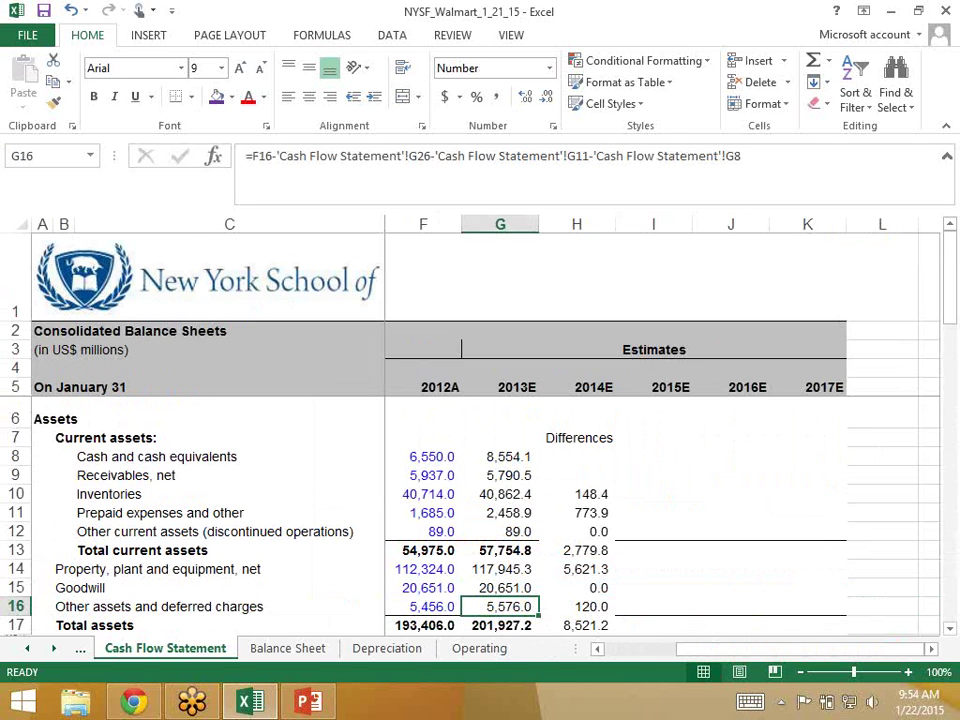
pyautogui.press('Left')
pyautogui.press('Right')
pyautogui.press('Down')
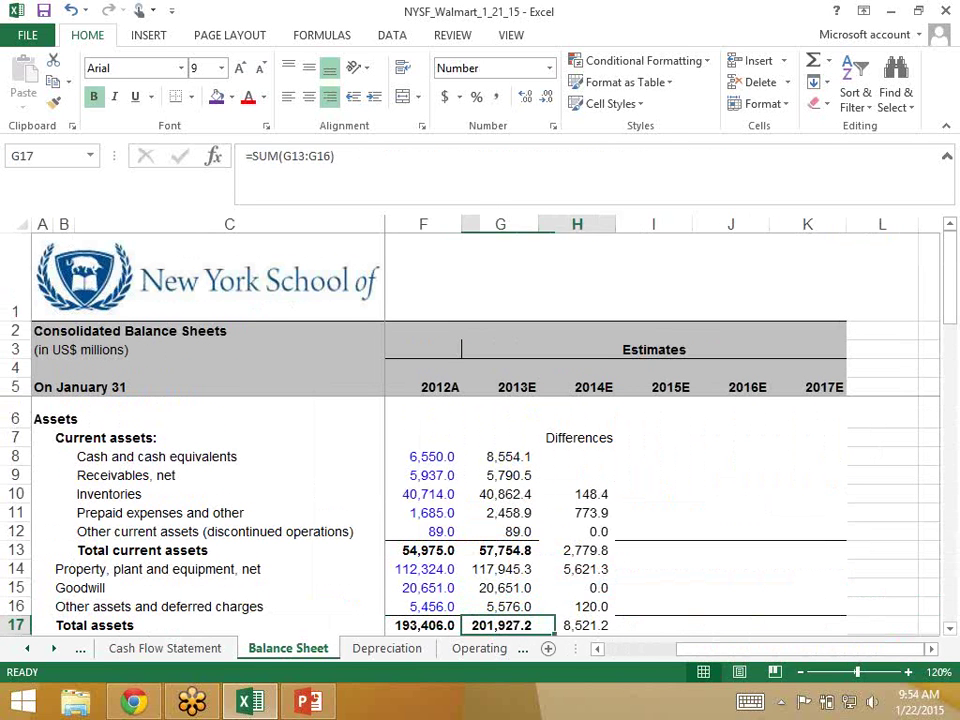
pyautogui.press('Right')
# Inspect the 2013E discontinued operations, depreciation, deferred taxes, other operating and CAPEX formulas on the Cash Flow Statement
pyautogui.hotkey('ctrl', 'pageup')
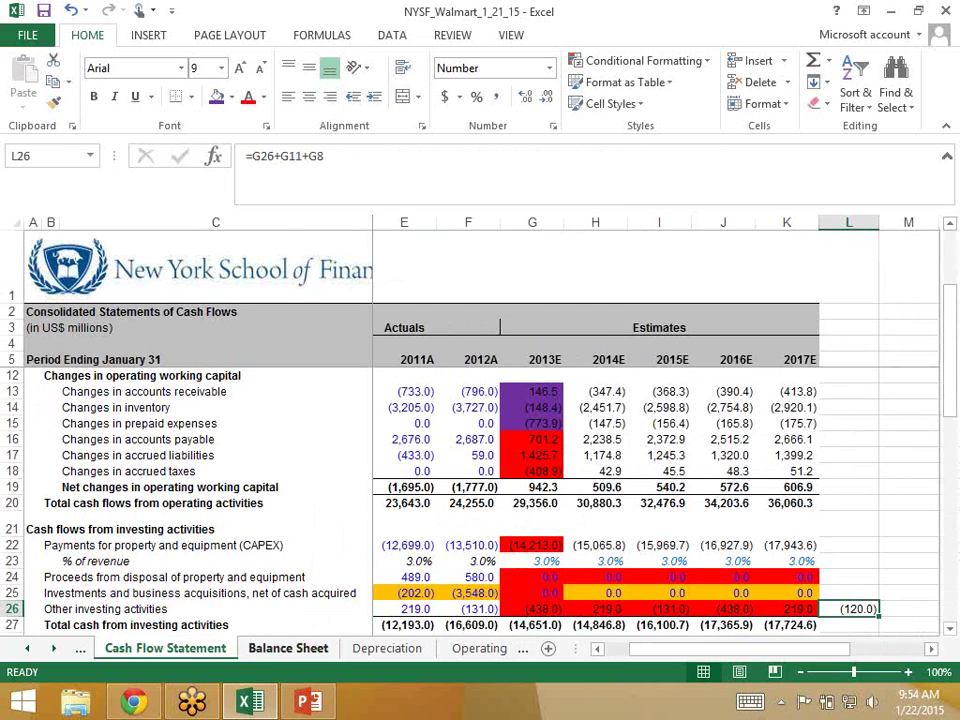
pyautogui.scroll(2, 480, 450)
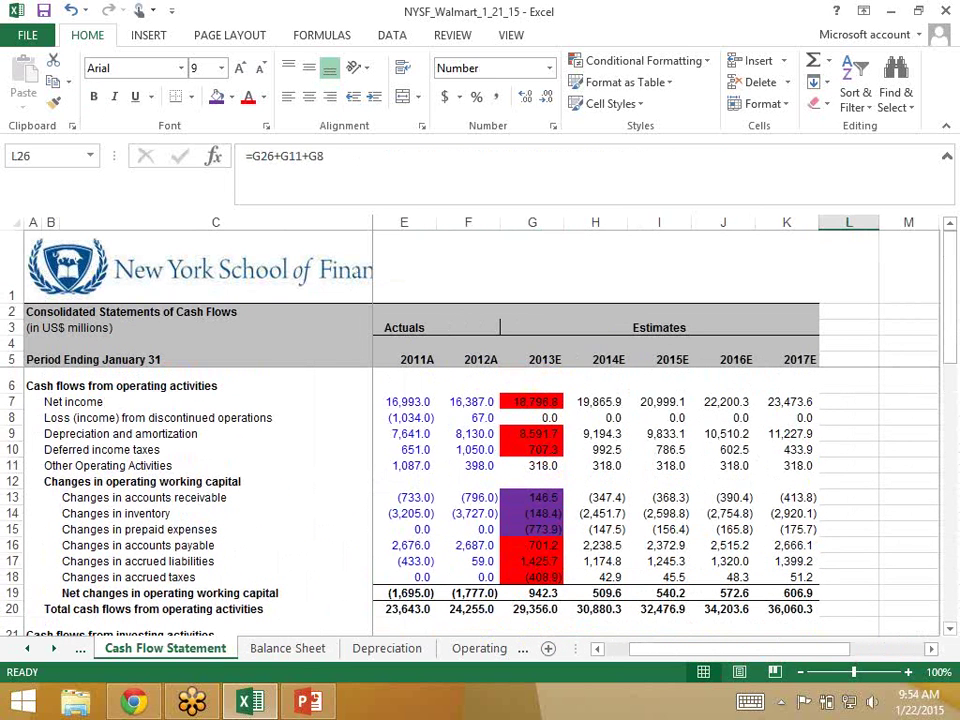
pyautogui.click(532, 433)
pyautogui.press('Up')
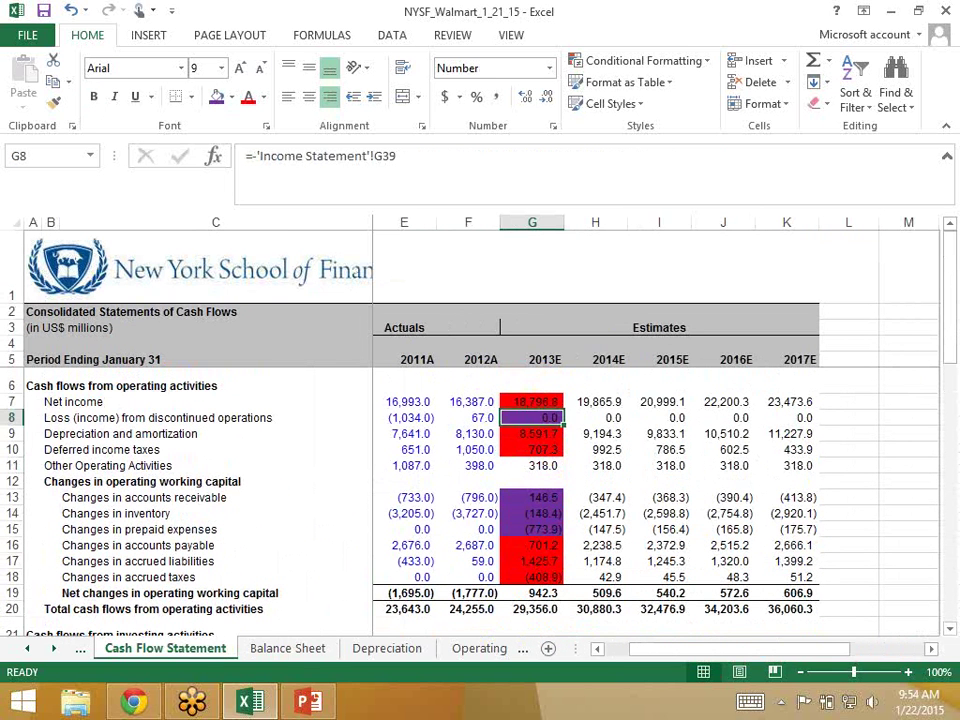
pyautogui.click(532, 433)
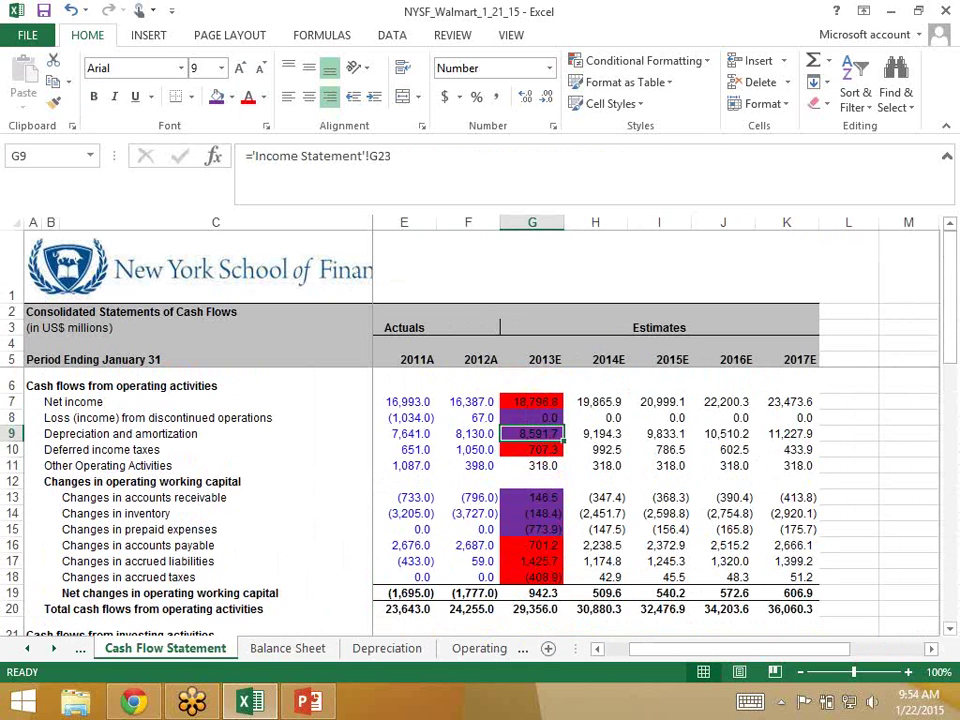
pyautogui.click(532, 449)
pyautogui.click(532, 465)
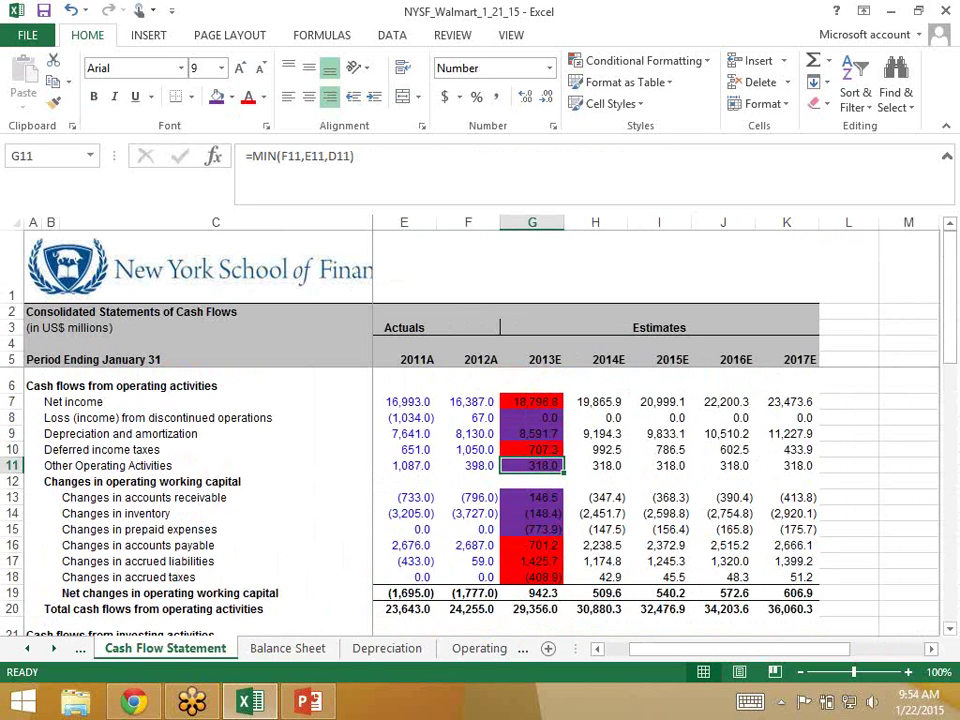
pyautogui.scroll(-2, 480, 450)
pyautogui.click(532, 577)
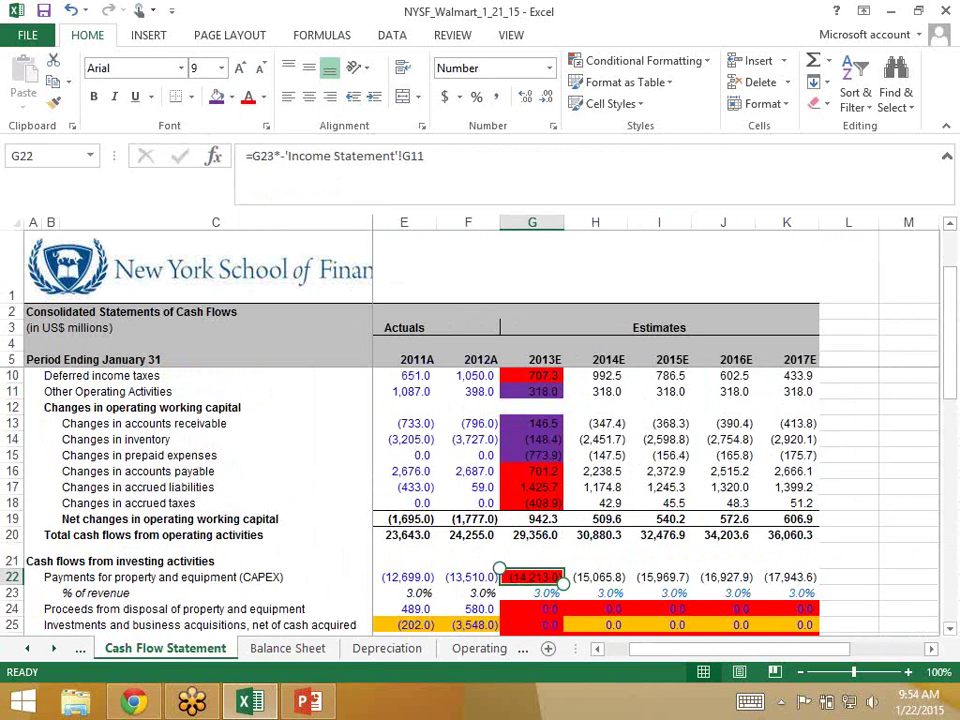
pyautogui.scroll(-4, 480, 450)
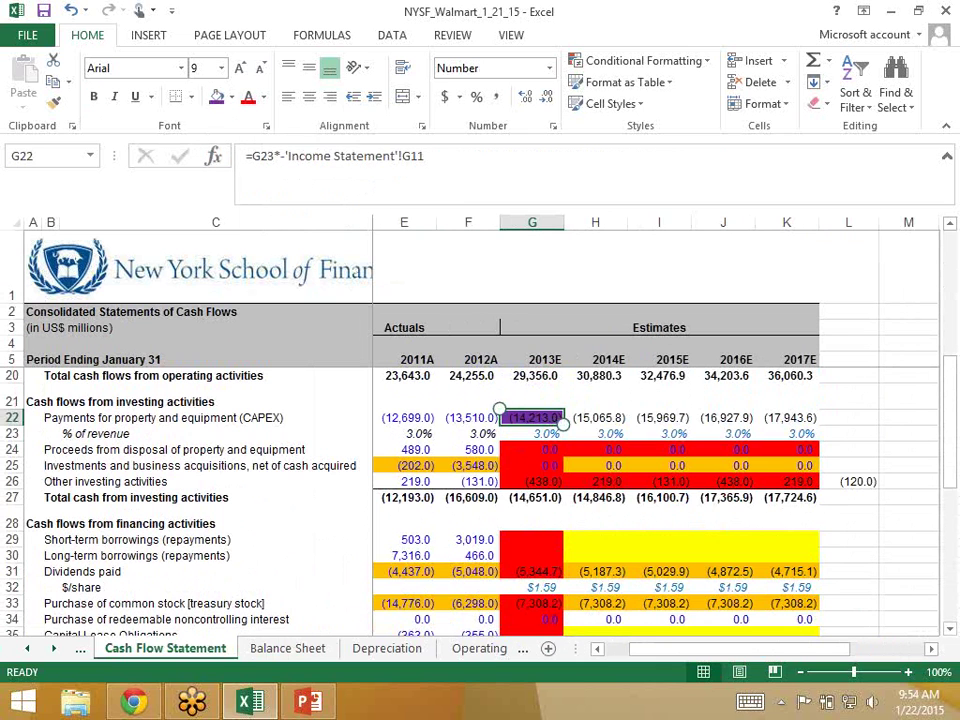
# Shade 2013E Other investing activities purple with F4 and return to the Balance Sheet
pyautogui.click(532, 481)
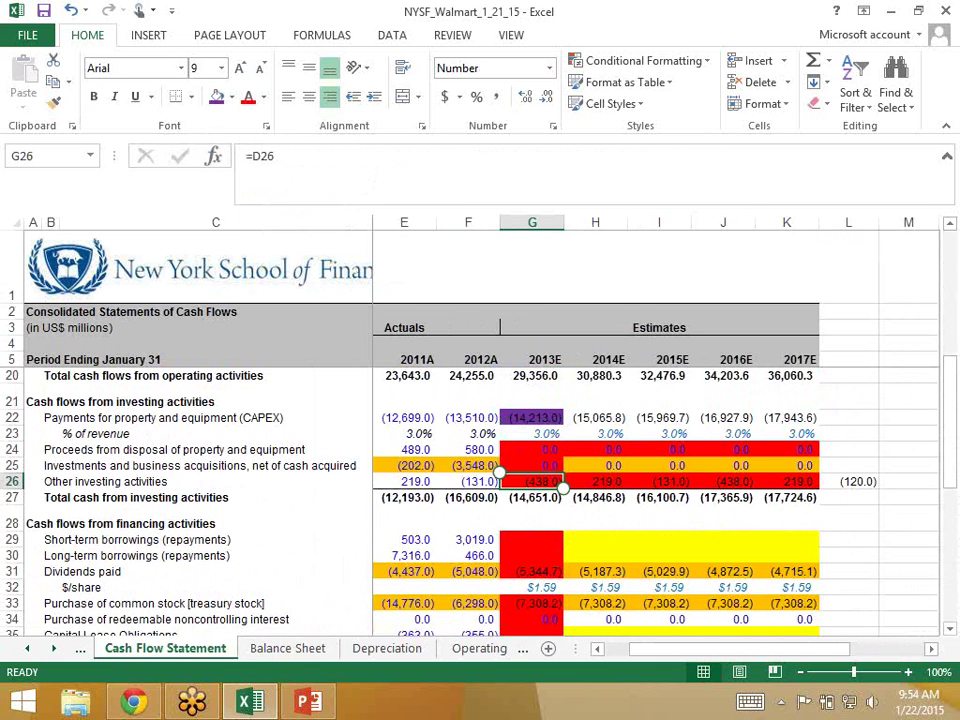
pyautogui.press('F4')
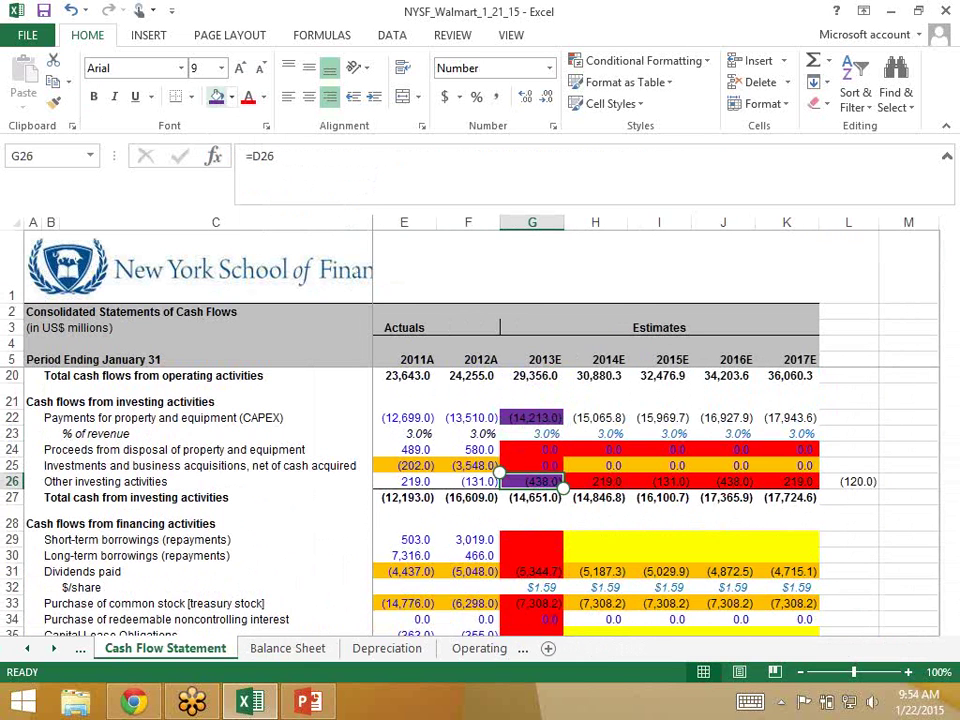
pyautogui.hotkey('ctrl', 'pagedown')
pyautogui.press('Down')
pyautogui.press('Down')
pyautogui.press('Down')
pyautogui.press('Down')
pyautogui.press('Down')
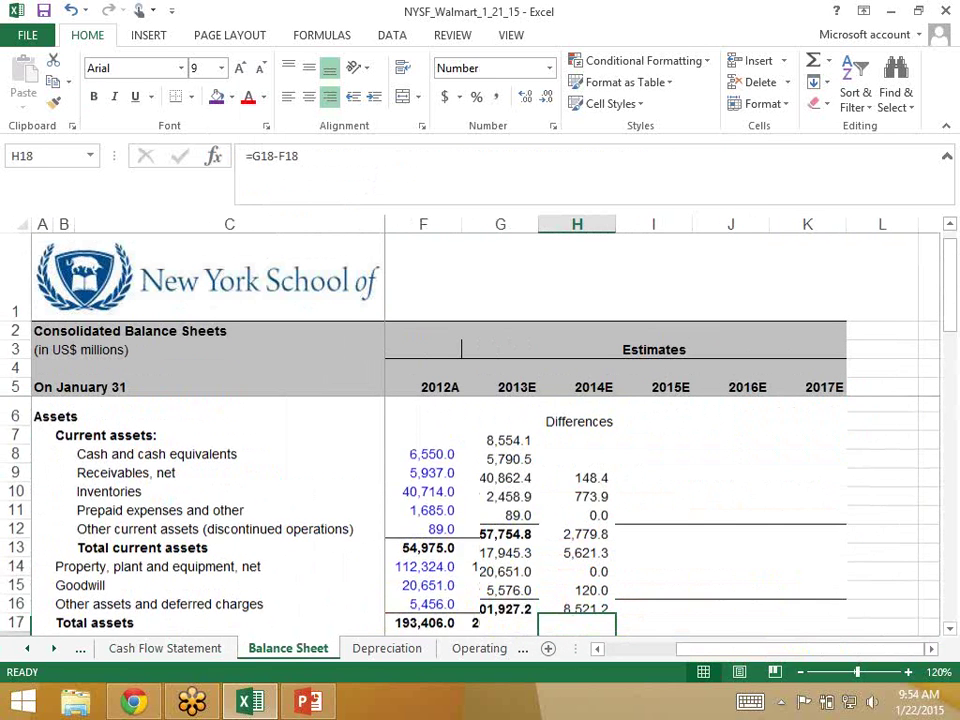
# Compare the short-term borrowings and accounts payable differences with the cash-flow accounts payable change
pyautogui.press('Up')
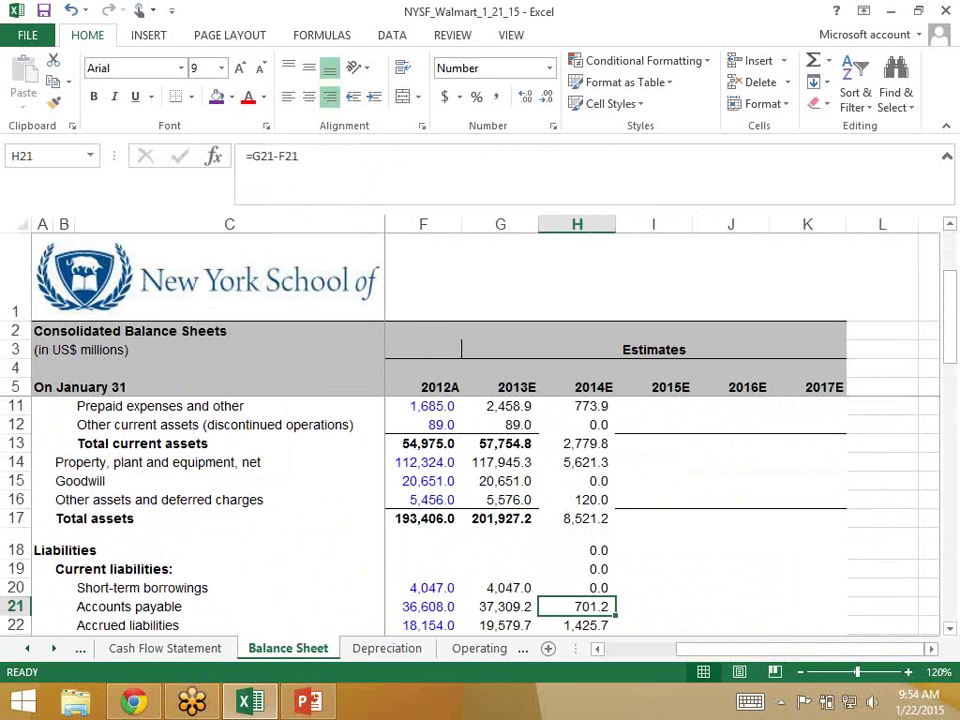
pyautogui.press('Up')
pyautogui.press('Left')
pyautogui.press('Left')
pyautogui.press('Right')
pyautogui.press('Right')
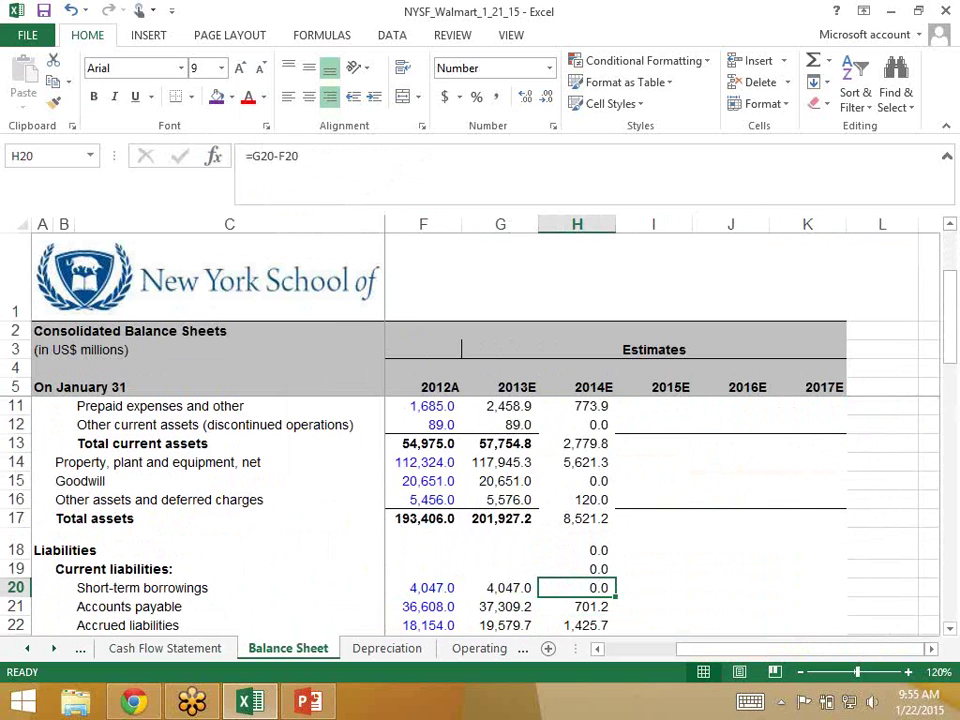
pyautogui.press('Down')
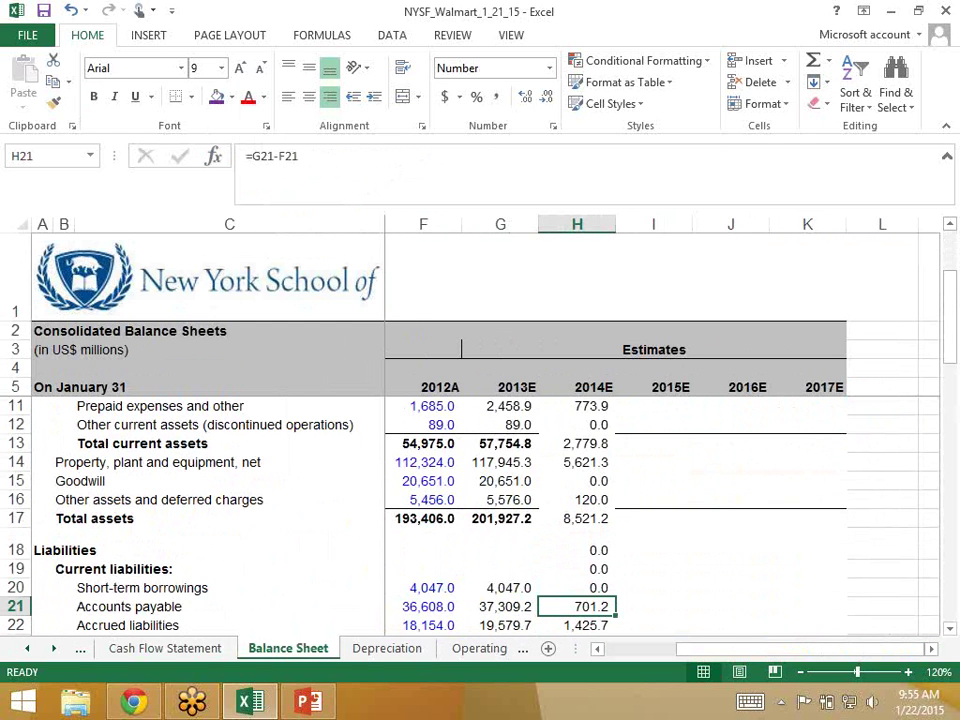
pyautogui.hotkey('ctrl', 'pageup')
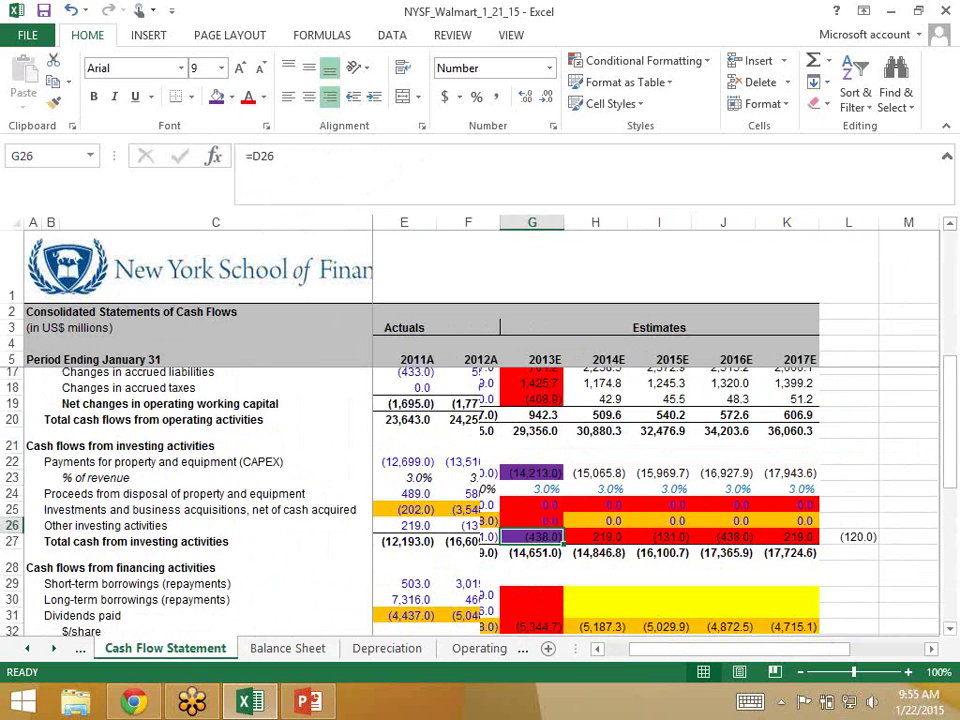
pyautogui.click(532, 439)
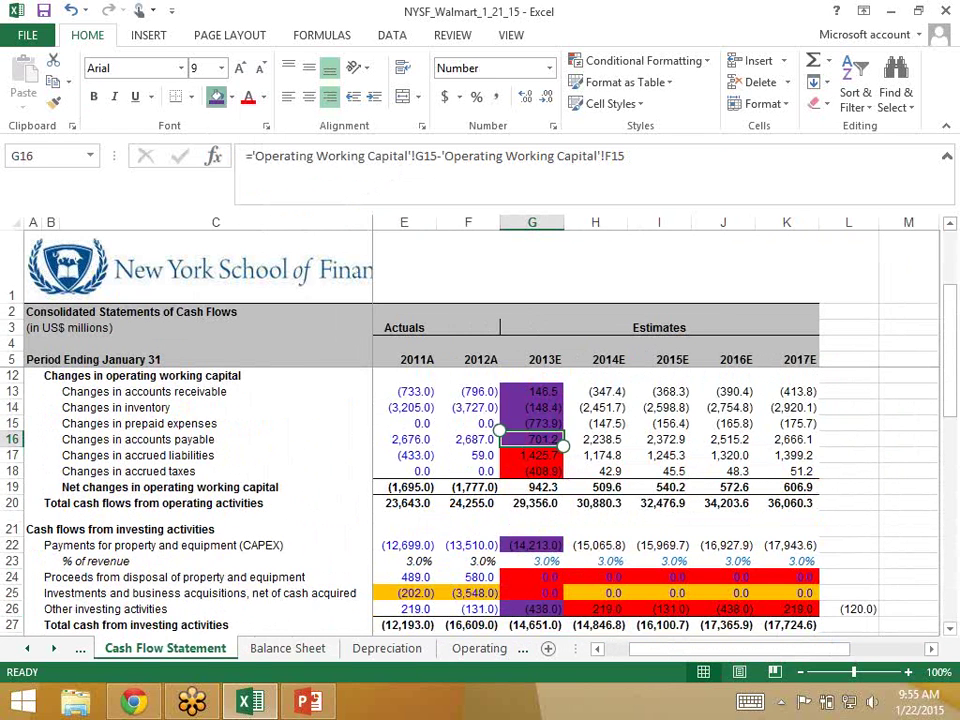
pyautogui.hotkey('ctrl', 'pagedown')
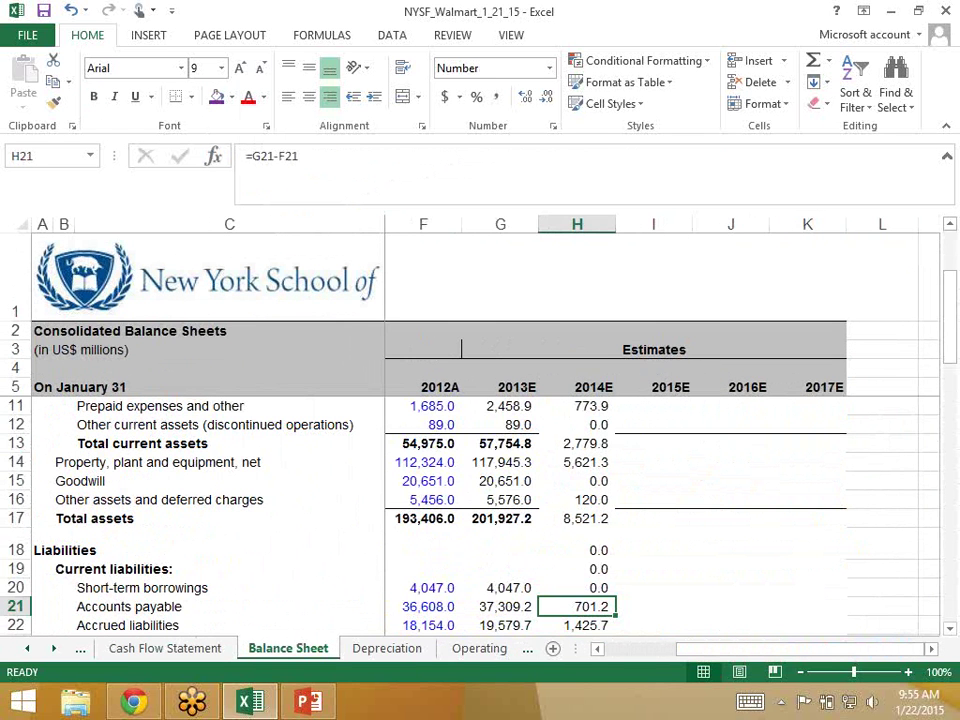
# Check the accrued liabilities difference against the Cash Flow Statement's 2013E accrued liabilities change
pyautogui.click(577, 624)
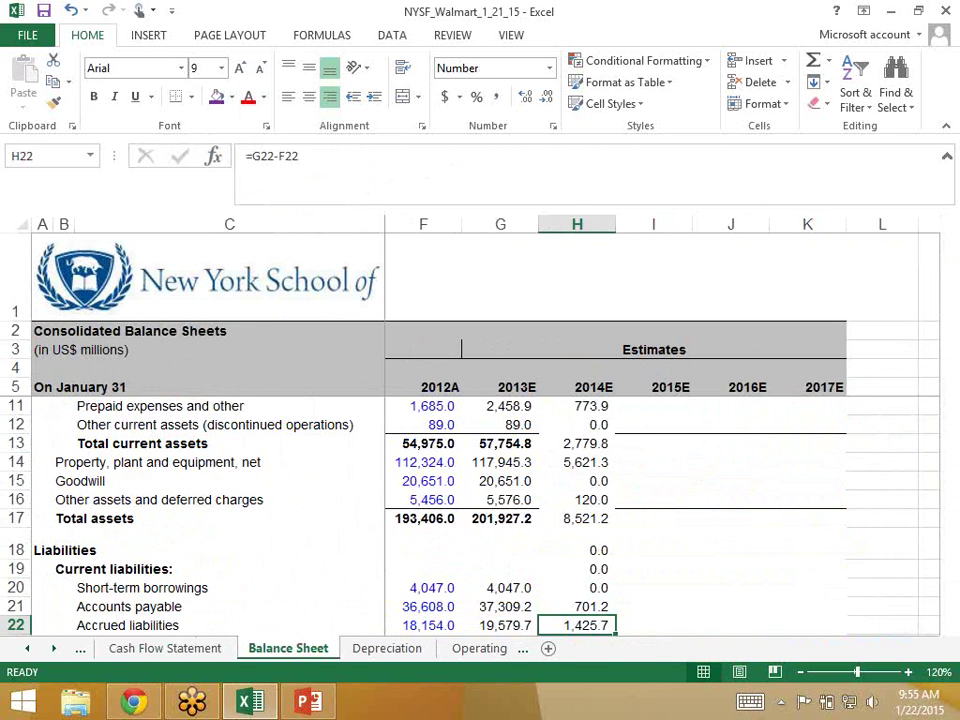
pyautogui.hotkey('ctrl', 'pageup')
pyautogui.click(532, 455)
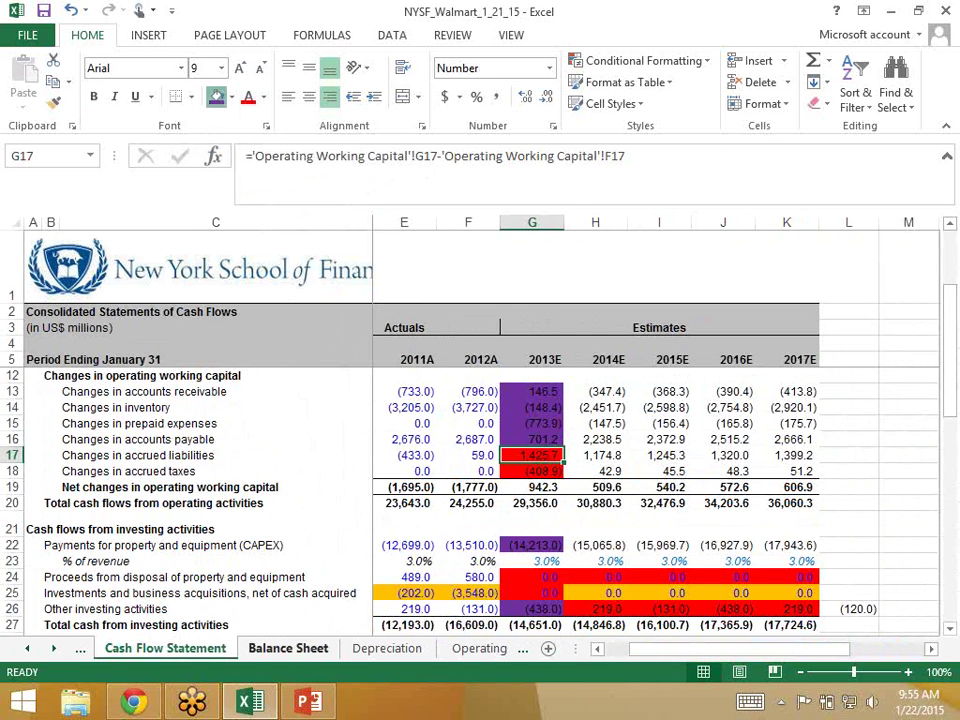
pyautogui.hotkey('ctrl', 'pagedown')
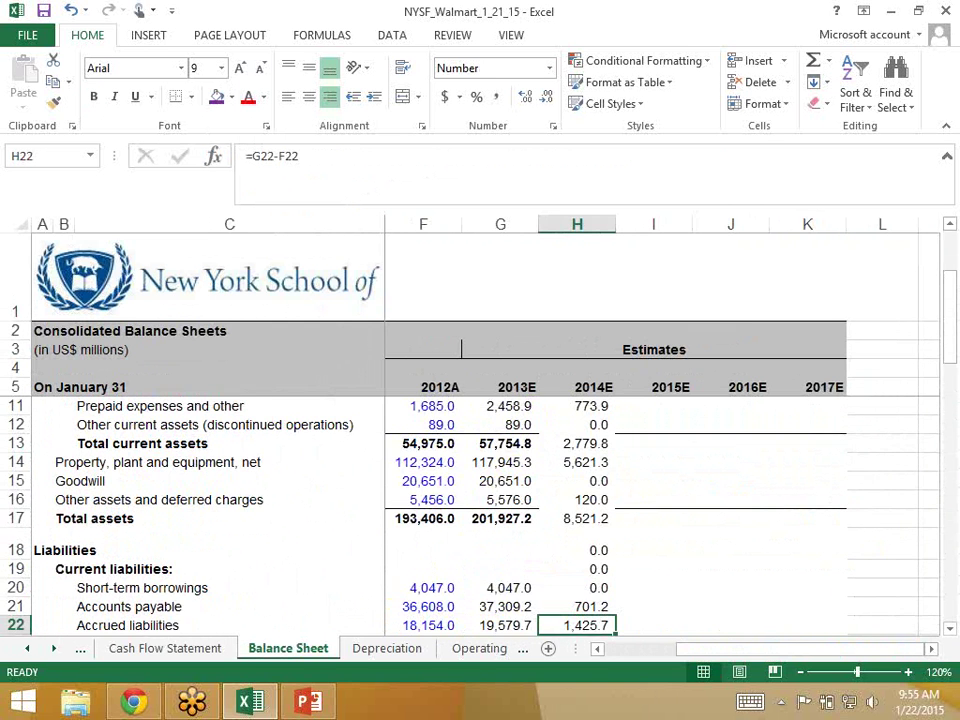
# Copy the 2013E accrued income taxes value and shade the change in accrued taxes purple with F4
pyautogui.scroll(-2, 470, 500)
pyautogui.press('Down')
pyautogui.press('Left')
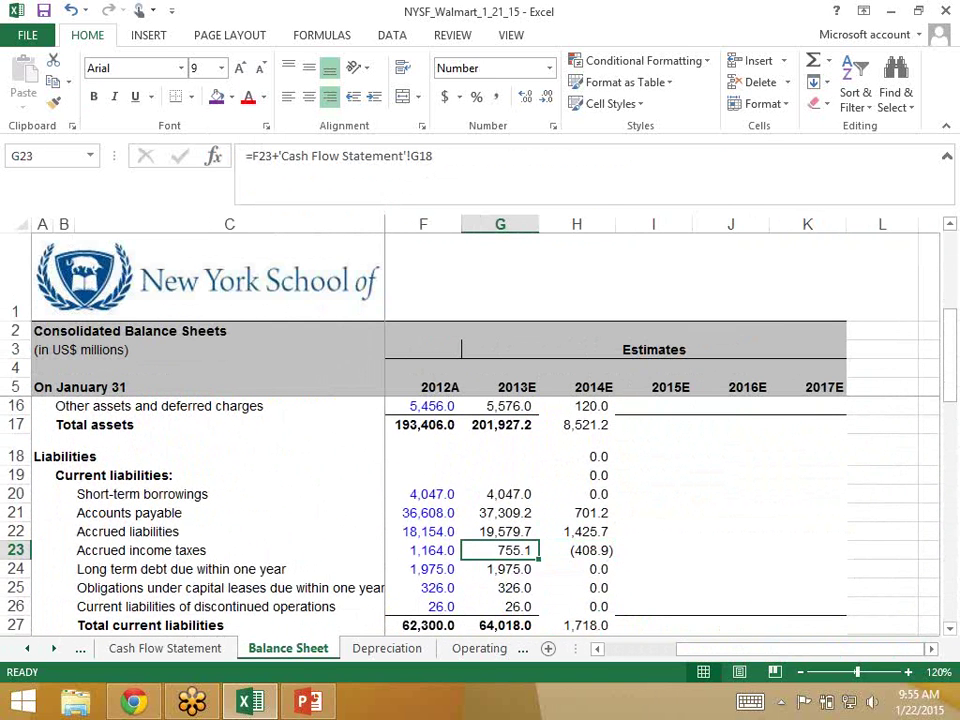
pyautogui.hotkey('ctrl', 'c')
pyautogui.press('Down')
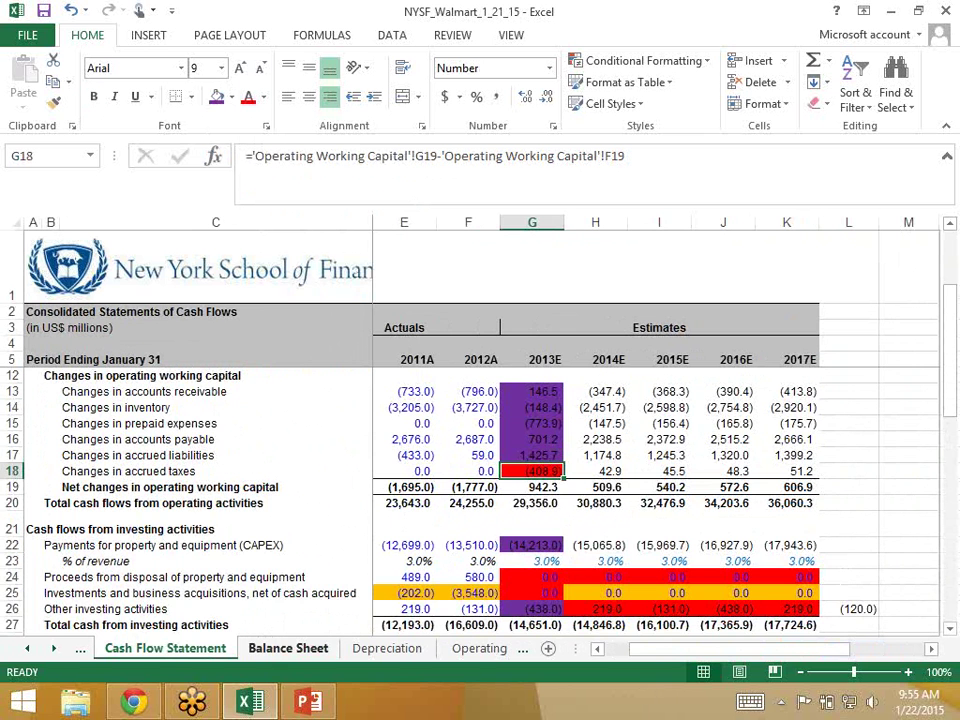
pyautogui.press('F4')
pyautogui.scroll(-2, 490, 430)
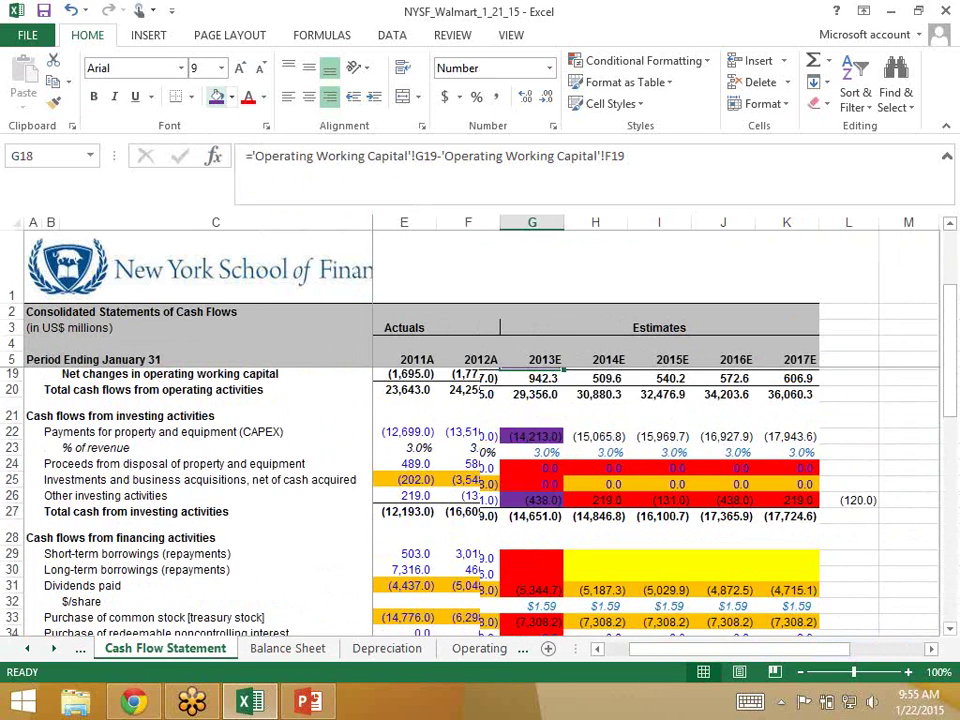
pyautogui.scroll(1, 490, 430)
pyautogui.hotkey('ctrl', 'pagedown')
pyautogui.scroll(-2, 420, 510)
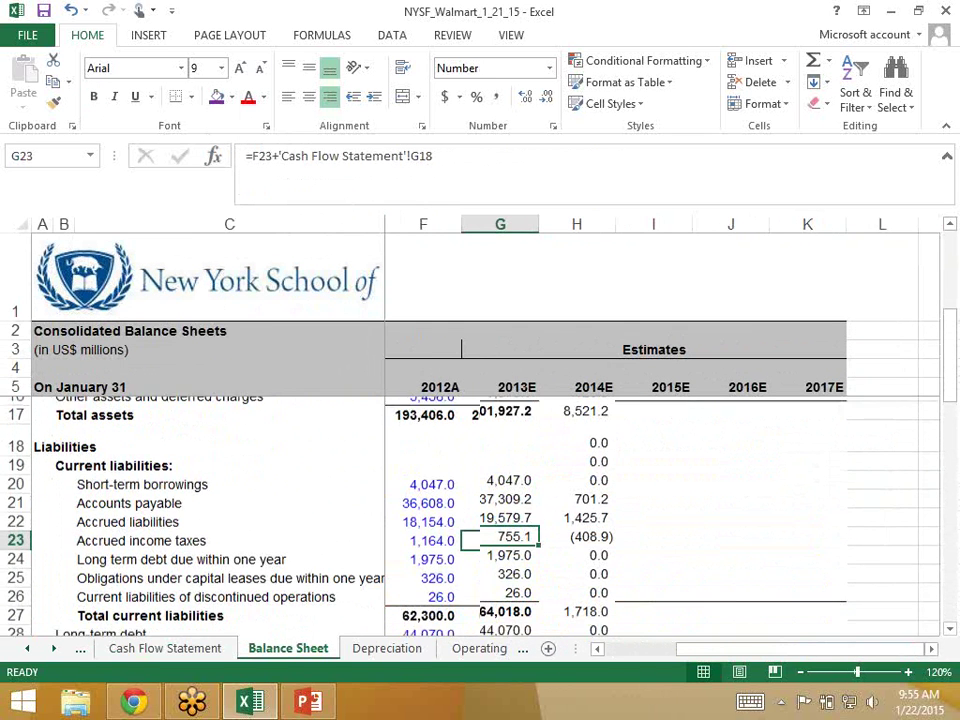
# Review the 2014E liability differences and the 2013E deferred income taxes formula on the Balance Sheet
pyautogui.click(576, 499)
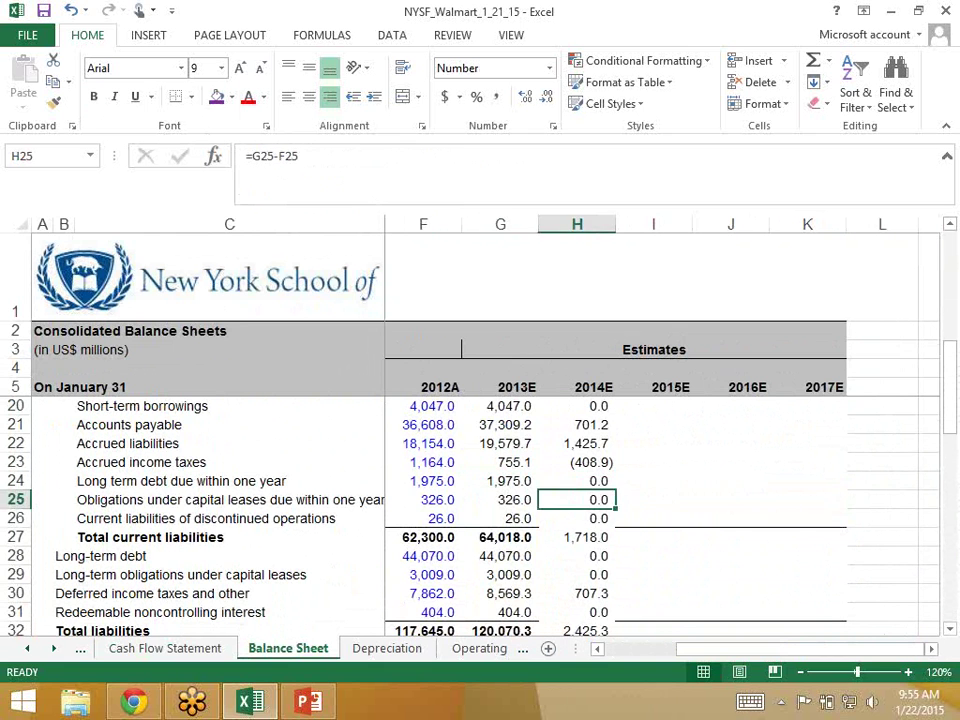
pyautogui.click(500, 518)
pyautogui.click(500, 537)
pyautogui.click(500, 556)
pyautogui.click(576, 556)
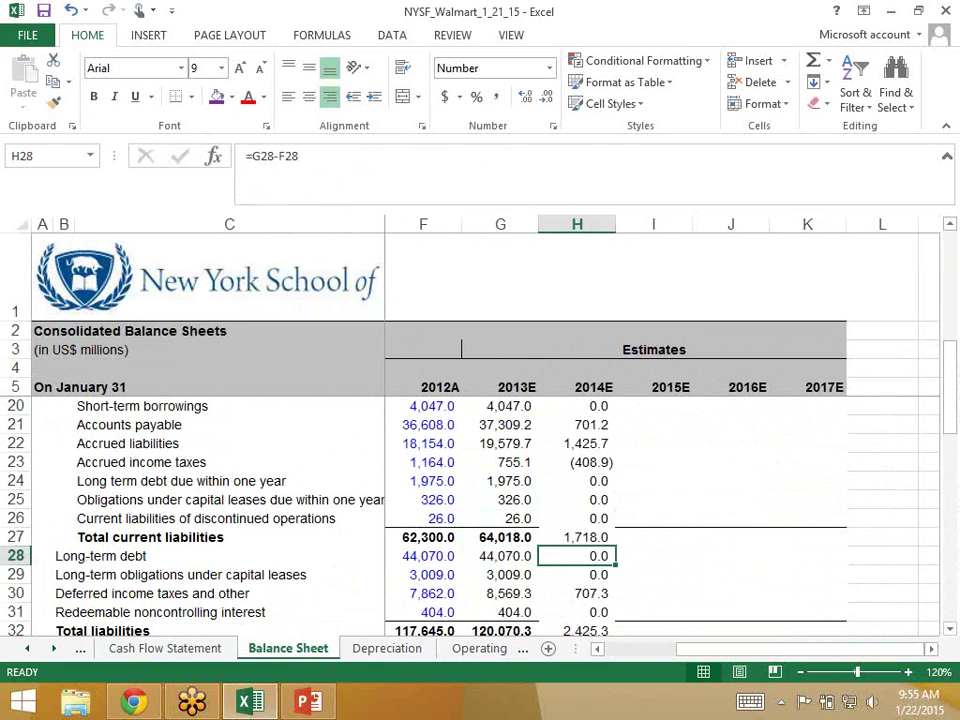
pyautogui.click(576, 575)
pyautogui.click(576, 593)
pyautogui.click(500, 593)
pyautogui.click(423, 593)
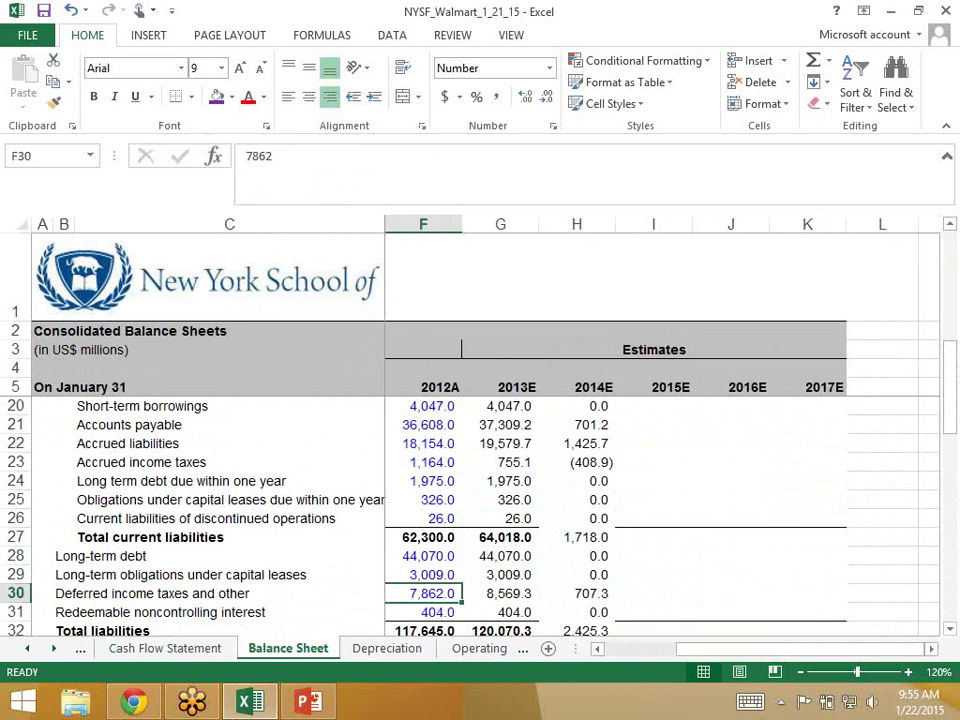
pyautogui.click(500, 593)
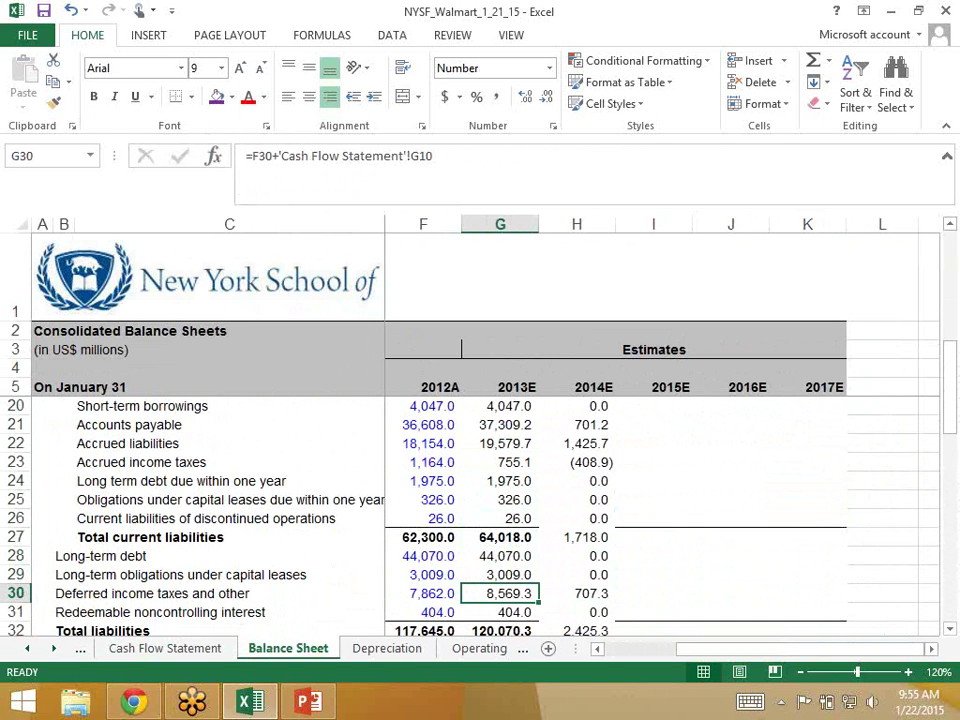
# Check the deferred income taxes formula on the Cash Flow Statement
pyautogui.hotkey('ctrl', 'pageup')
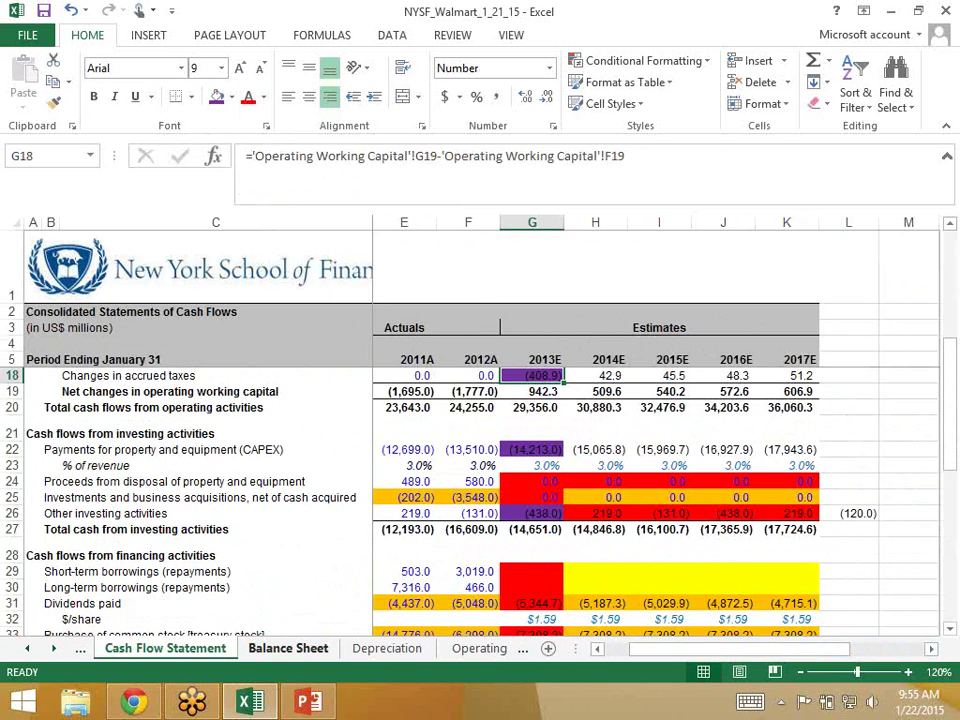
pyautogui.scroll(3, 480, 450)
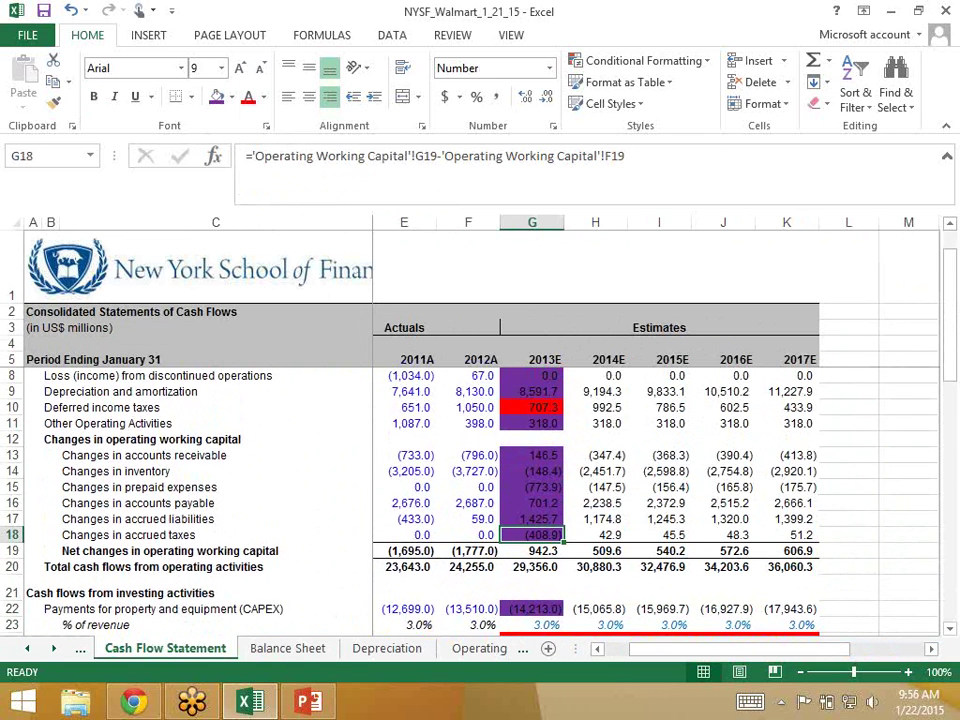
pyautogui.click(532, 407)
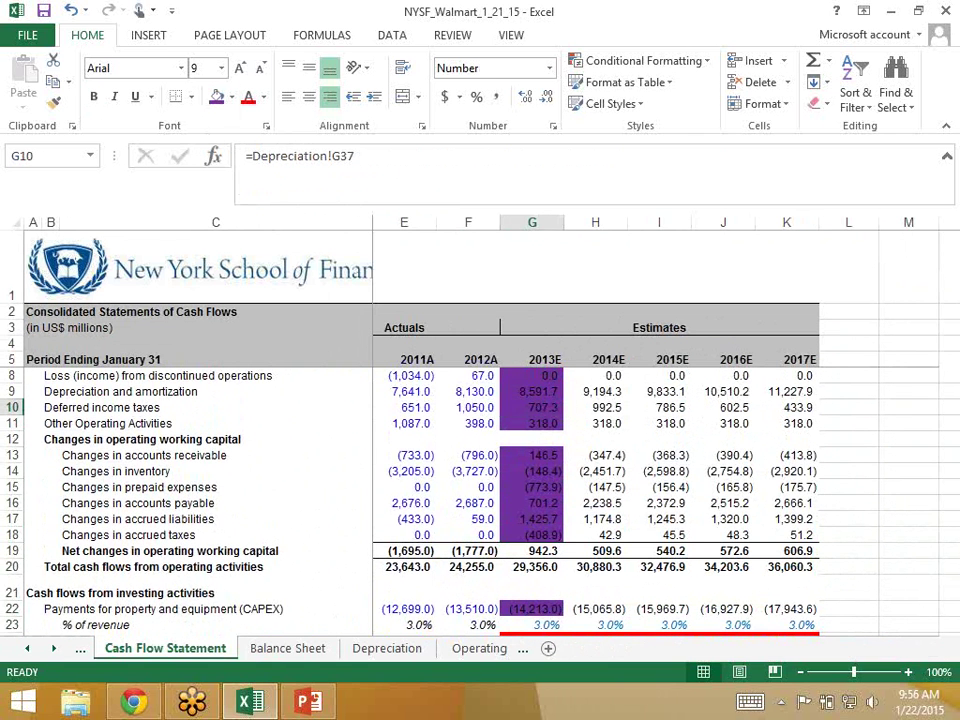
# Review the Balance Sheet's total liabilities and the common stock and retained earnings differences
pyautogui.hotkey('ctrl', 'pagedown')
pyautogui.scroll(2, 480, 450)
pyautogui.scroll(-1, 480, 450)
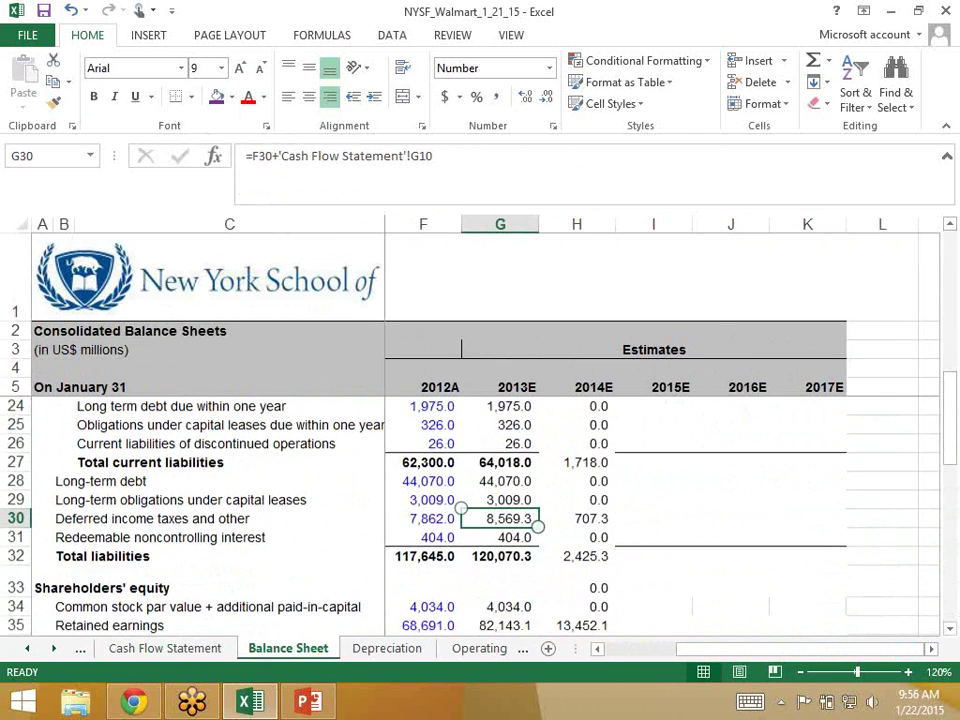
pyautogui.scroll(-1, 480, 450)
pyautogui.click(500, 462)
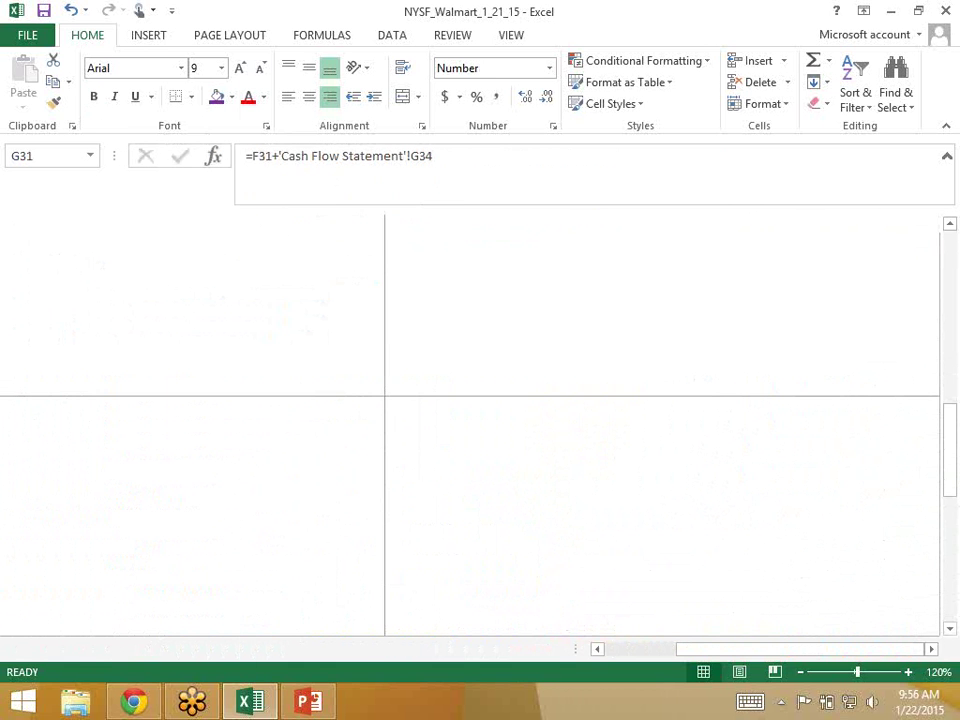
pyautogui.click(500, 481)
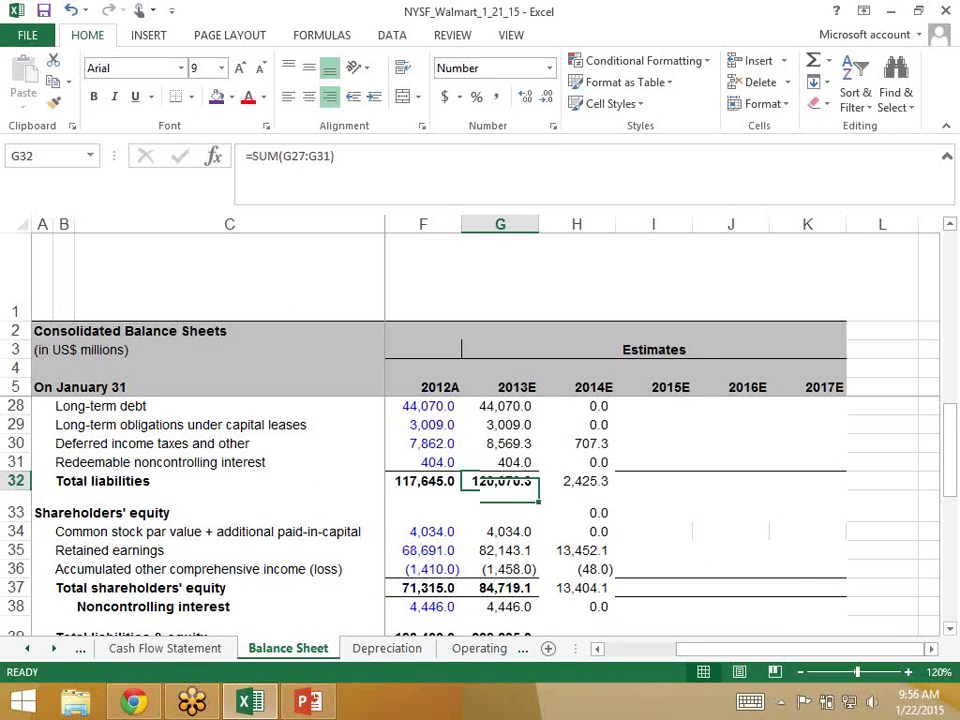
pyautogui.press('Down')
pyautogui.press('Down')
pyautogui.press('Down')
pyautogui.press('Down')
pyautogui.press('Down')
pyautogui.press('Down')
pyautogui.press('Down')
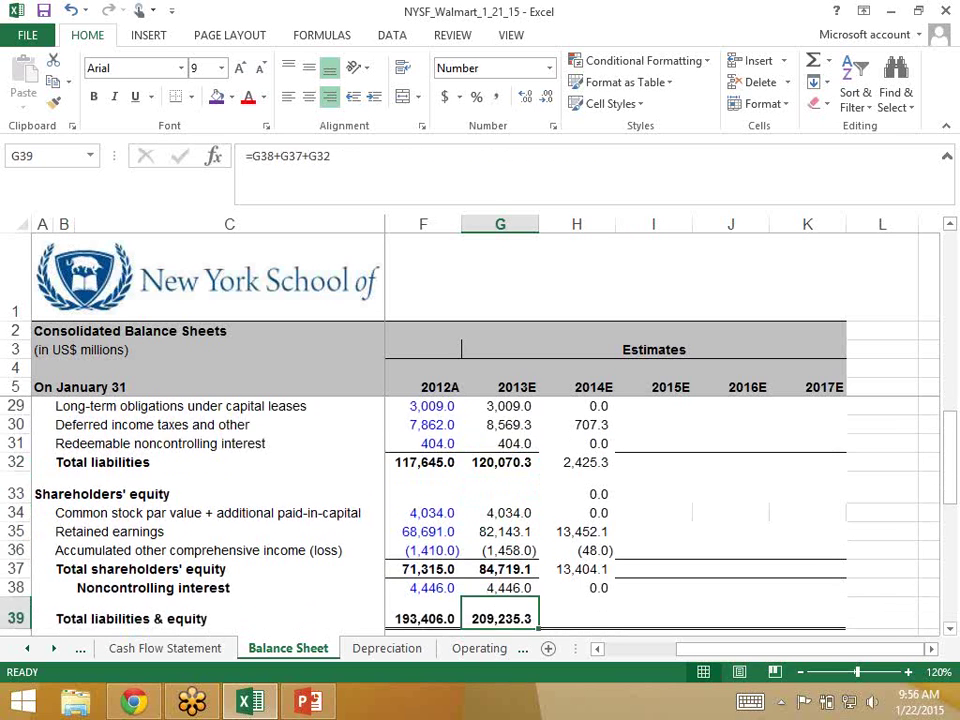
pyautogui.press('Right')
pyautogui.press('Up')
pyautogui.press('Up')
pyautogui.press('Up')
pyautogui.press('Up')
pyautogui.press('Up')
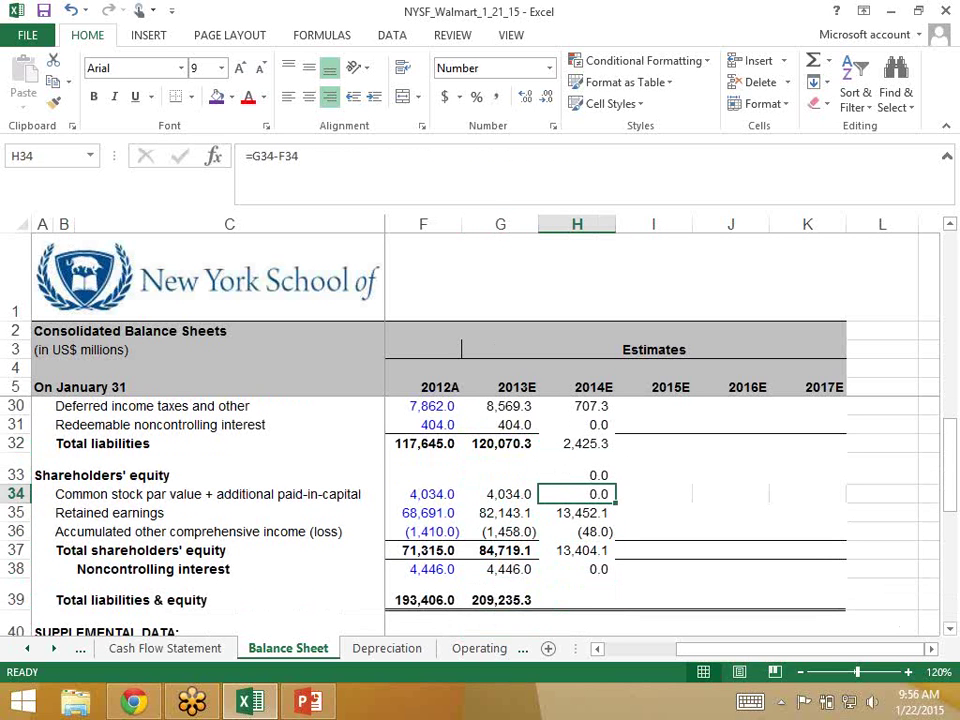
pyautogui.press('Down')
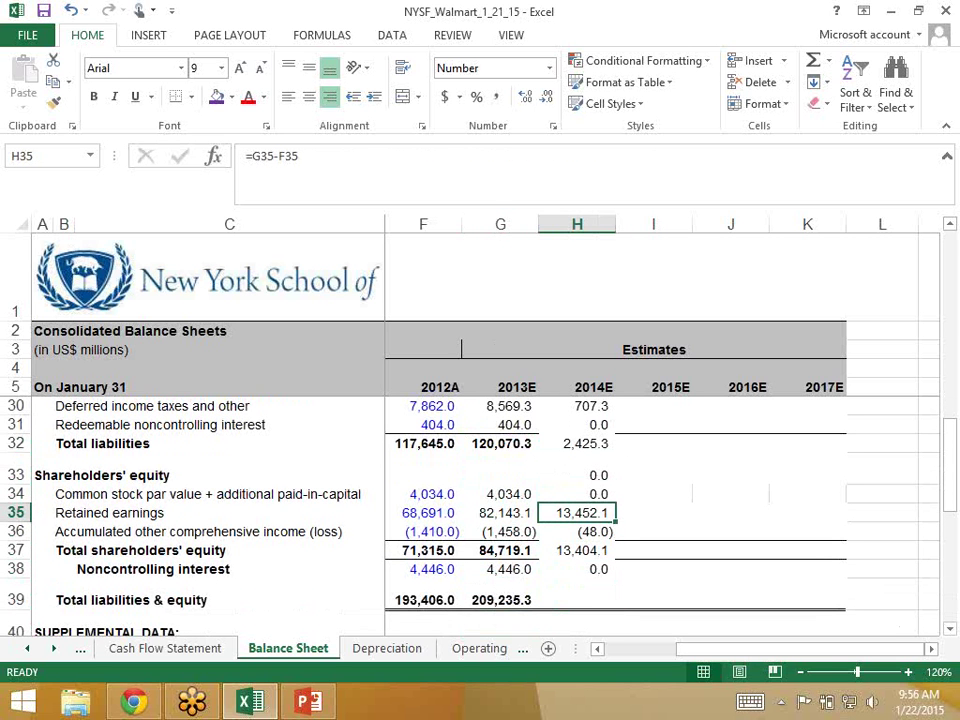
pyautogui.hotkey('ctrl', 'pageup')
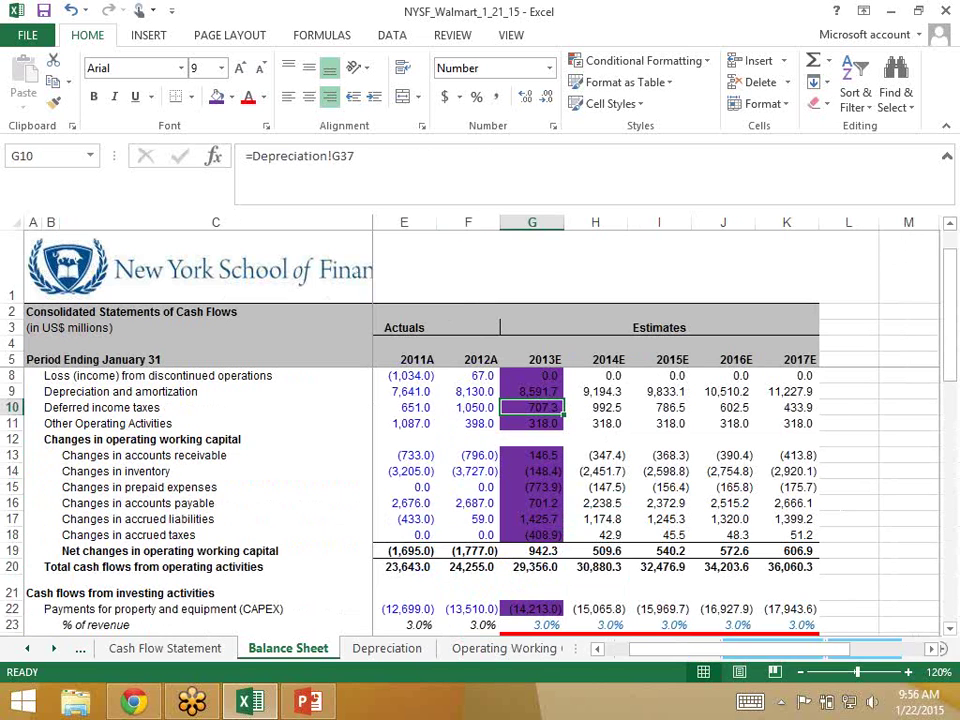
# Enter =G7+G31 in L11, adding 2013E net income and dividends paid to 13,452.1
pyautogui.click(848, 423)
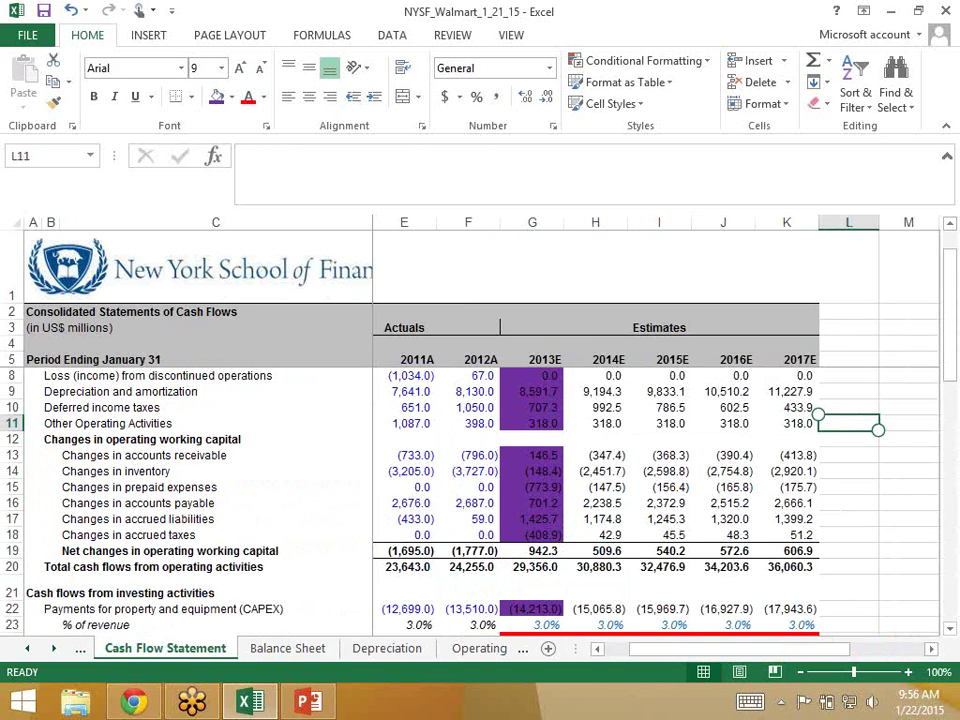
pyautogui.write('=')
pyautogui.scroll(1, 848, 423)
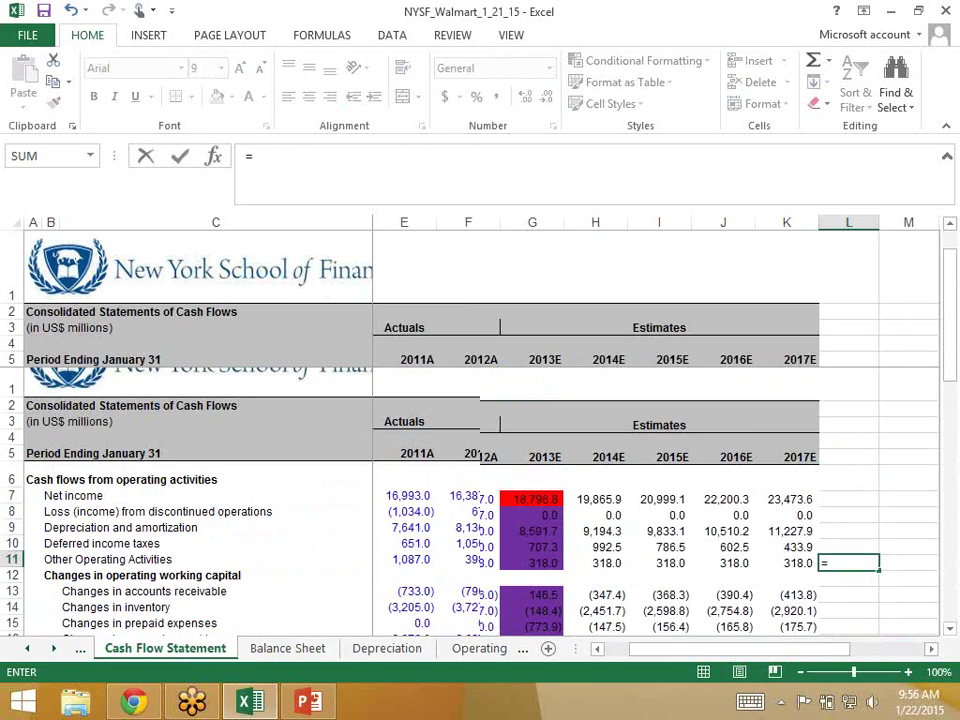
pyautogui.click(532, 433)
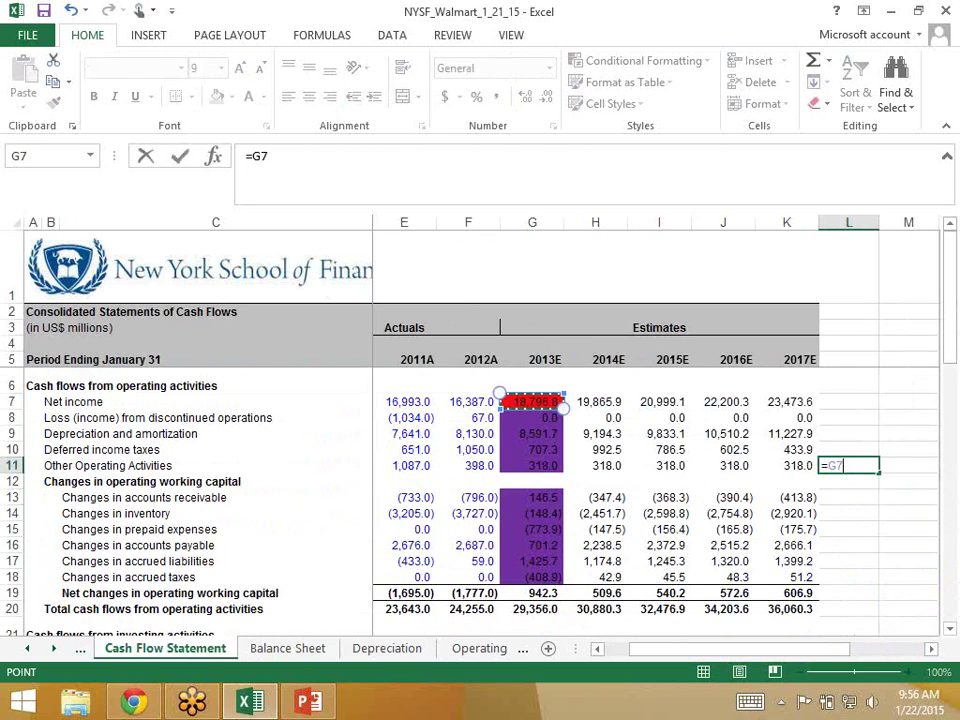
pyautogui.write('+')
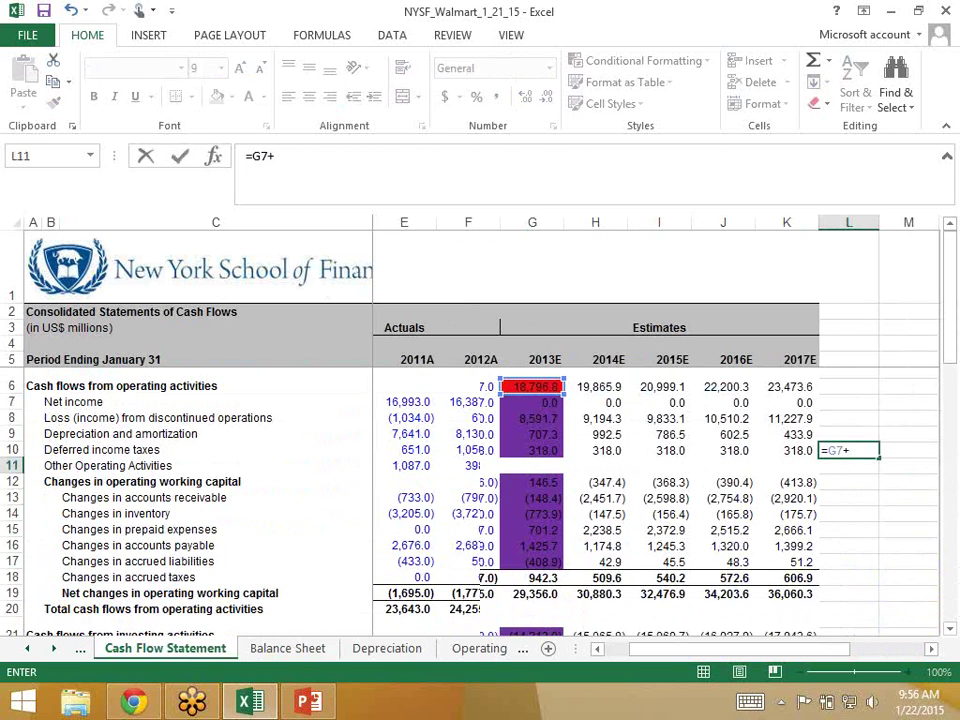
pyautogui.scroll(-5, 590, 480)
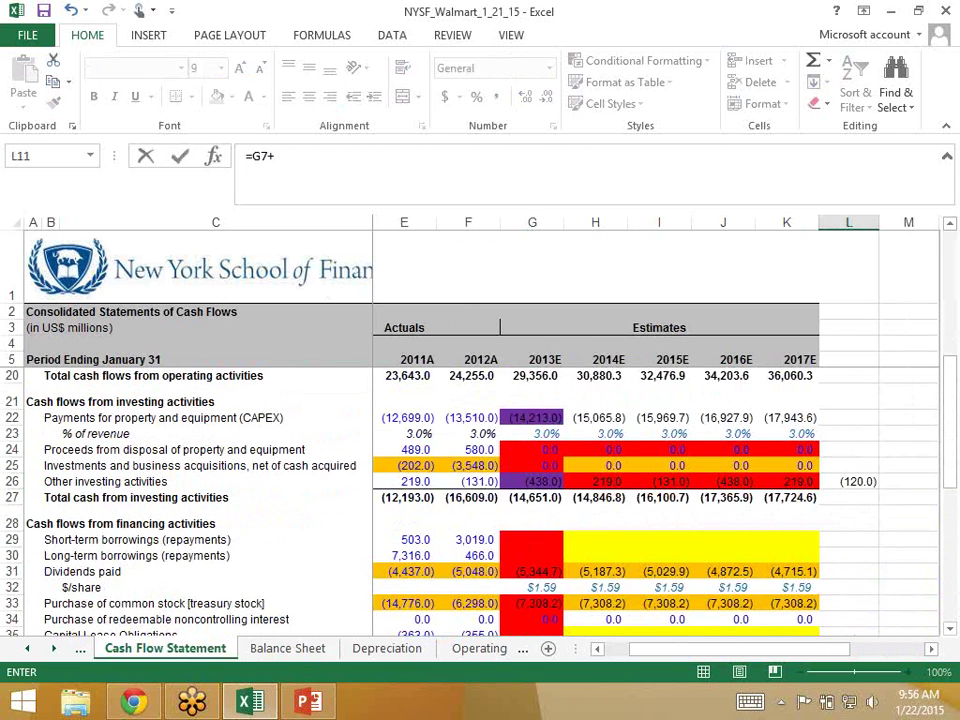
pyautogui.click(532, 571)
pyautogui.press('Return')
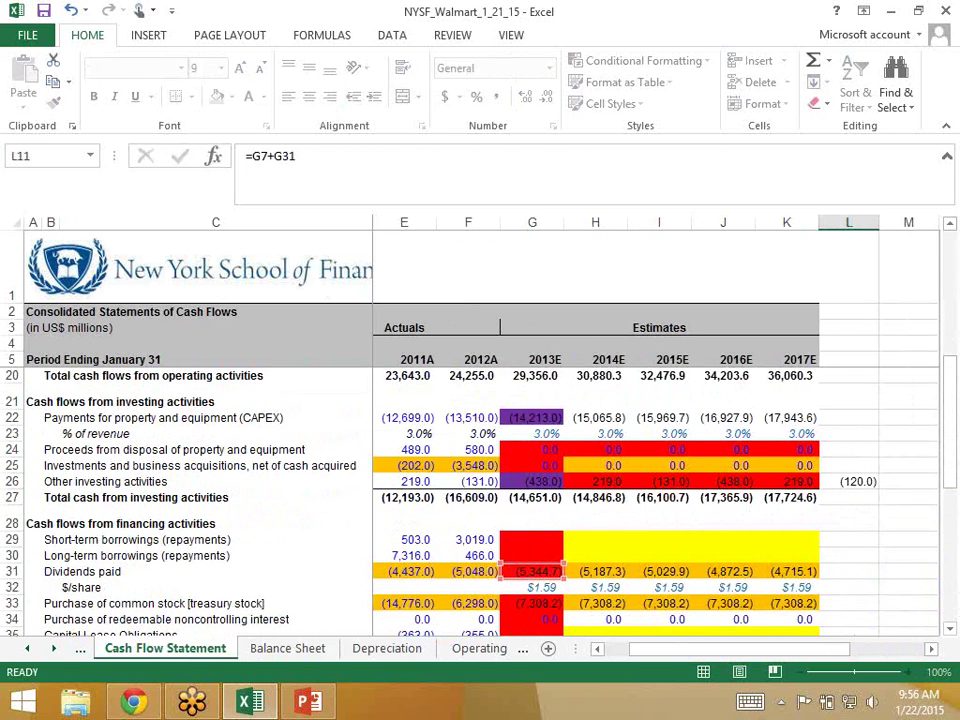
pyautogui.press('Up')
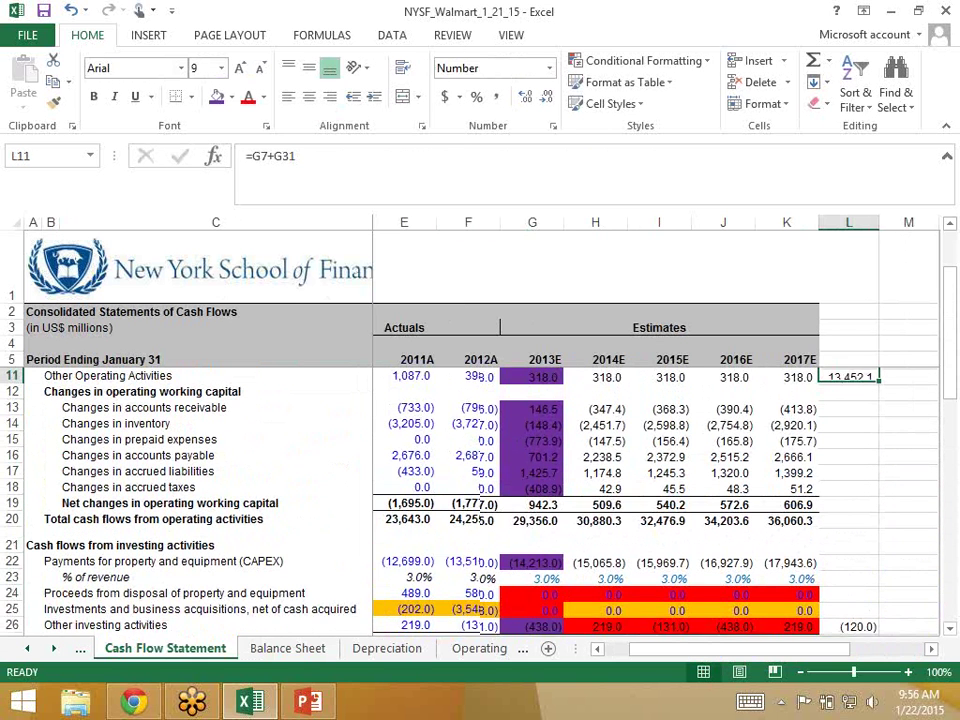
pyautogui.hotkey('ctrl', 'pagedown')
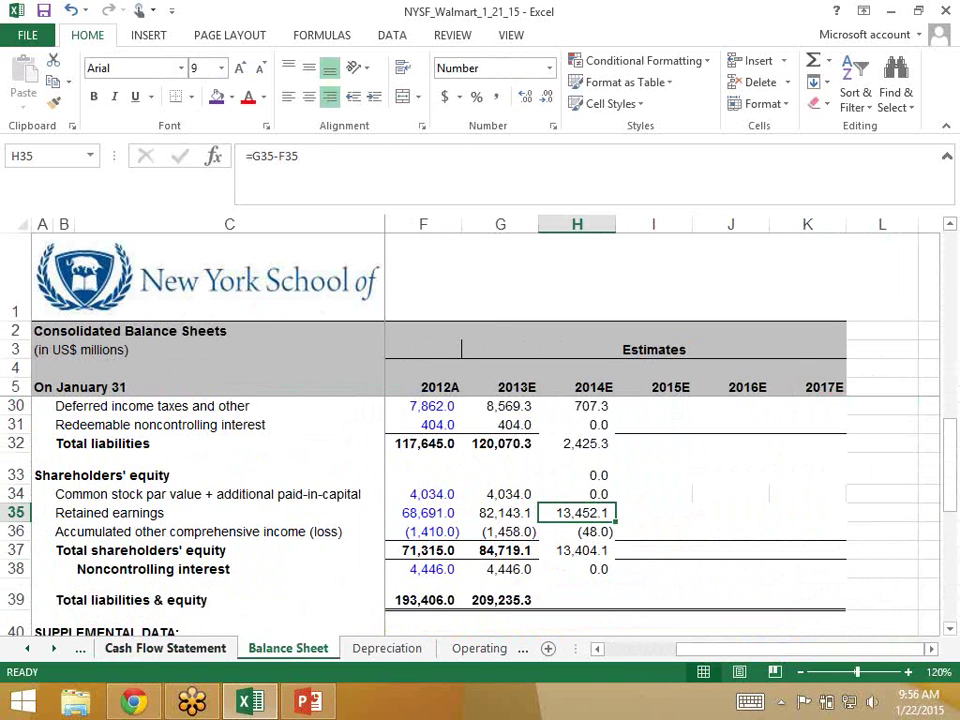
pyautogui.press('Left')
pyautogui.press('Left')
pyautogui.press('Right')
pyautogui.press('Right')
pyautogui.press('Down')
pyautogui.press('Left')
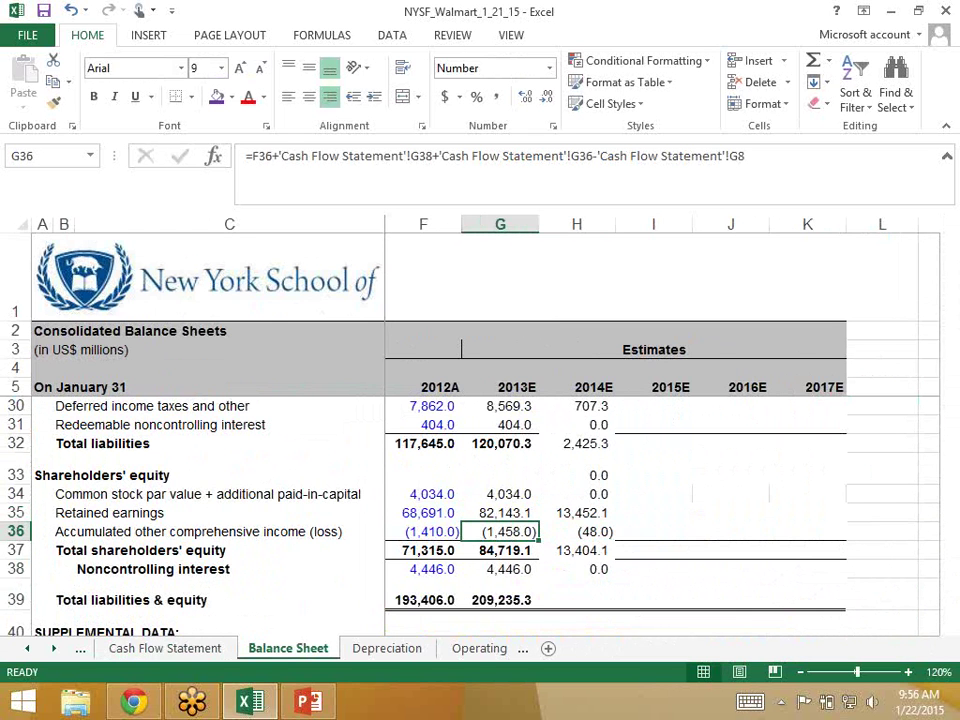
pyautogui.hotkey('ctrl', 'pageup')
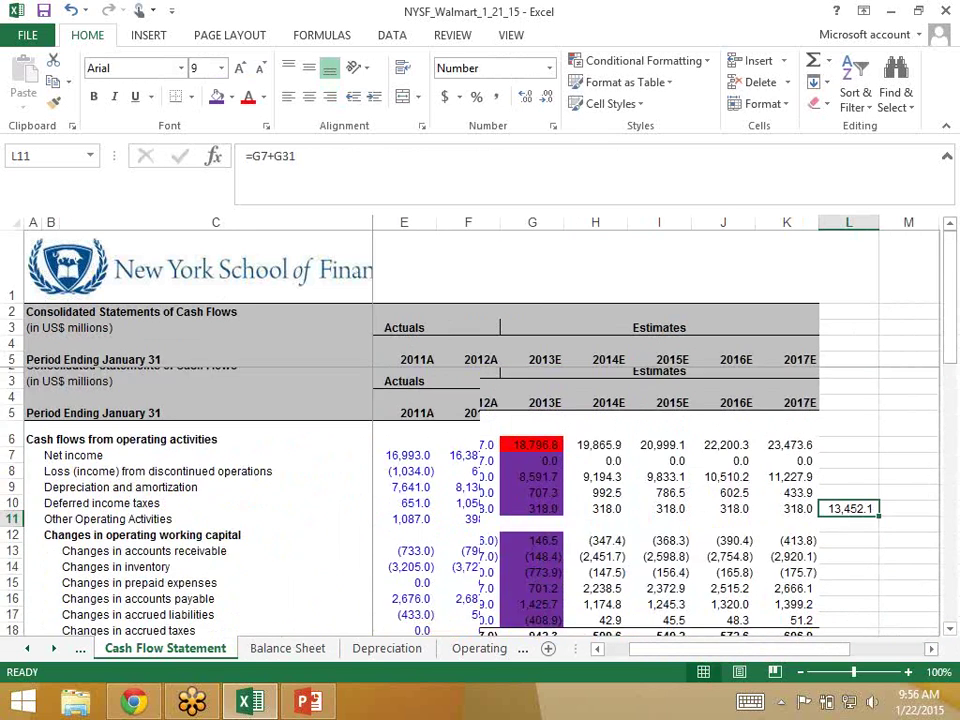
pyautogui.click(532, 401)
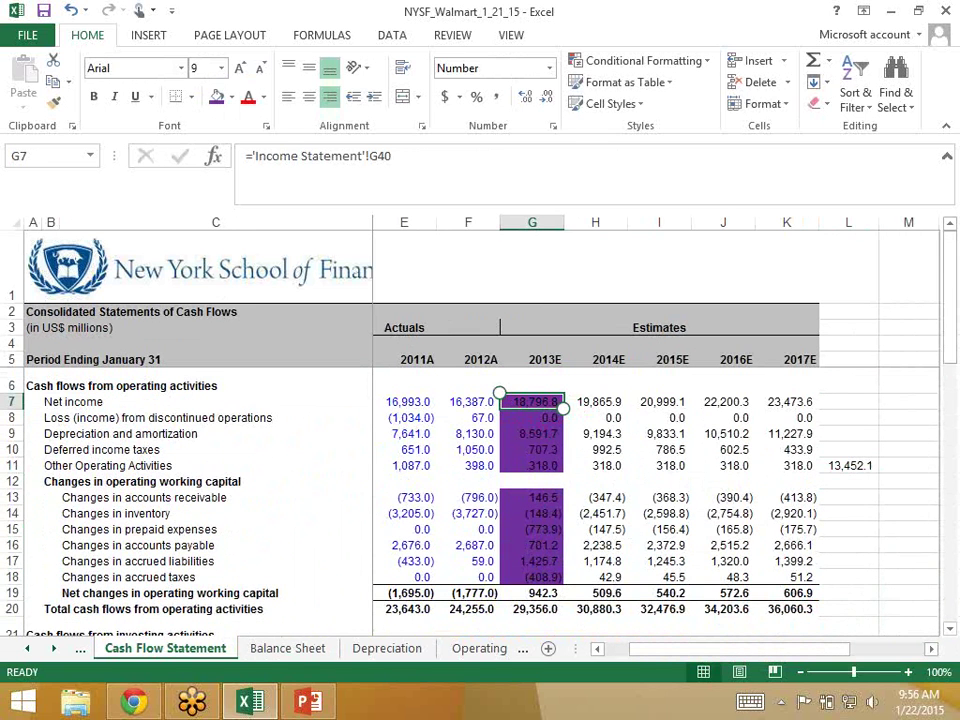
pyautogui.scroll(-4, 480, 500)
pyautogui.scroll(-1, 480, 500)
pyautogui.click(532, 529)
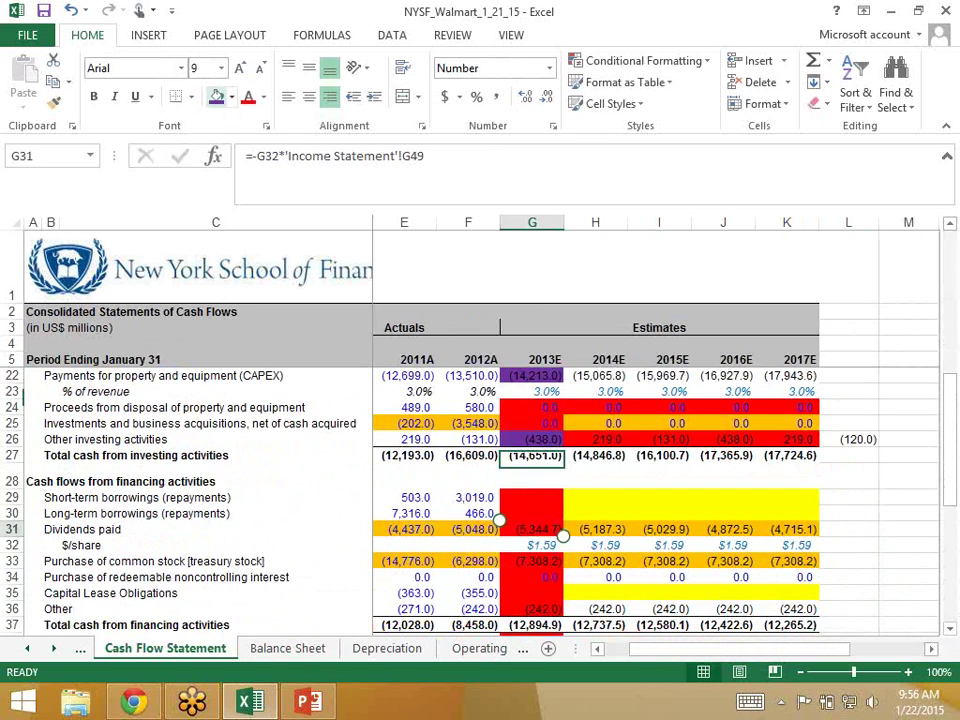
pyautogui.hotkey('ctrl', 'pagedown')
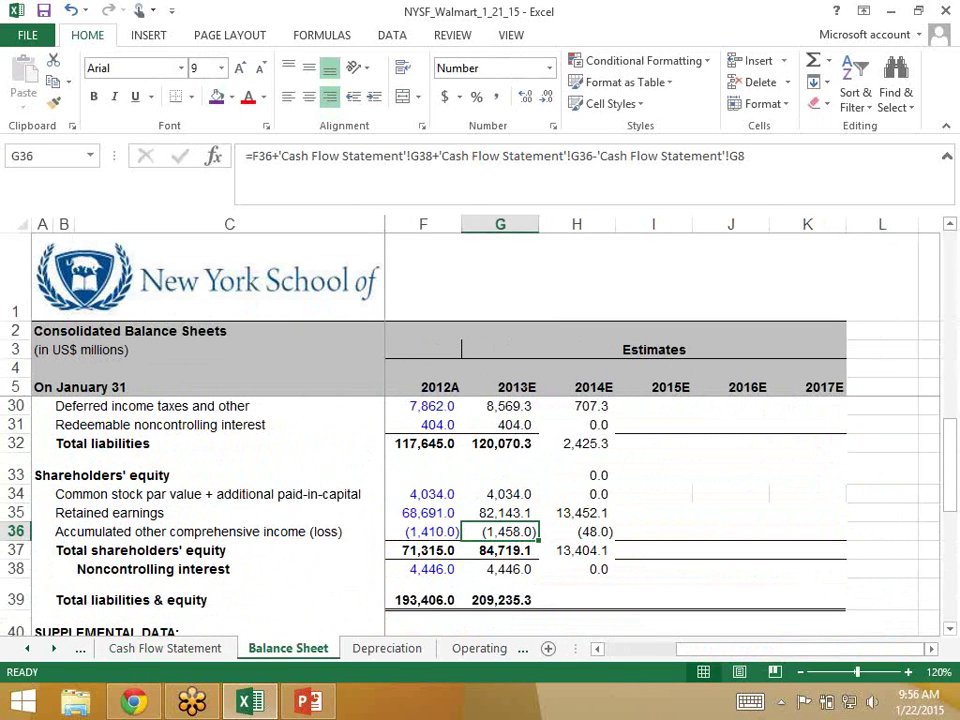
# Enter =G38+G36+G8 in cash-flow cell L31, giving (48.0)
pyautogui.hotkey('ctrl', 'pageup')
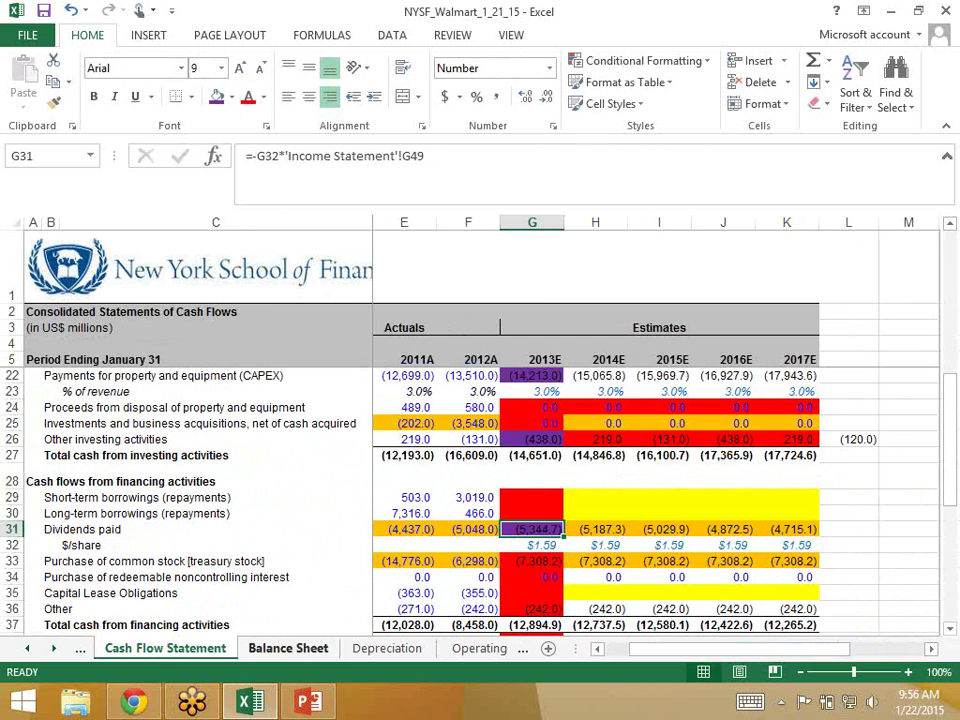
pyautogui.click(848, 529)
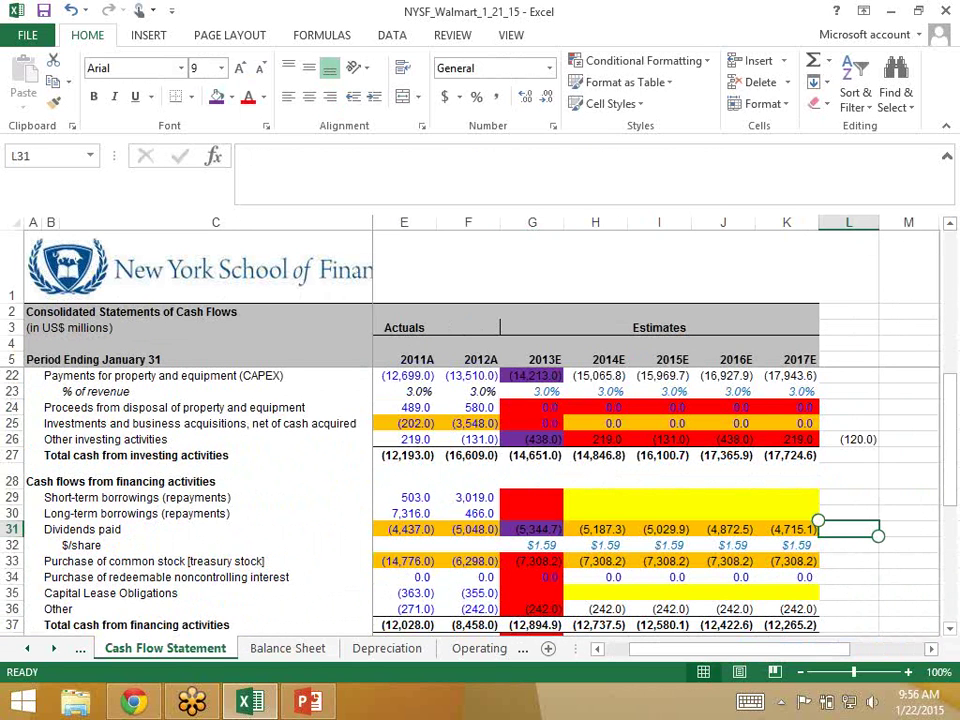
pyautogui.write('=')
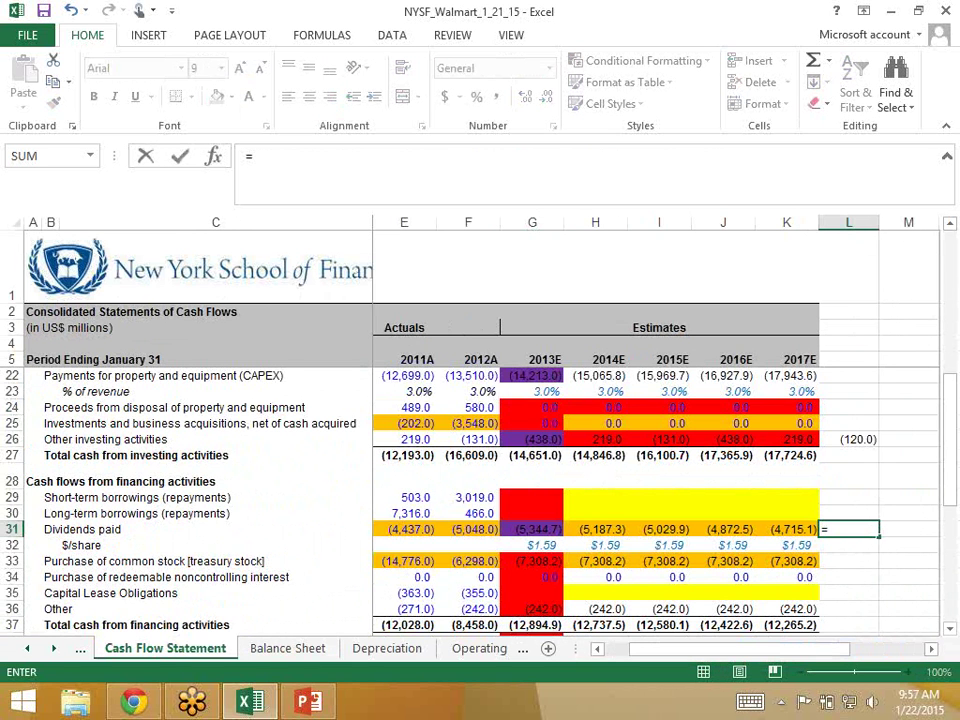
pyautogui.scroll(-2, 600, 500)
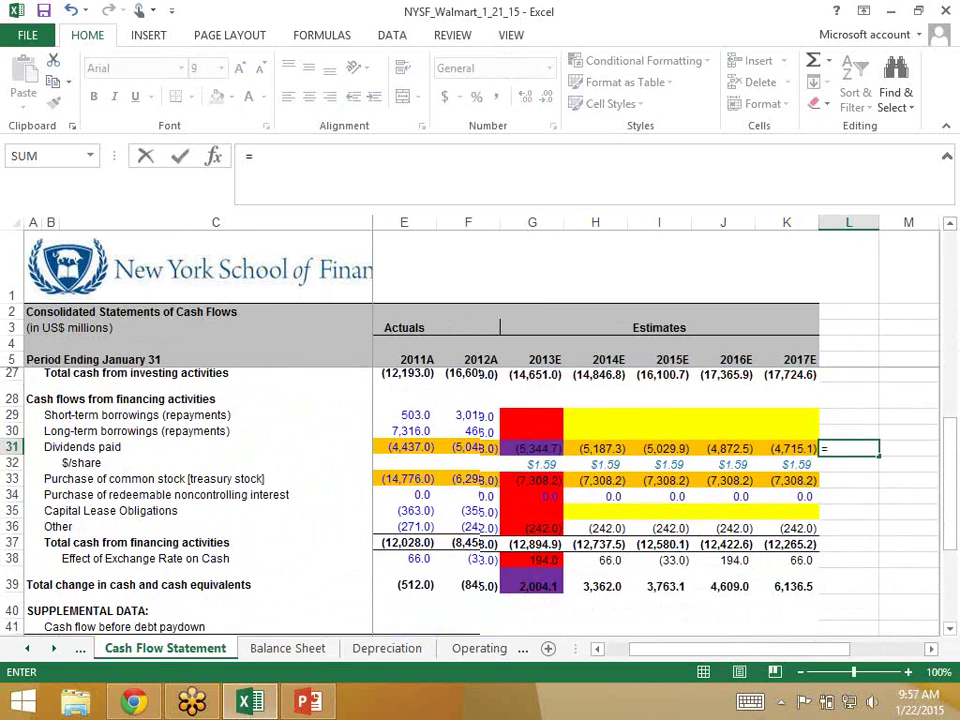
pyautogui.click(532, 561)
pyautogui.write('+')
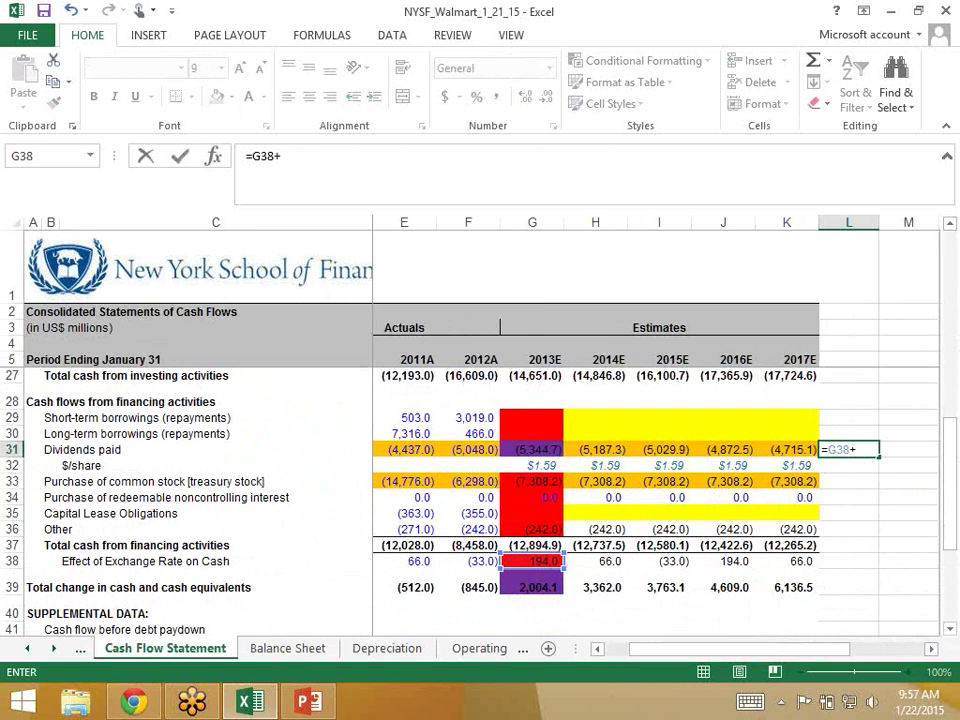
pyautogui.click(532, 529)
pyautogui.write('+')
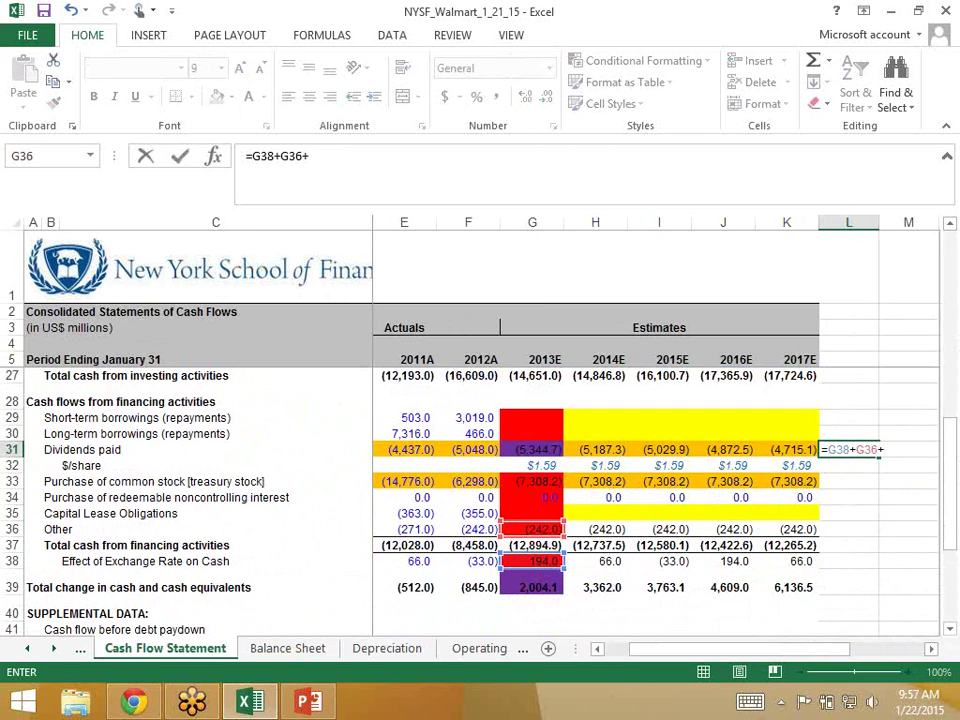
pyautogui.scroll(6, 600, 450)
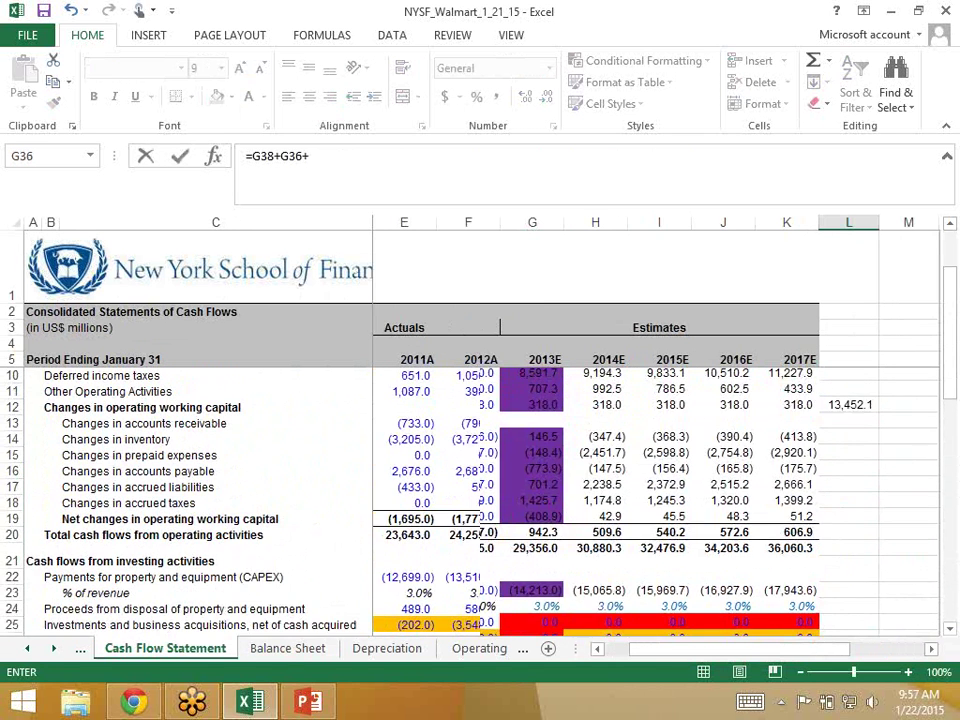
pyautogui.scroll(1, 600, 450)
pyautogui.click(532, 391)
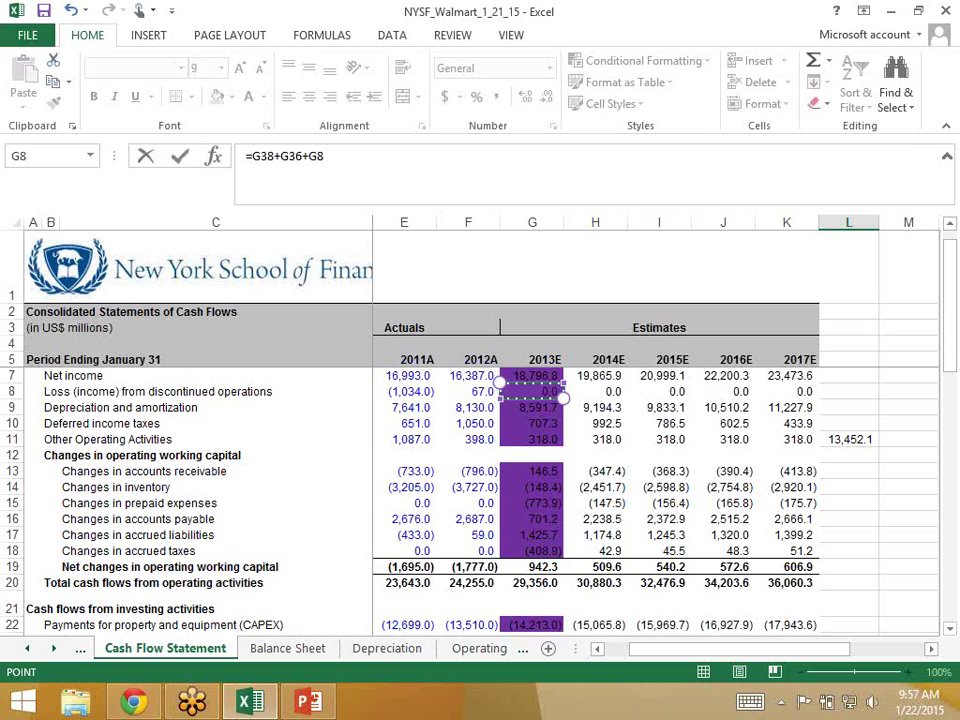
pyautogui.hotkey('ctrl', 'Return')
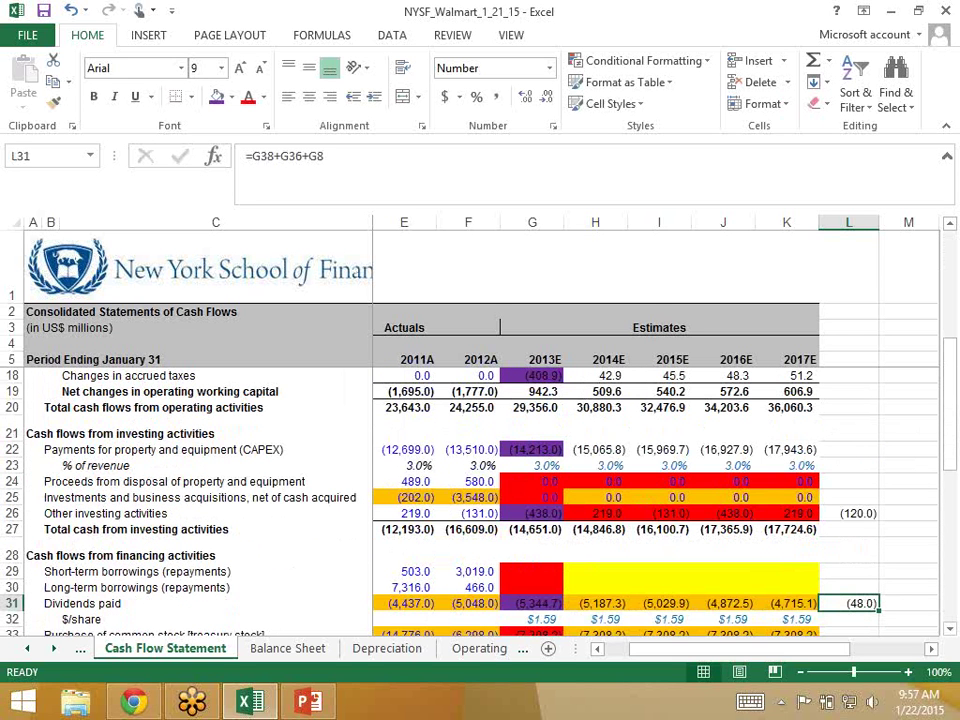
# Remove the discontinued-operations term from the 2013E accumulated other comprehensive income formula
pyautogui.hotkey('ctrl', 'pagedown')
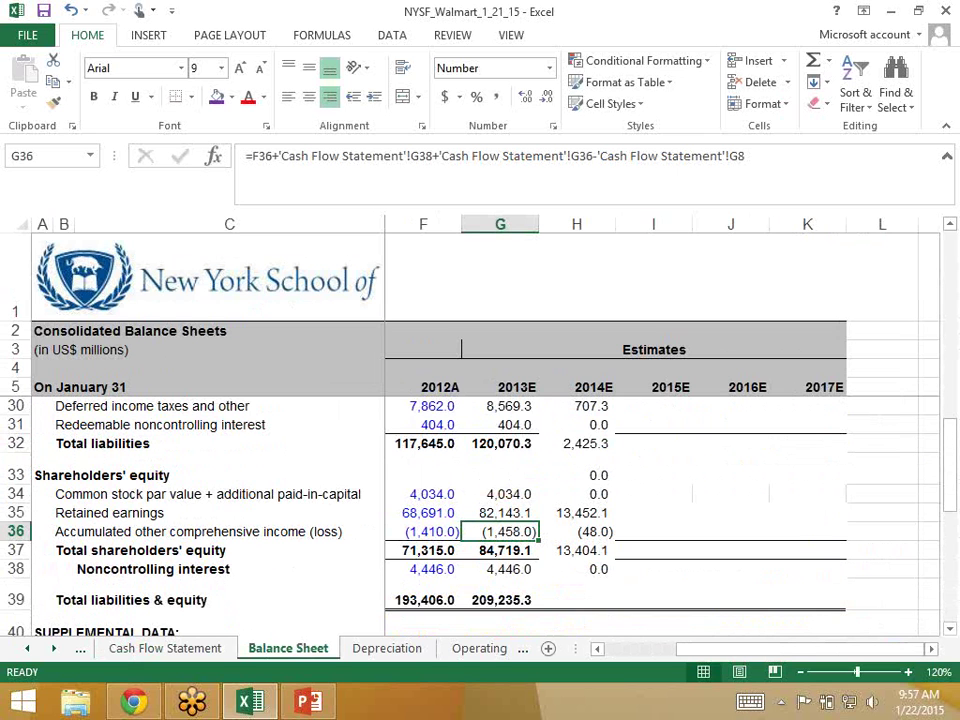
pyautogui.click(743, 168)
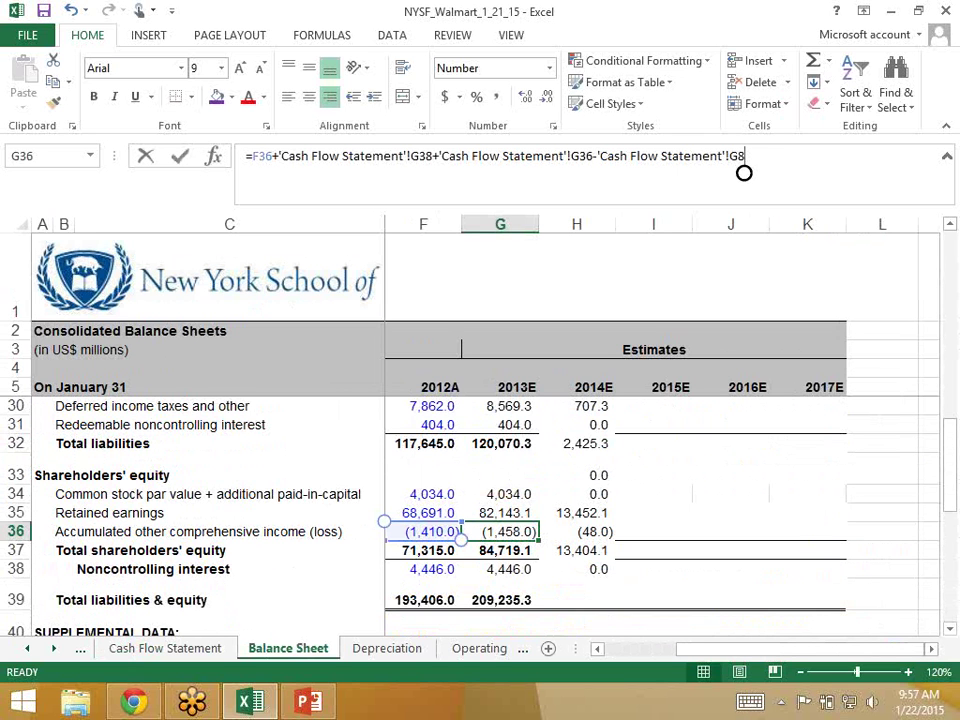
pyautogui.hotkey('shift', 'Left')
pyautogui.hotkey('shift', 'Left')
pyautogui.hotkey('shift', 'Left')
pyautogui.hotkey('shift', 'Left')
pyautogui.hotkey('shift', 'Left')
pyautogui.hotkey('shift', 'Left')
pyautogui.hotkey('shift', 'Left')
pyautogui.hotkey('shift', 'Left')
pyautogui.hotkey('shift', 'Left')
pyautogui.hotkey('shift', 'Left')
pyautogui.hotkey('shift', 'Left')
pyautogui.hotkey('shift', 'Left')
pyautogui.hotkey('shift', 'Left')
pyautogui.hotkey('shift', 'Left')
pyautogui.hotkey('shift', 'Left')
pyautogui.hotkey('shift', 'Left')
pyautogui.hotkey('shift', 'Left')
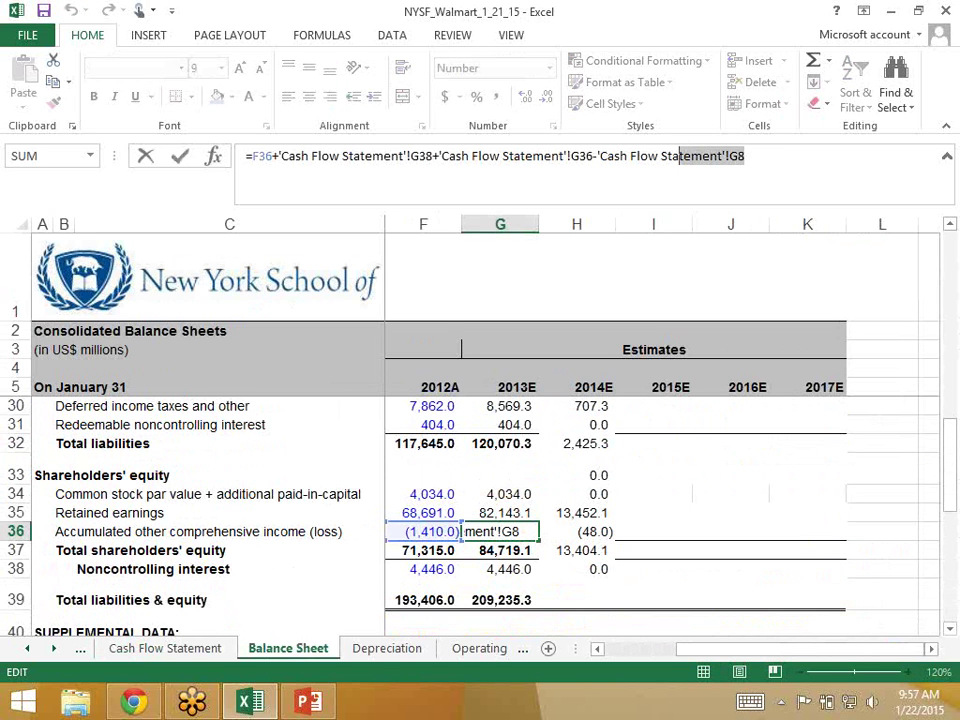
pyautogui.hotkey('shift', 'Left')
pyautogui.hotkey('shift', 'Left')
pyautogui.hotkey('shift', 'Left')
pyautogui.hotkey('shift', 'Left')
pyautogui.hotkey('shift', 'Left')
pyautogui.hotkey('shift', 'Left')
pyautogui.hotkey('shift', 'Left')
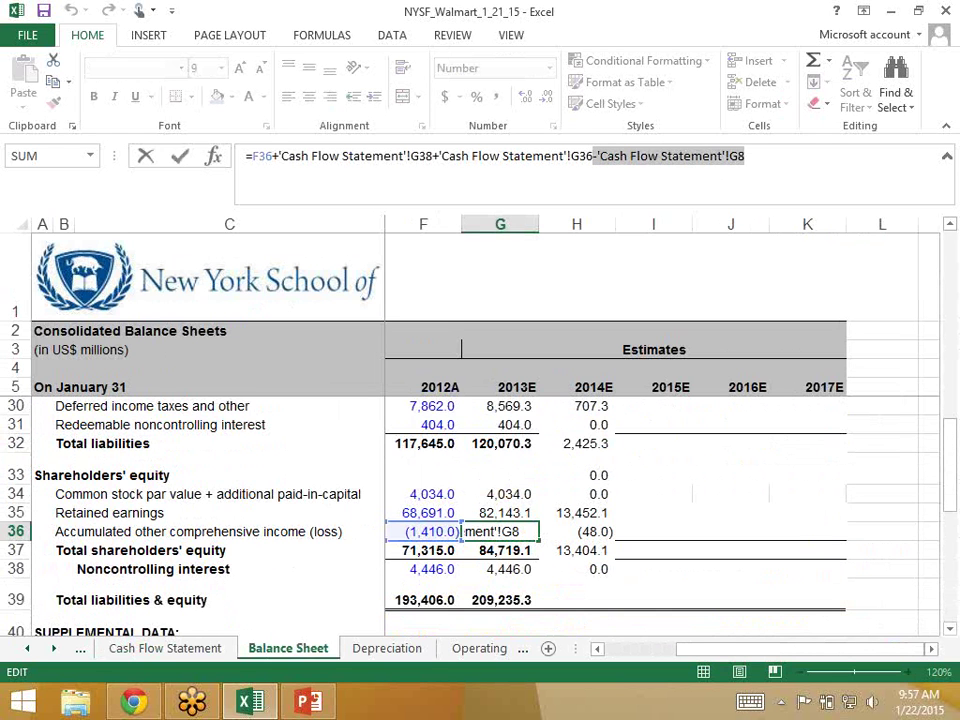
pyautogui.press('BackSpace')
pyautogui.press('BackSpace')
pyautogui.hotkey('ctrl', 'Return')
# Go to the 2013E balance check, which still reads N
pyautogui.press('Return')
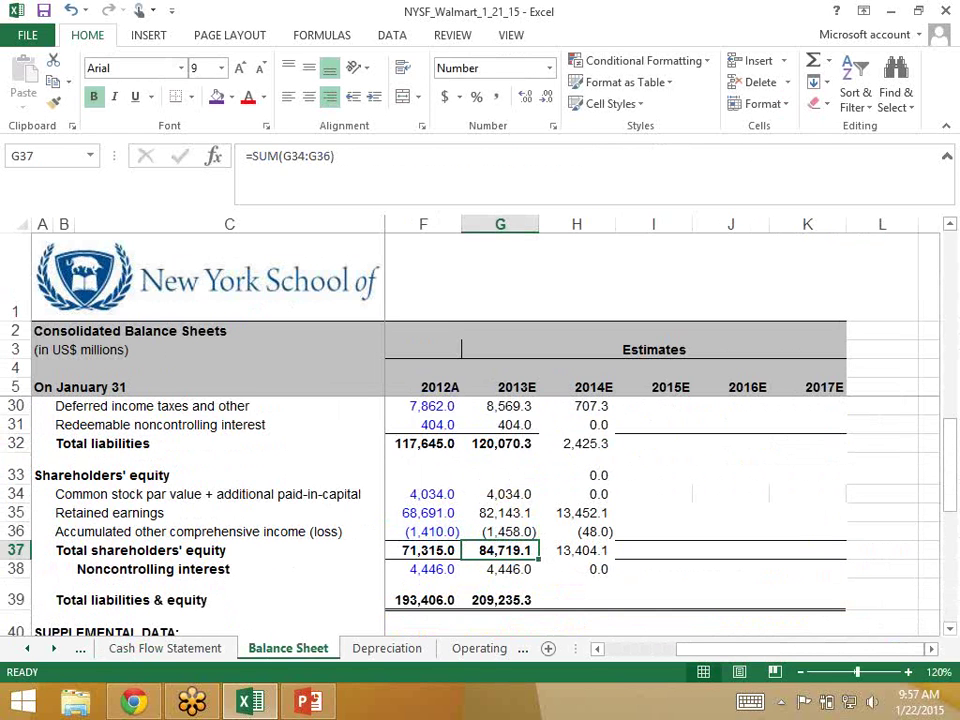
pyautogui.press('Down')
pyautogui.press('Down')
pyautogui.press('Down')
pyautogui.press('Down')
pyautogui.press('Down')
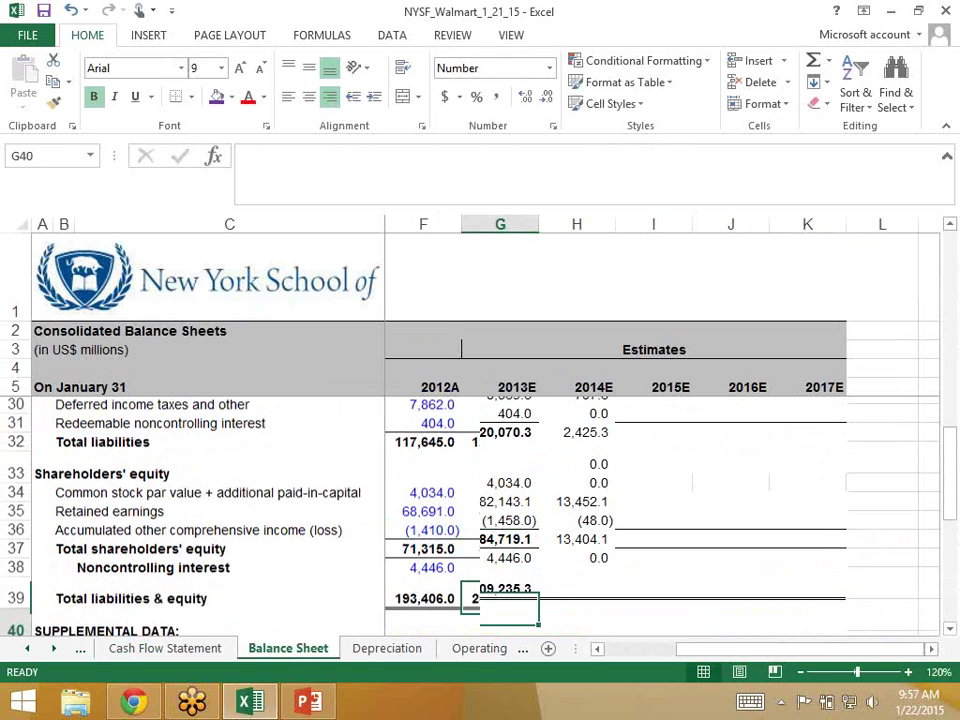
pyautogui.press('Up')
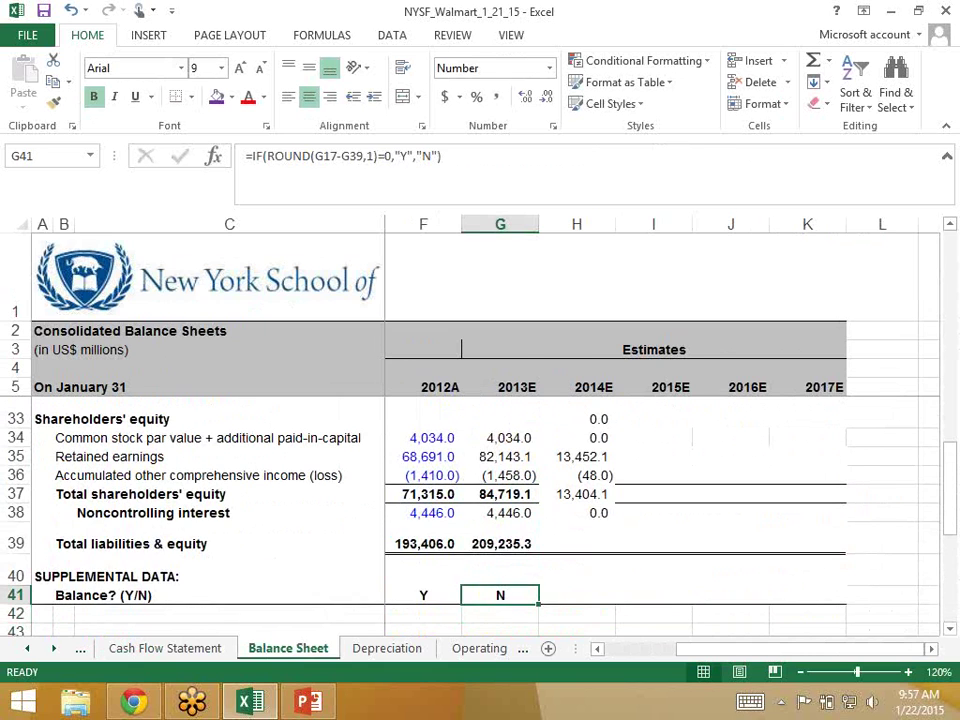
# Review the 2013E other financing (242.0), exchange-rate effect (194.0) and treasury stock purchase lines
pyautogui.hotkey('ctrl', 'pageup')
pyautogui.scroll(3, 480, 500)
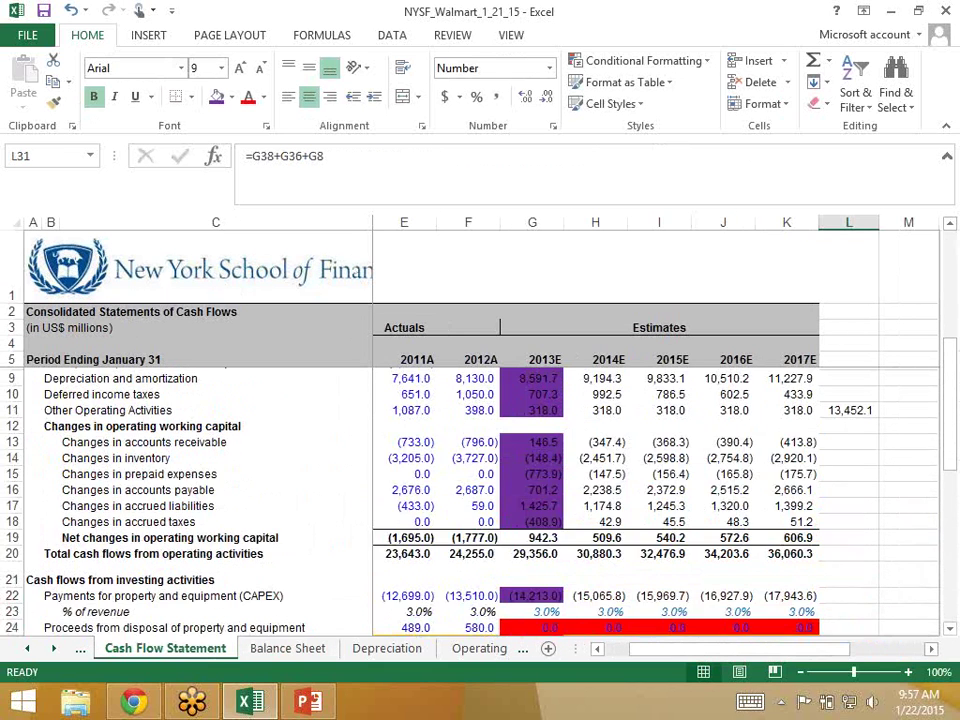
pyautogui.scroll(1, 480, 500)
pyautogui.scroll(-3, 480, 500)
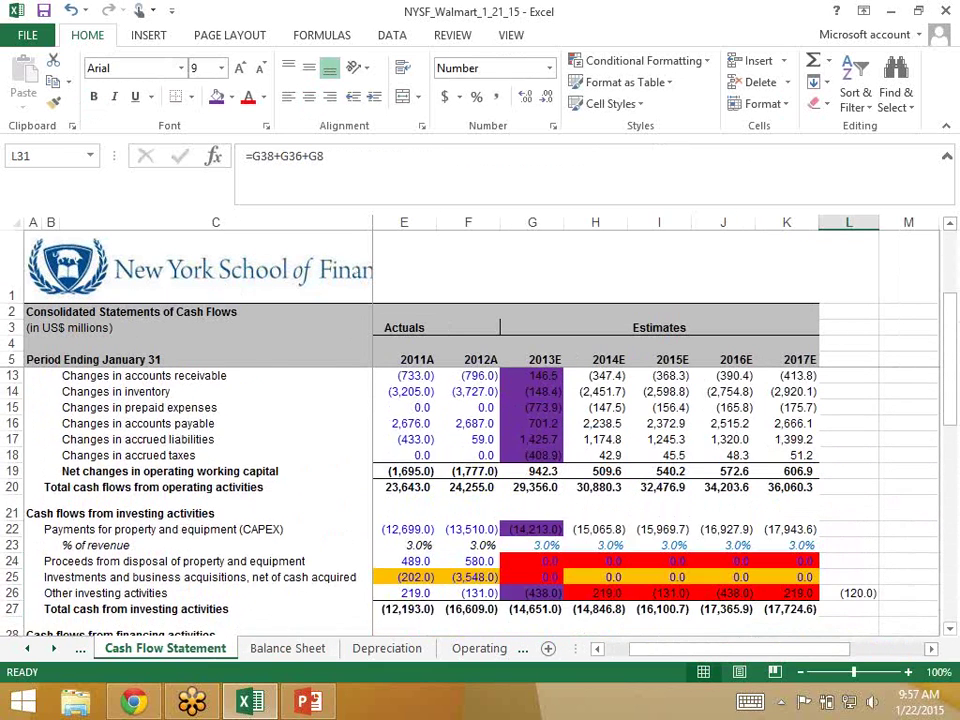
pyautogui.scroll(-5, 480, 500)
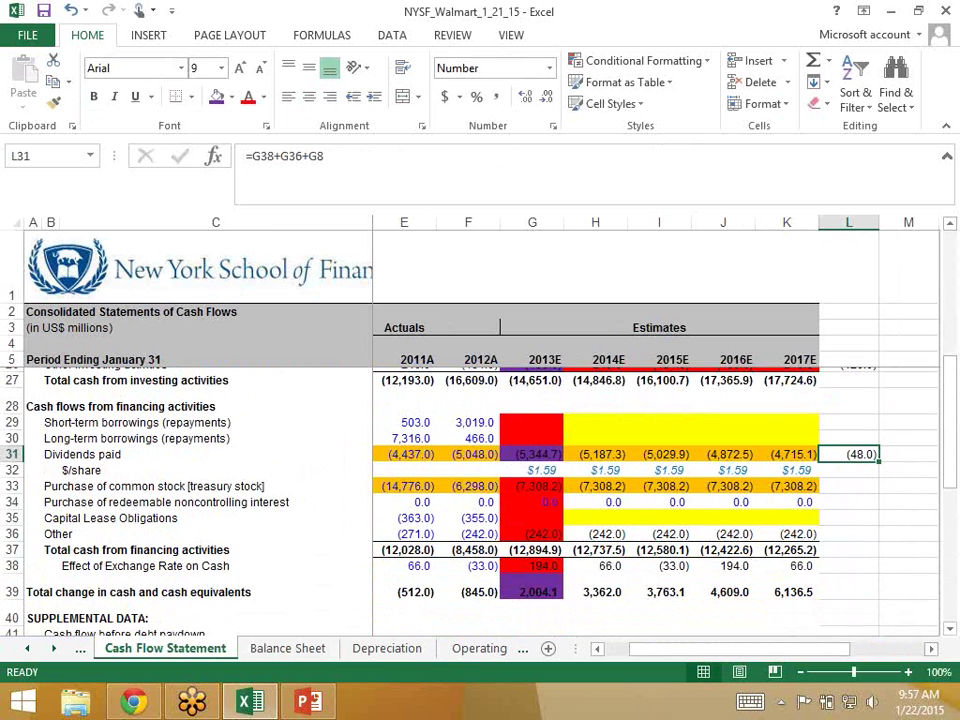
pyautogui.click(532, 534)
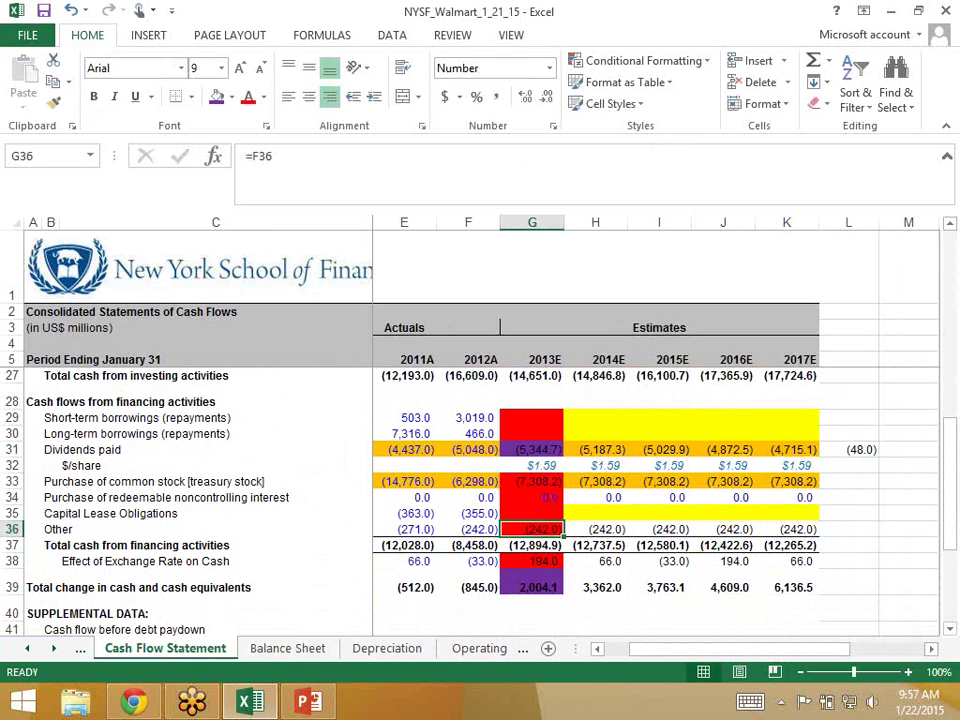
pyautogui.click(532, 561)
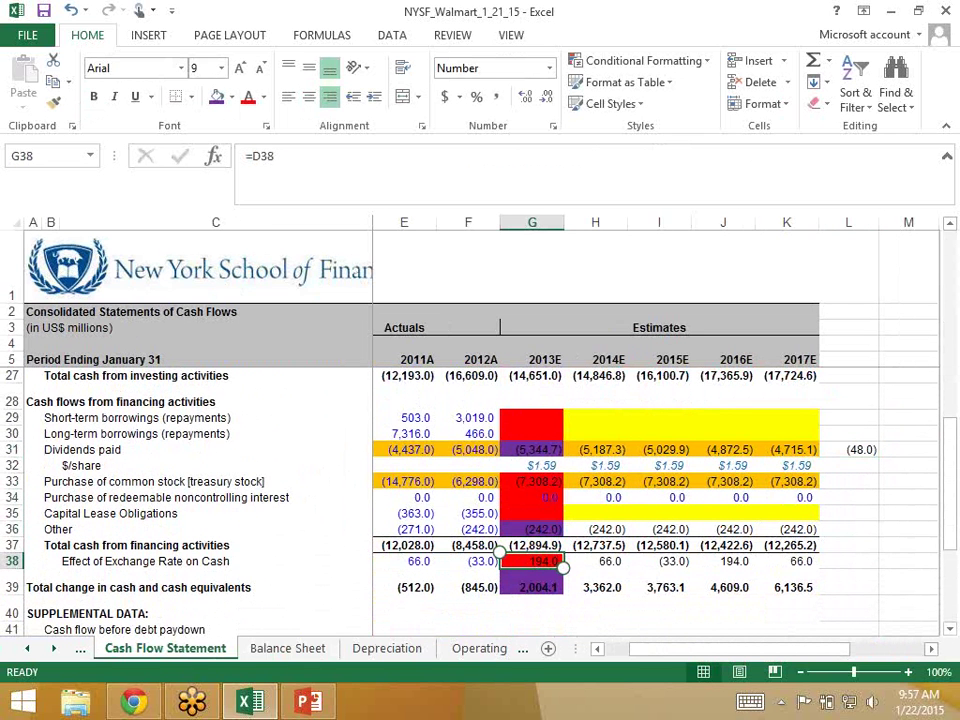
pyautogui.press('Up')
pyautogui.press('Up')
pyautogui.press('Up')
pyautogui.press('Up')
pyautogui.press('Up')
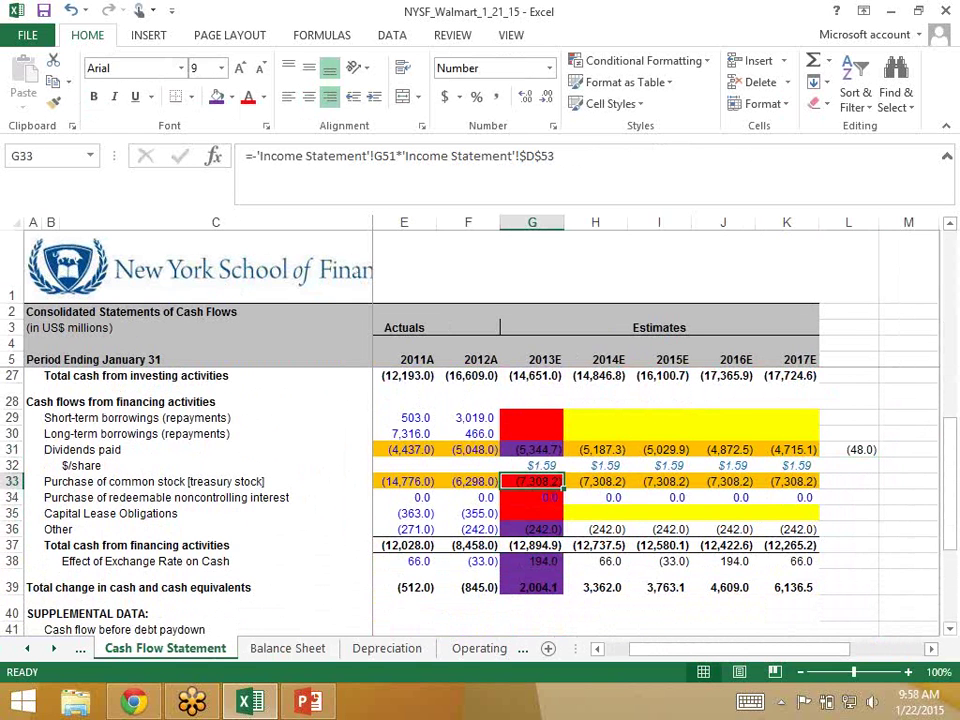
# Add the 2013E treasury stock purchase to retained earnings, making it 74,834.9
pyautogui.click(150, 629)
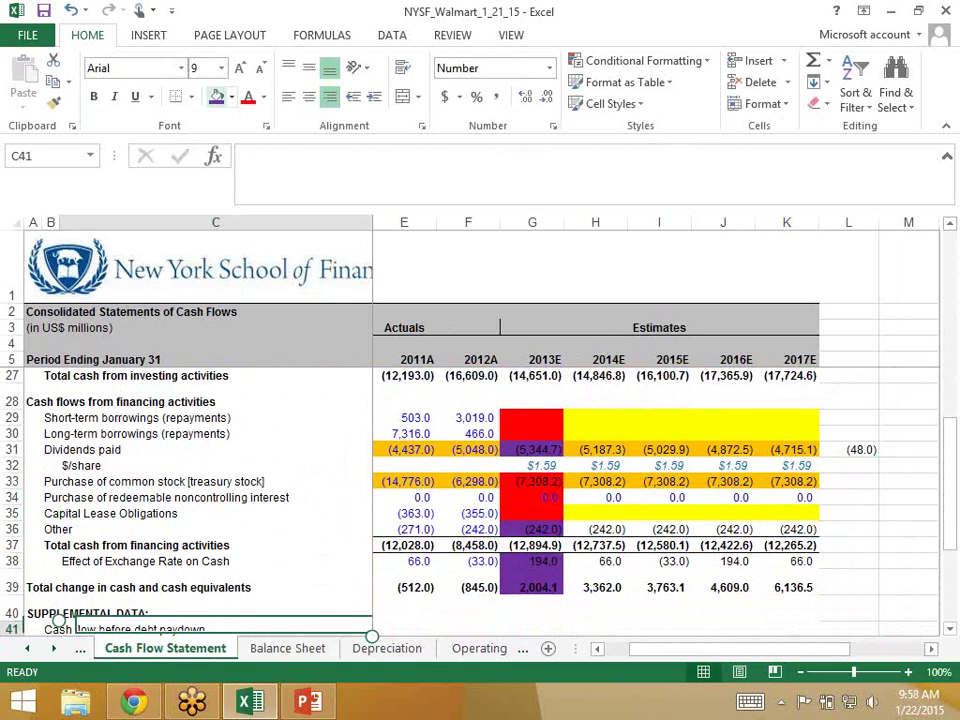
pyautogui.click(287, 648)
pyautogui.press('Up')
pyautogui.press('Up')
pyautogui.press('Up')
pyautogui.press('Up')
pyautogui.press('Up')
pyautogui.press('Up')
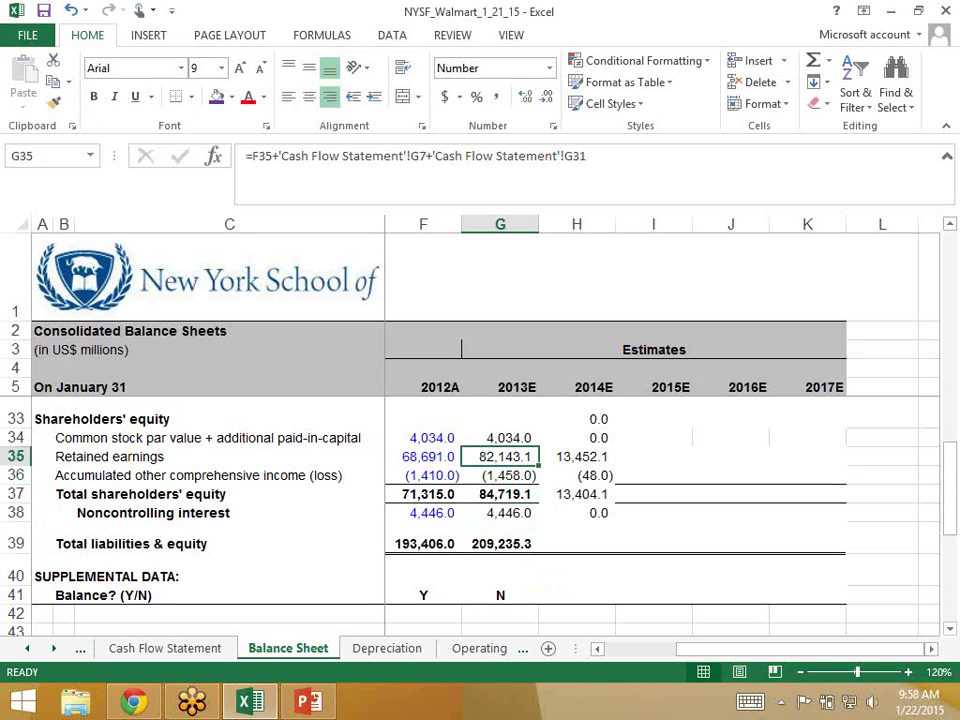
pyautogui.click(585, 172)
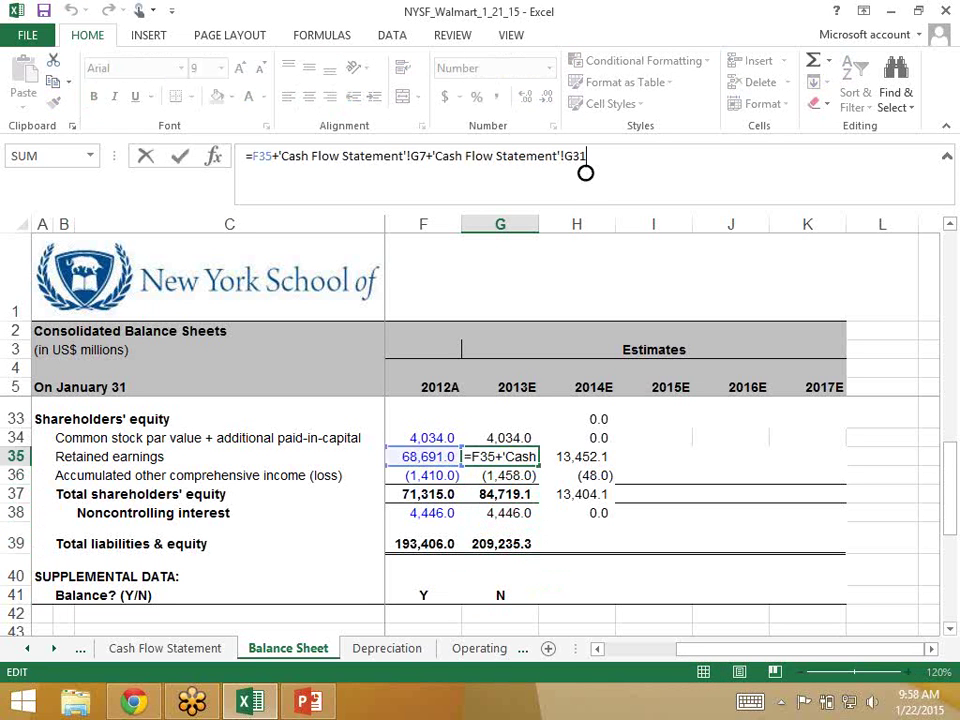
pyautogui.write('+')
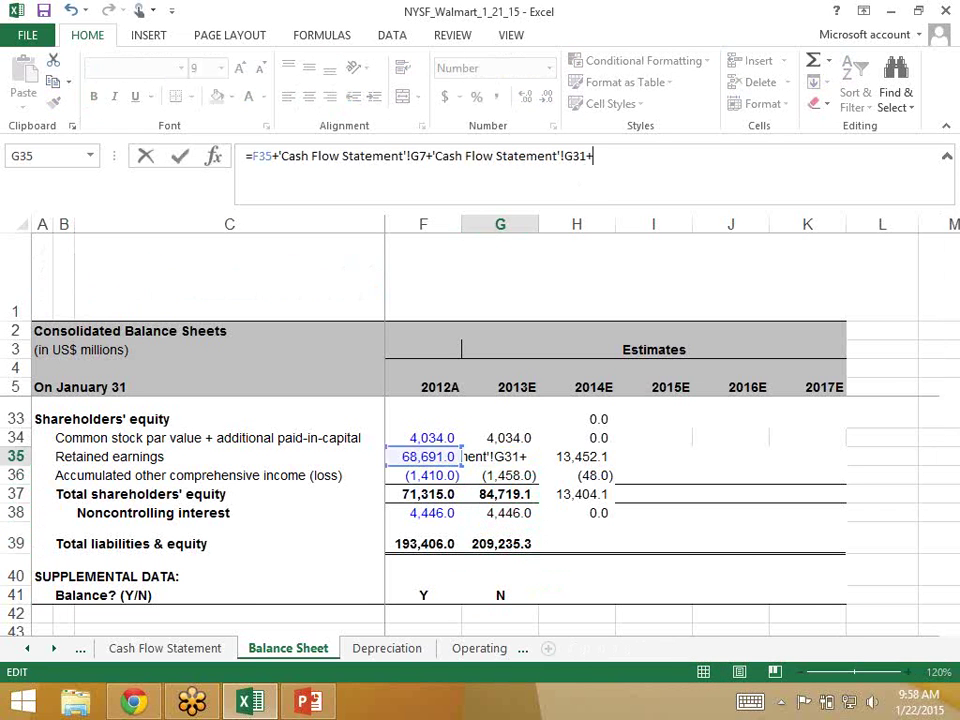
pyautogui.hotkey('ctrl', 'pageup')
pyautogui.press('Down')
pyautogui.press('Down')
pyautogui.press('Down')
pyautogui.press('Down')
pyautogui.press('Down')
pyautogui.press('Down')
pyautogui.press('Right')
pyautogui.press('Right')
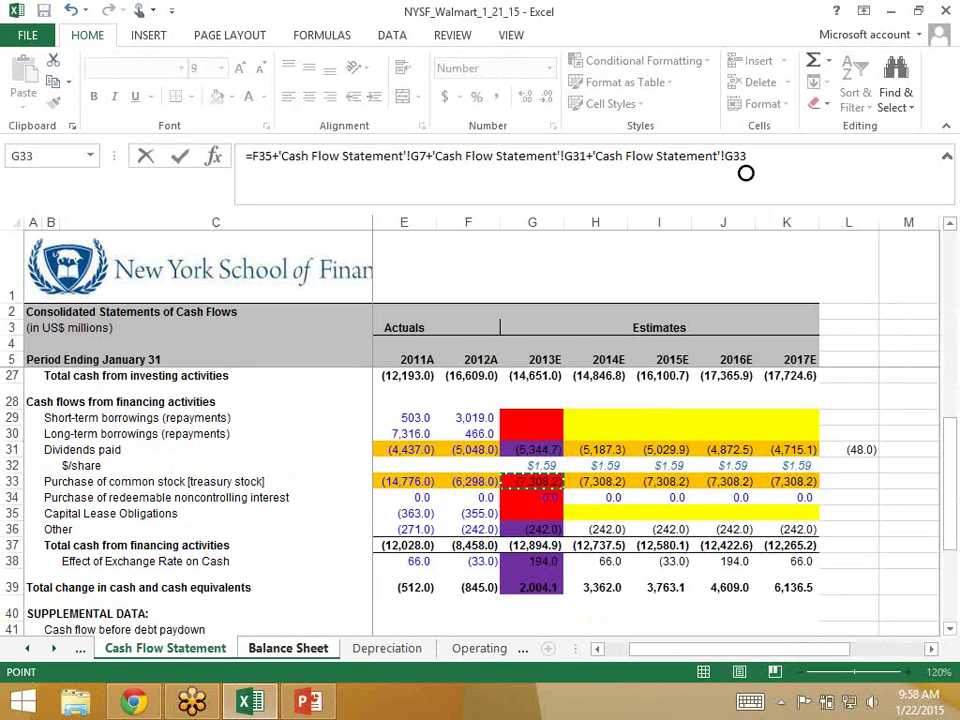
pyautogui.press('Return')
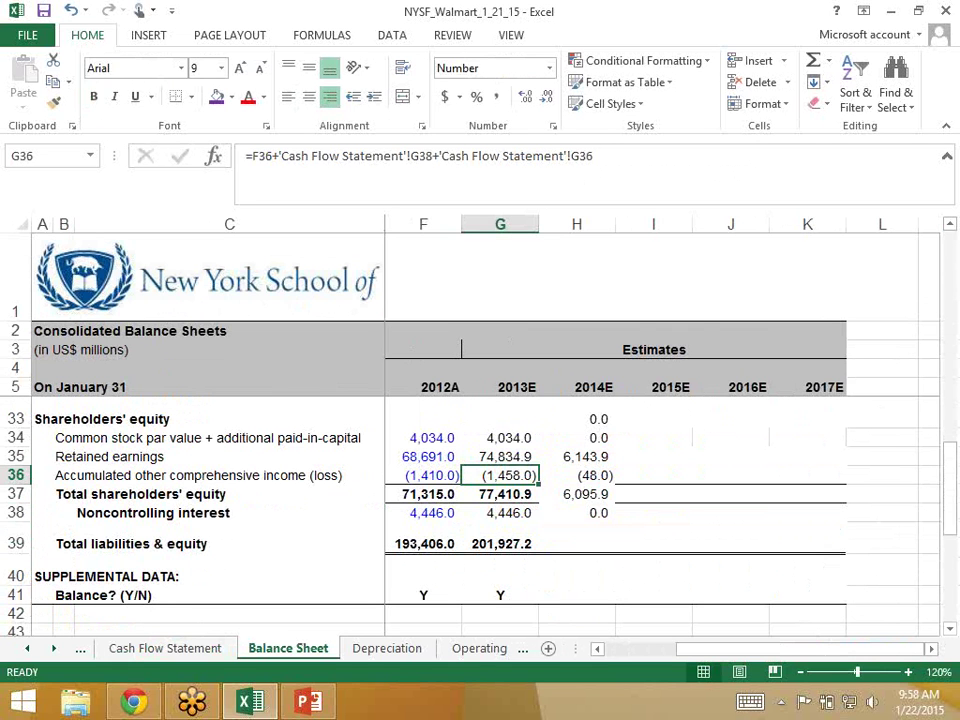
pyautogui.press('Up')
pyautogui.press('Up')
pyautogui.press('Up')
pyautogui.press('Up')
pyautogui.press('Up')
pyautogui.press('Up')
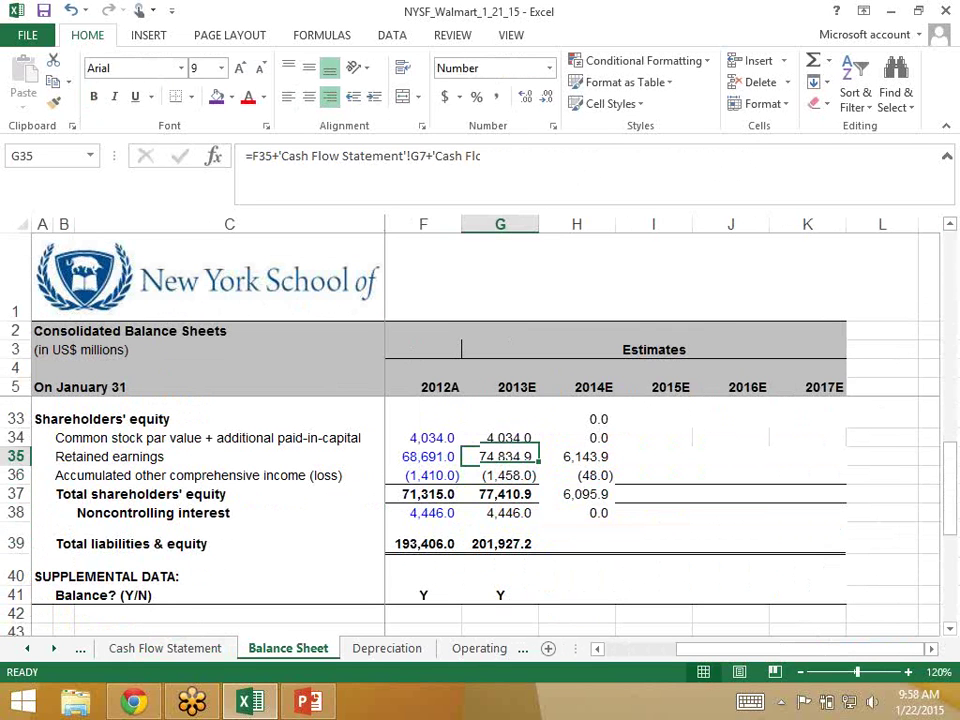
pyautogui.press('Up')
pyautogui.press('Up')
pyautogui.press('Up')
pyautogui.press('Up')
pyautogui.press('Up')
pyautogui.press('Up')
pyautogui.press('Up')
pyautogui.press('Up')
pyautogui.press('Up')
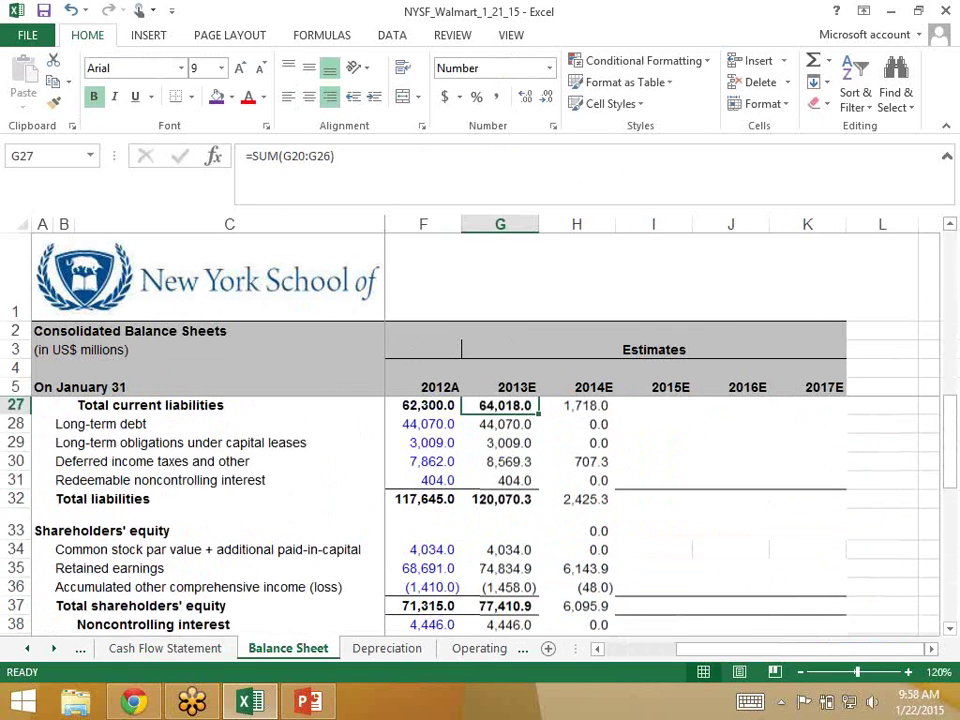
pyautogui.press('Up')
pyautogui.press('Up')
pyautogui.press('Up')
pyautogui.press('Up')
pyautogui.press('Up')
pyautogui.press('Up')
pyautogui.press('Up')
pyautogui.press('Up')
pyautogui.press('Up')
pyautogui.press('Up')
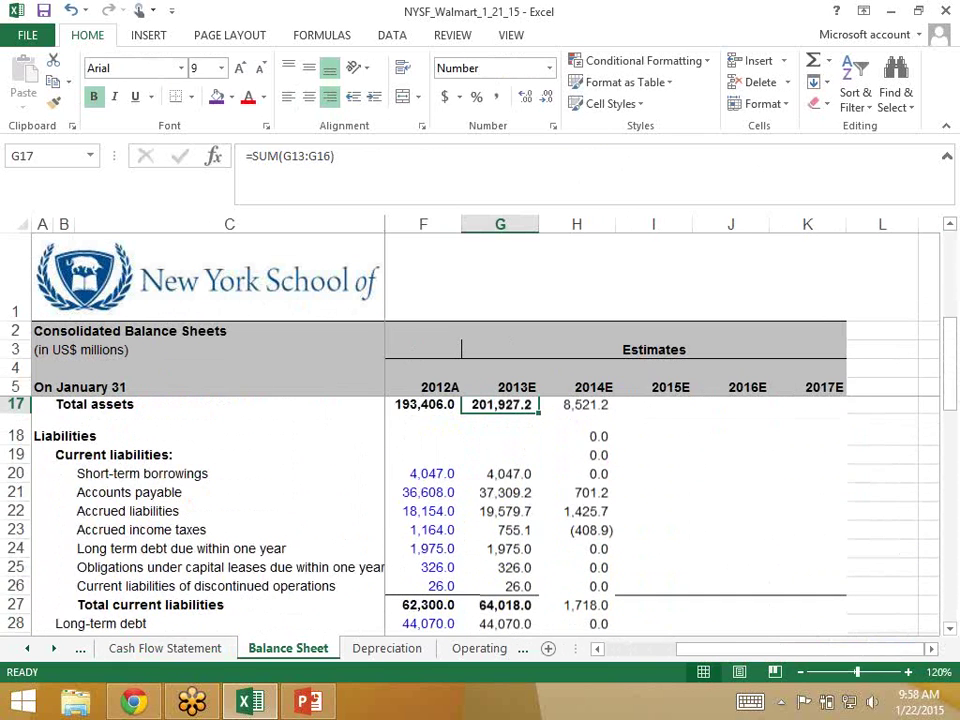
pyautogui.press('Up')
pyautogui.press('Up')
pyautogui.press('Up')
pyautogui.press('Up')
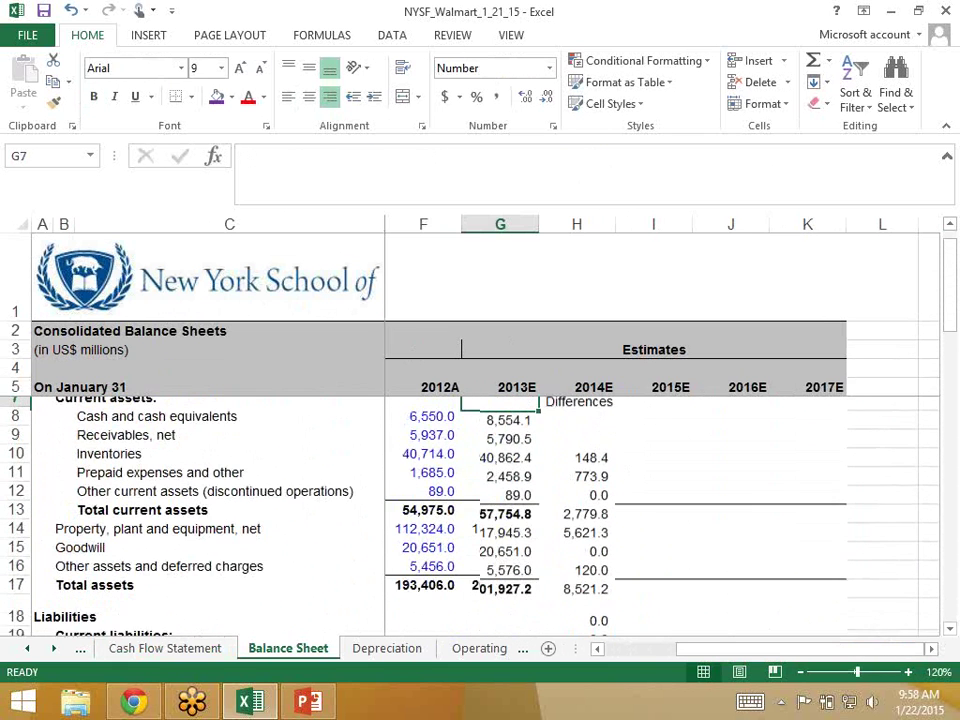
pyautogui.press('Down')
pyautogui.press('Down')
pyautogui.press('Down')
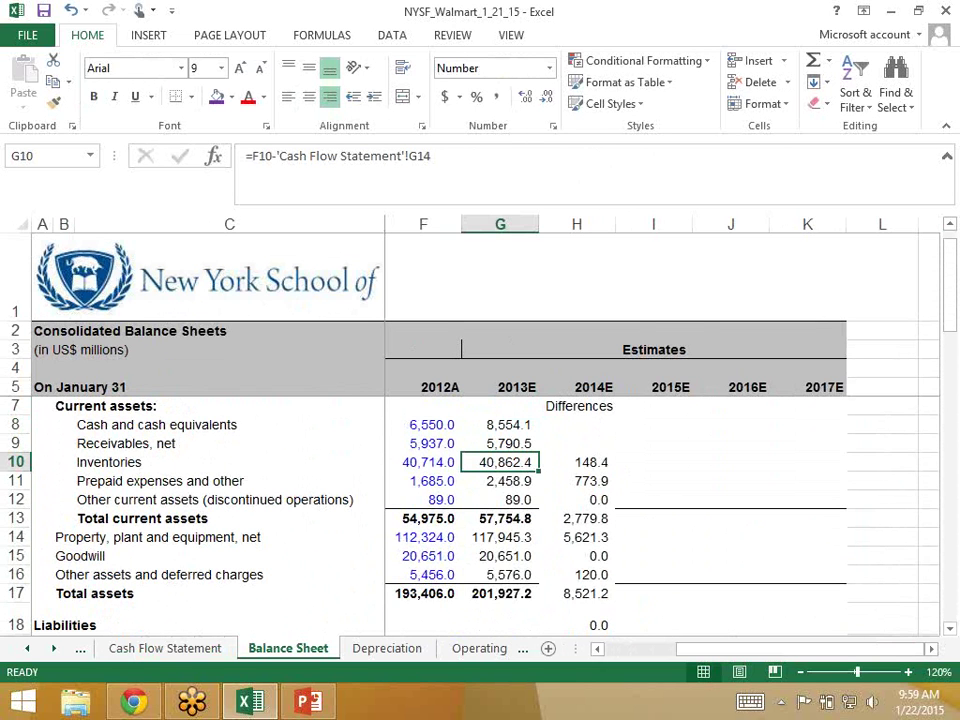
pyautogui.scroll(-7, 480, 500)
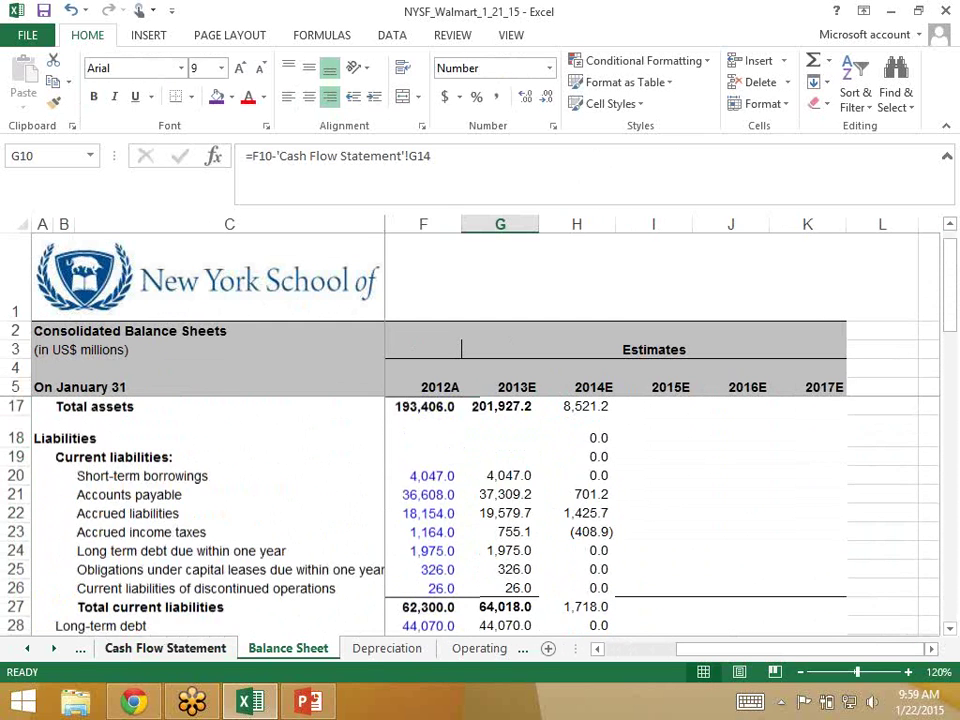
pyautogui.scroll(-3, 480, 500)
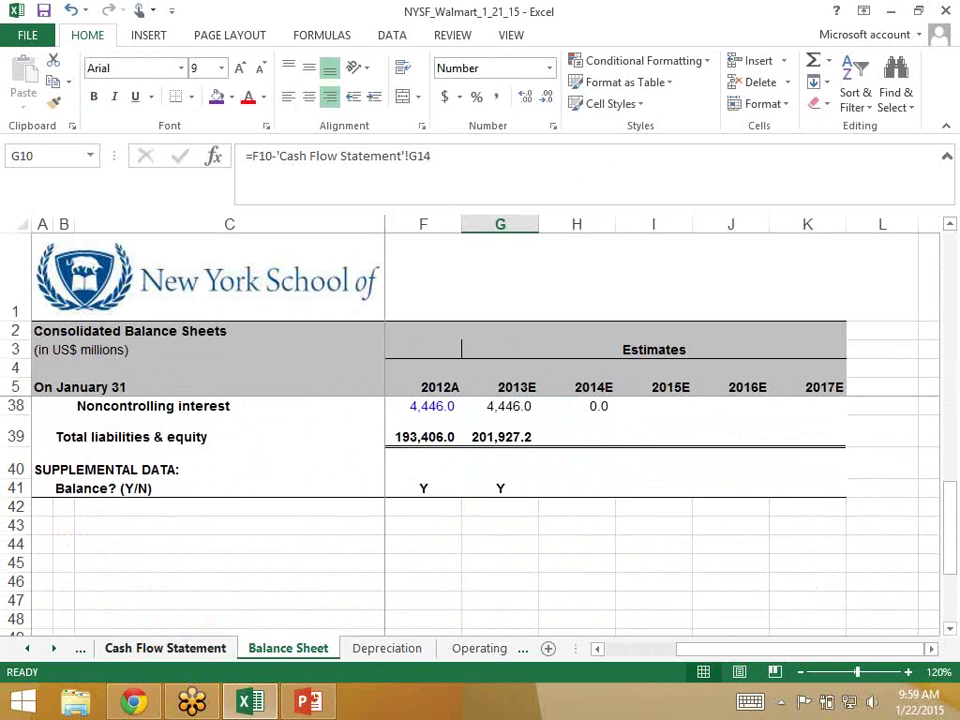
pyautogui.click(500, 437)
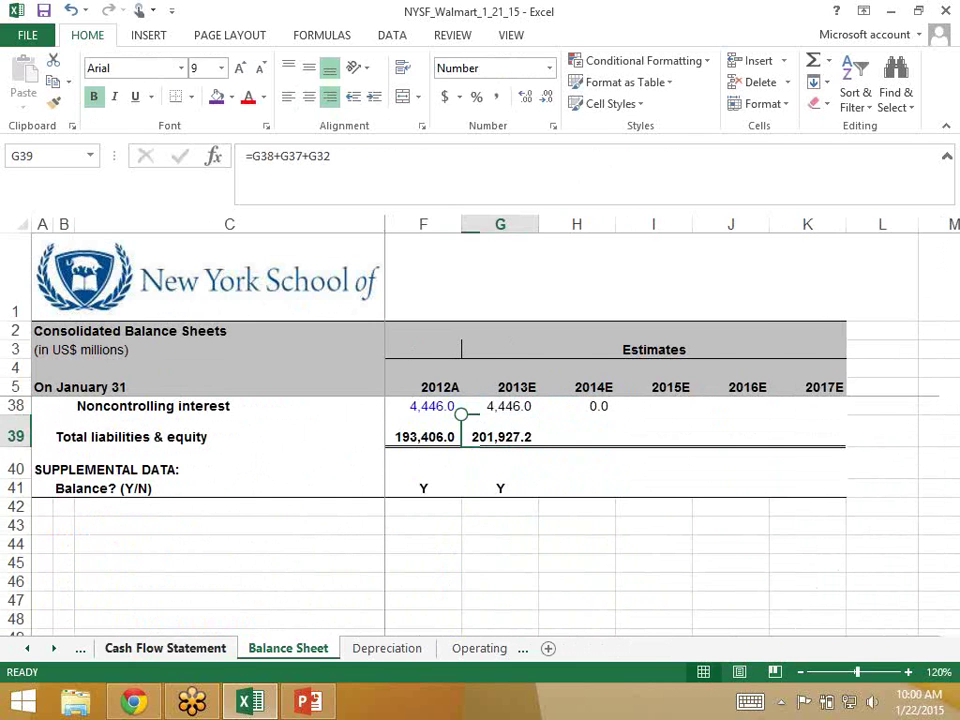
# Inspect the 2013E total cash from financing formula summing rows 29–36 to (12,894.9)
pyautogui.hotkey('ctrl', 'pageup')
pyautogui.click(532, 545)
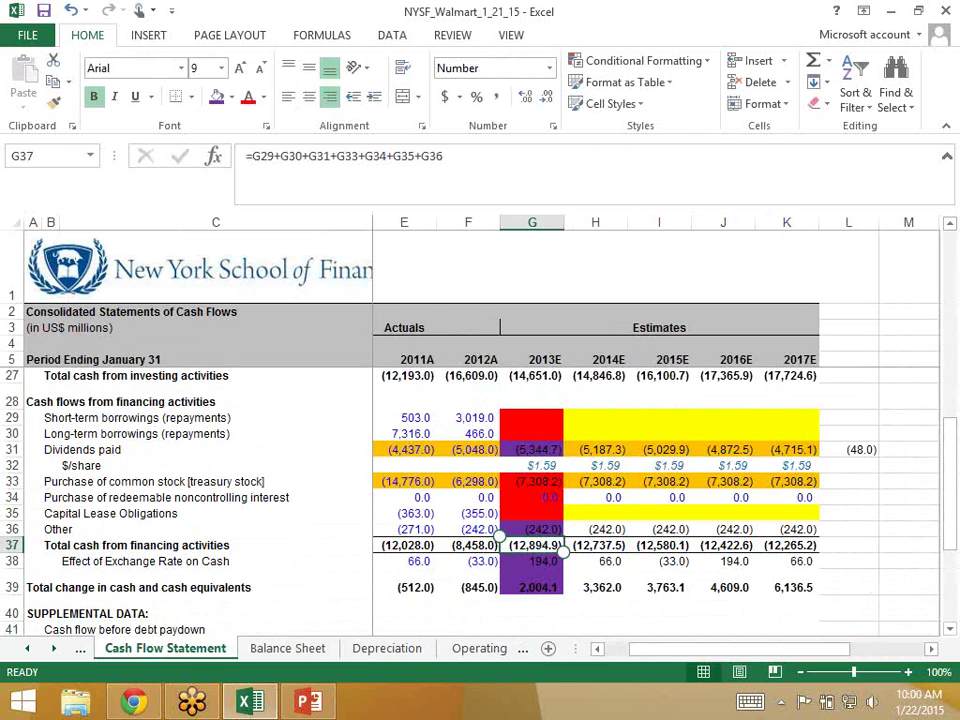
pyautogui.press('F2')
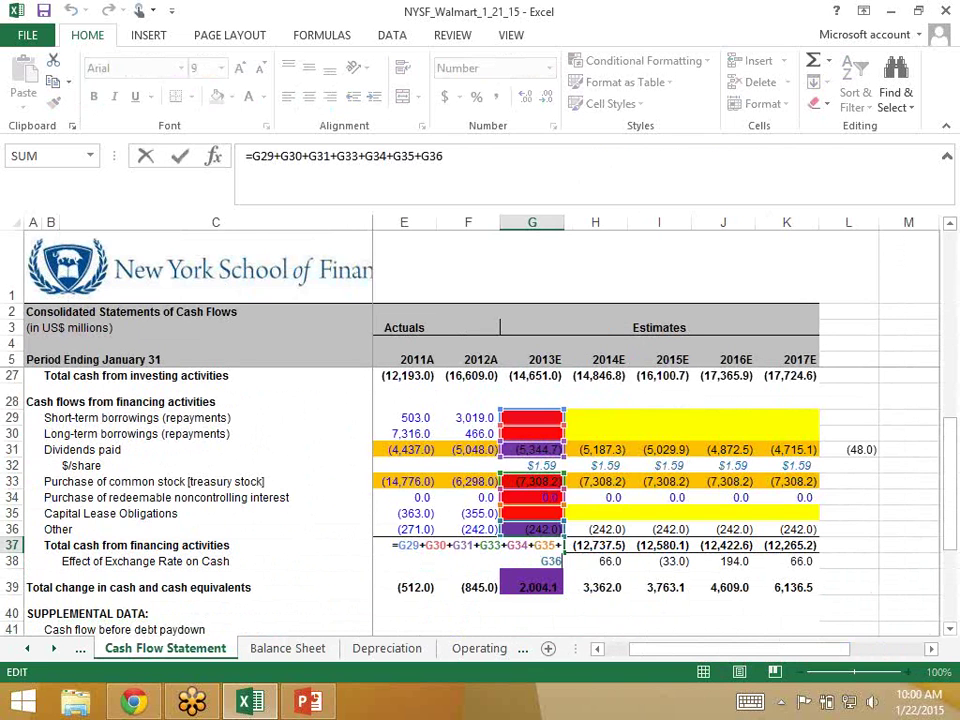
pyautogui.hotkey('ctrl', 'Return')
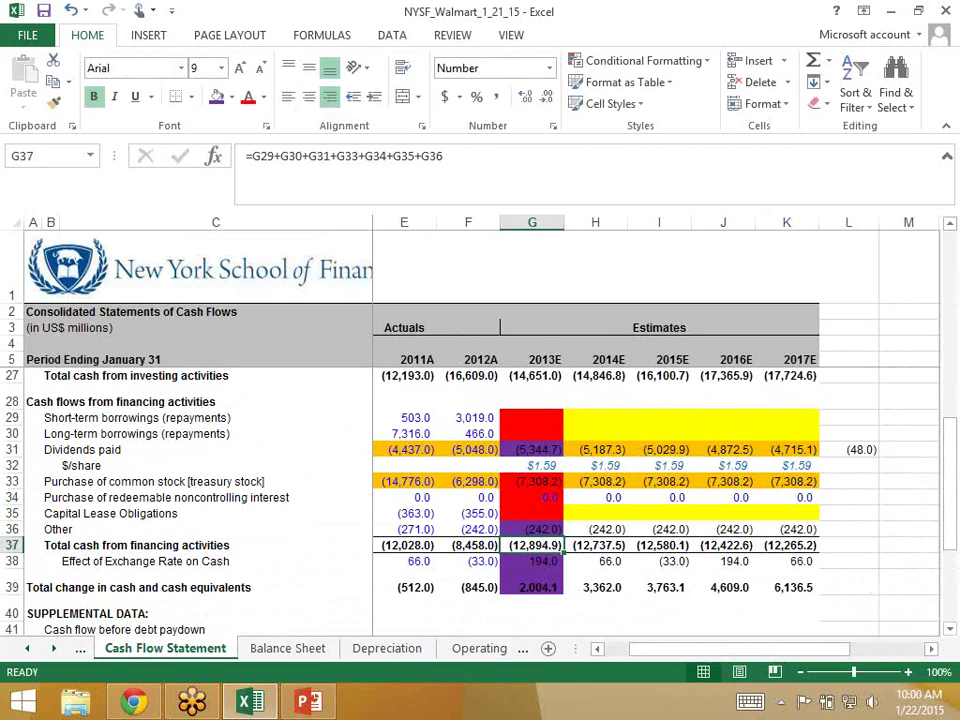